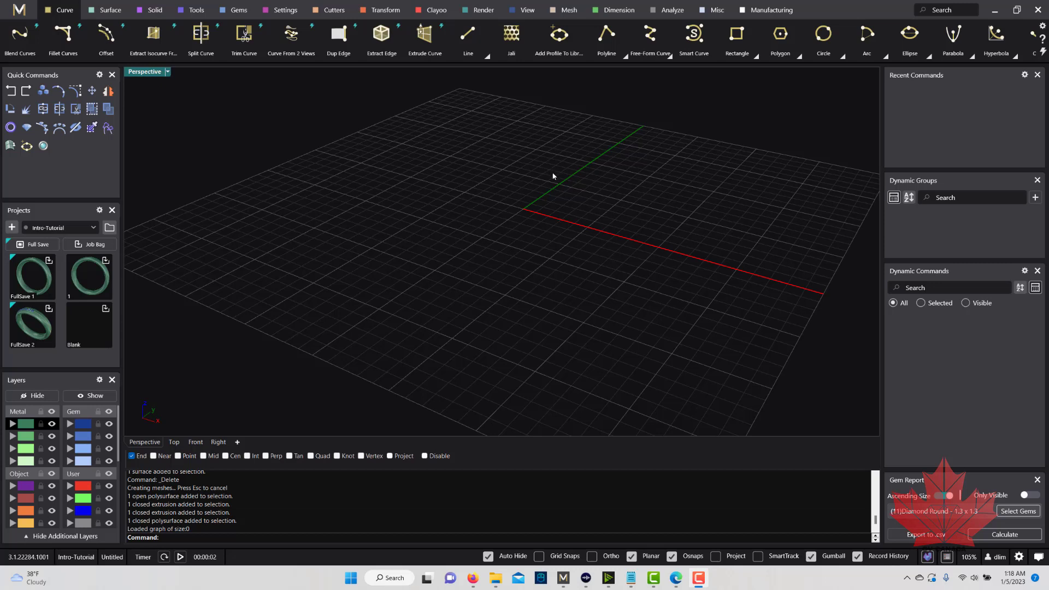
Step: Draw two roughly parallel diagonal lines on the grid, one beside the other
right_drag(448, 220, 523, 199)
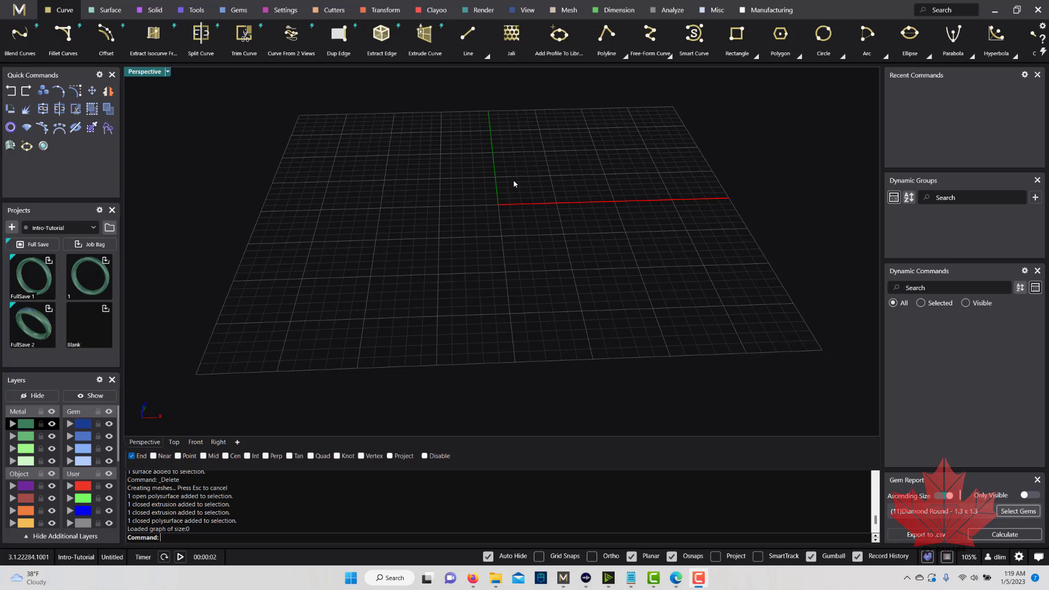
right_drag(508, 183, 502, 201)
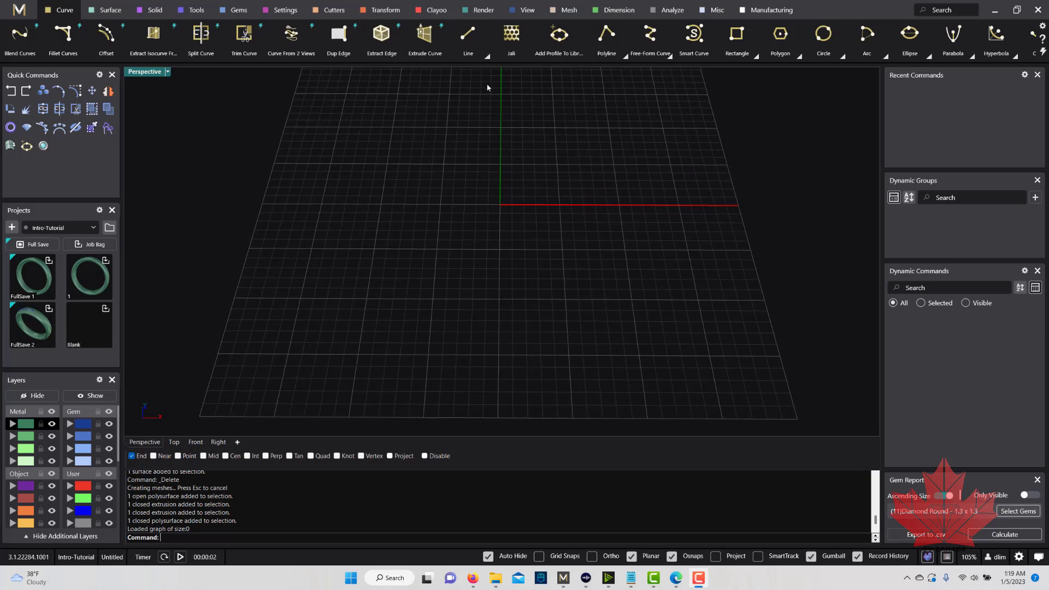
scroll(474, 194, down, 4)
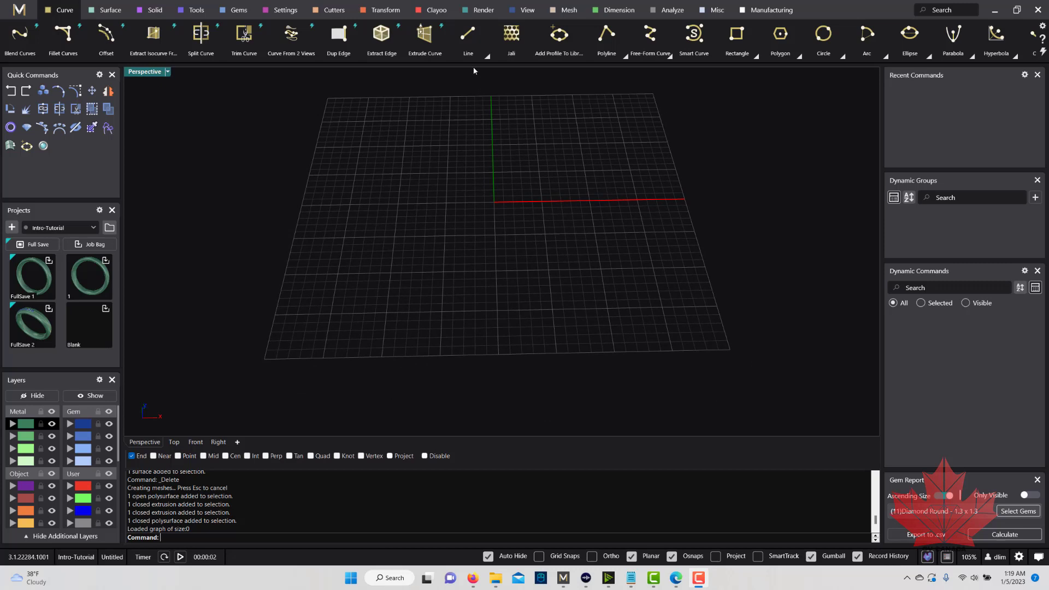
click(469, 34)
click(349, 231)
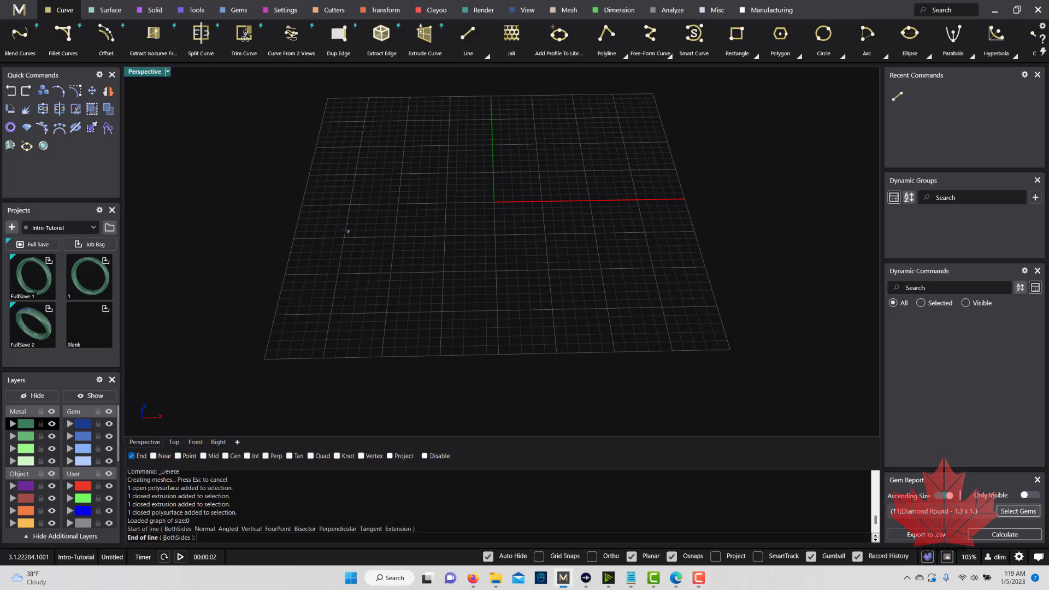
click(443, 142)
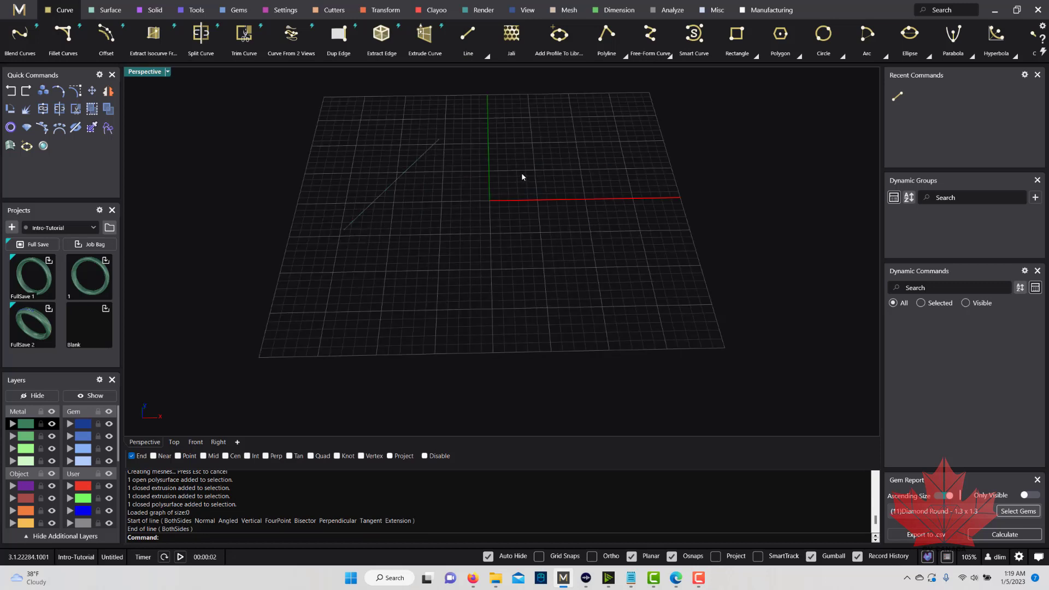
key(Return)
click(417, 239)
click(506, 143)
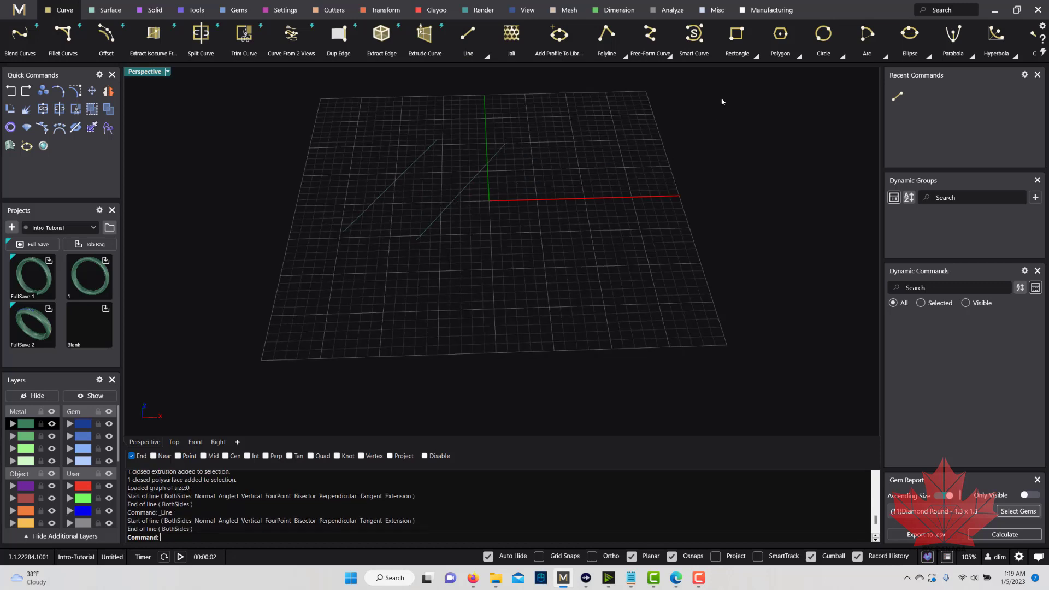
Step: Draw a circle on the grid on the positive X side of the two diagonal lines
click(823, 34)
click(600, 175)
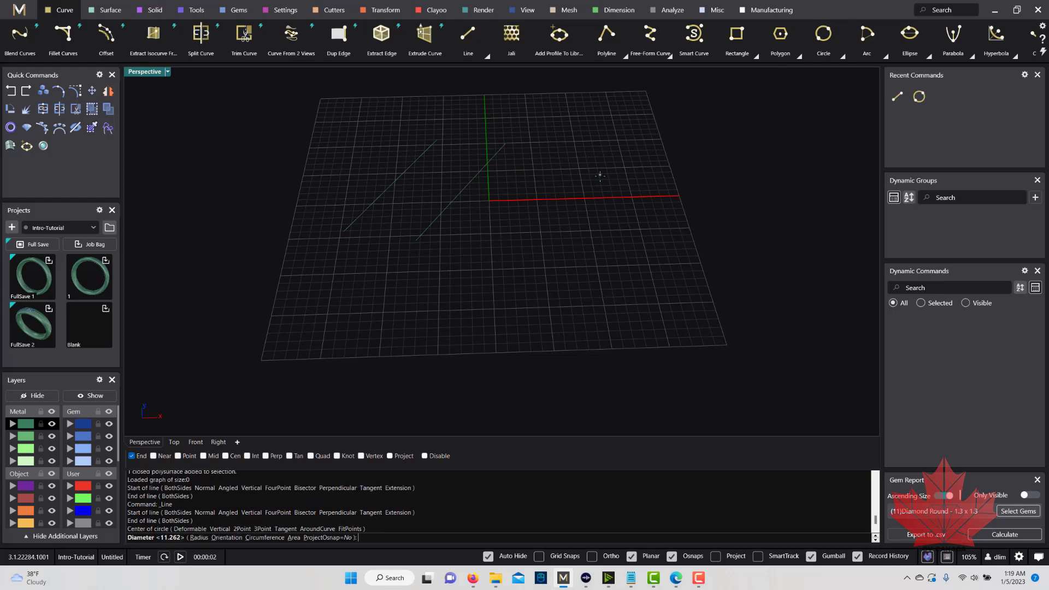
click(628, 207)
scroll(450, 221, down, 6)
scroll(568, 203, up, 6)
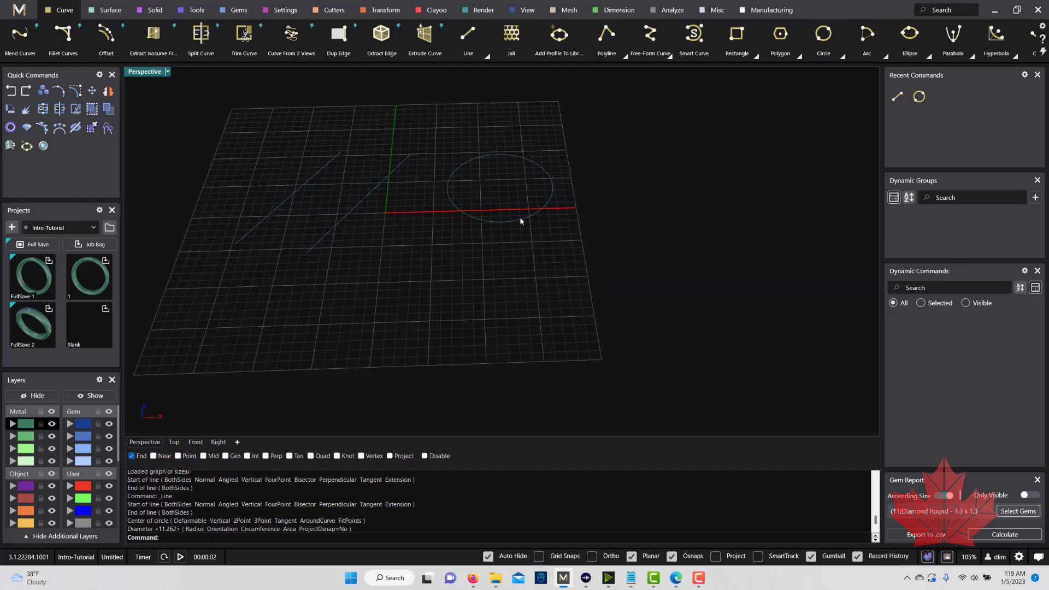
mouse_move(446, 266)
right_down()
mouse_move(427, 274)
mouse_move(392, 241)
mouse_move(378, 249)
mouse_move(389, 247)
mouse_move(377, 270)
mouse_move(428, 248)
mouse_move(454, 258)
right_up()
scroll(428, 249, down, 6)
scroll(428, 249, up, 6)
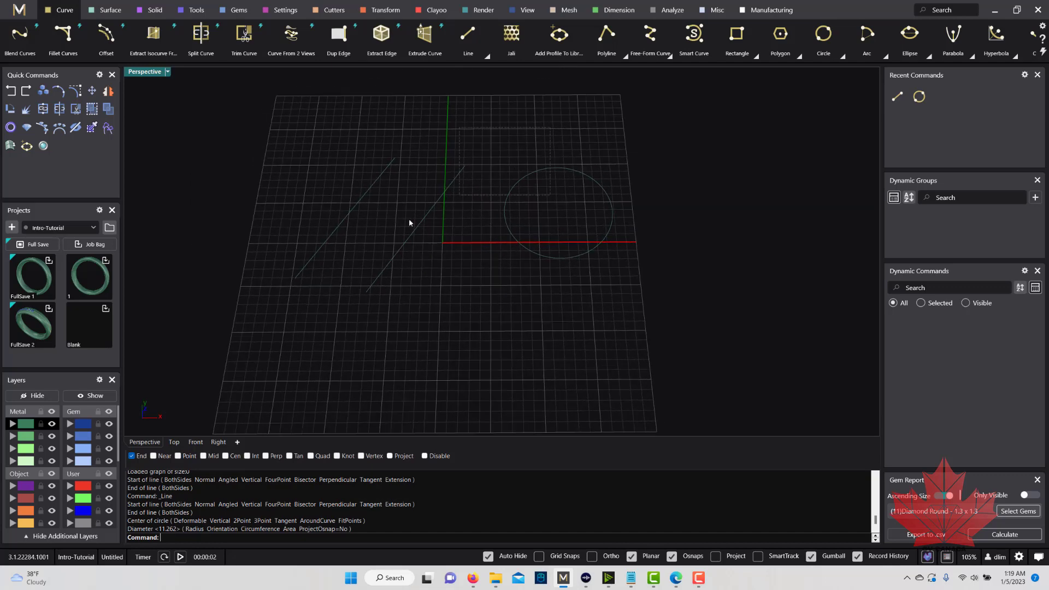
Step: Extrude the two diagonal lines about 5.7 mm to both sides, leaving the circle out of the selection
key(ctrl+a)
right_drag(445, 220, 274, 82)
click(153, 10)
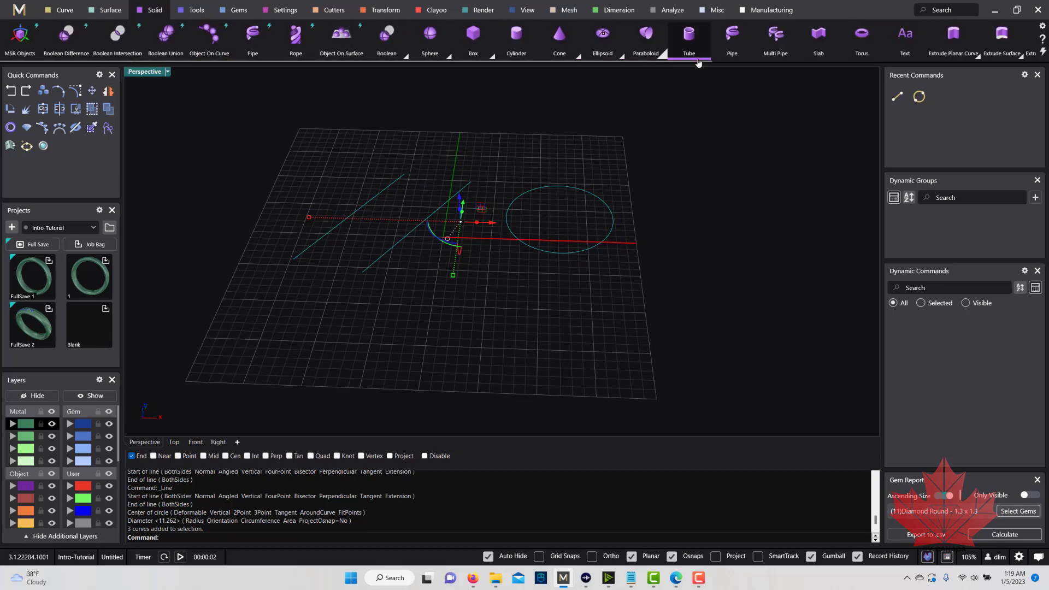
drag(487, 140, 321, 298)
right_drag(448, 191, 597, 171)
click(959, 54)
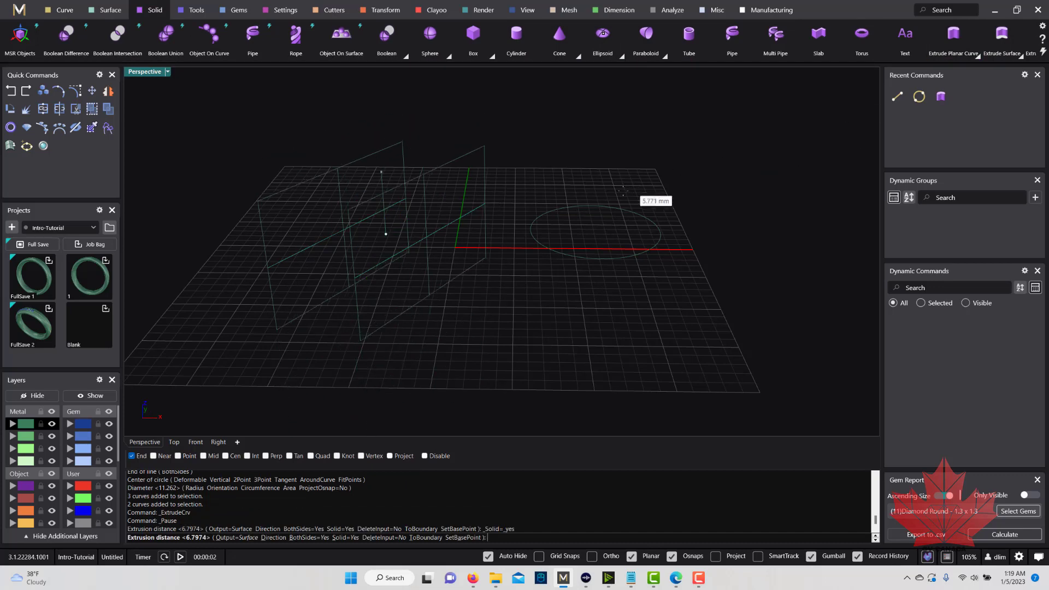
key(Return)
Step: Set the Perspective viewport's display mode to Shaded and view the two extruded surfaces with nothing left selected
click(168, 72)
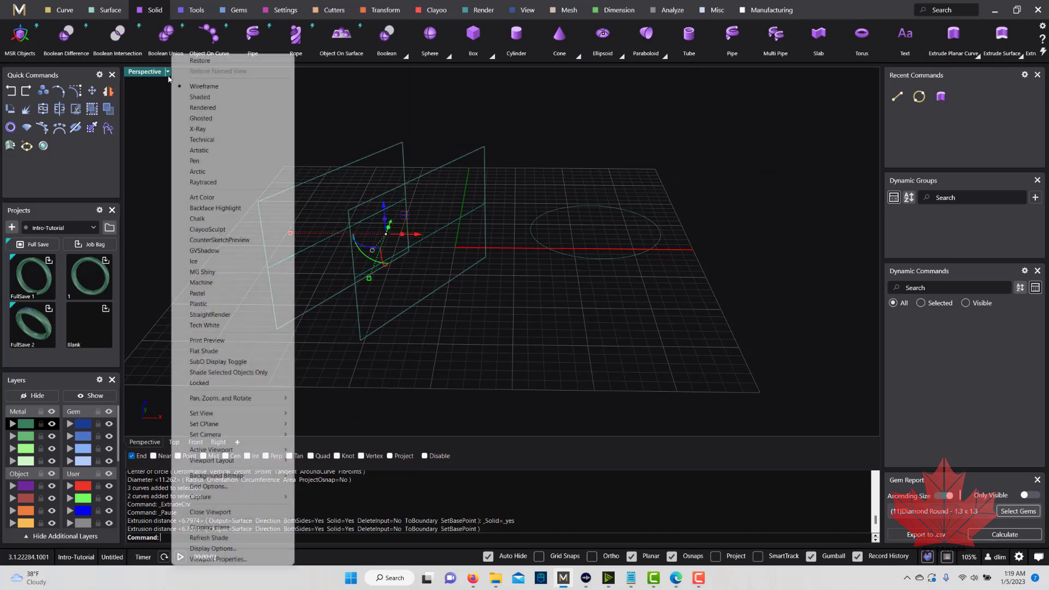
click(235, 96)
key(Escape)
mouse_move(470, 162)
right_down()
mouse_move(483, 236)
mouse_move(346, 243)
mouse_move(389, 186)
mouse_move(437, 175)
mouse_move(344, 196)
right_up()
click(437, 255)
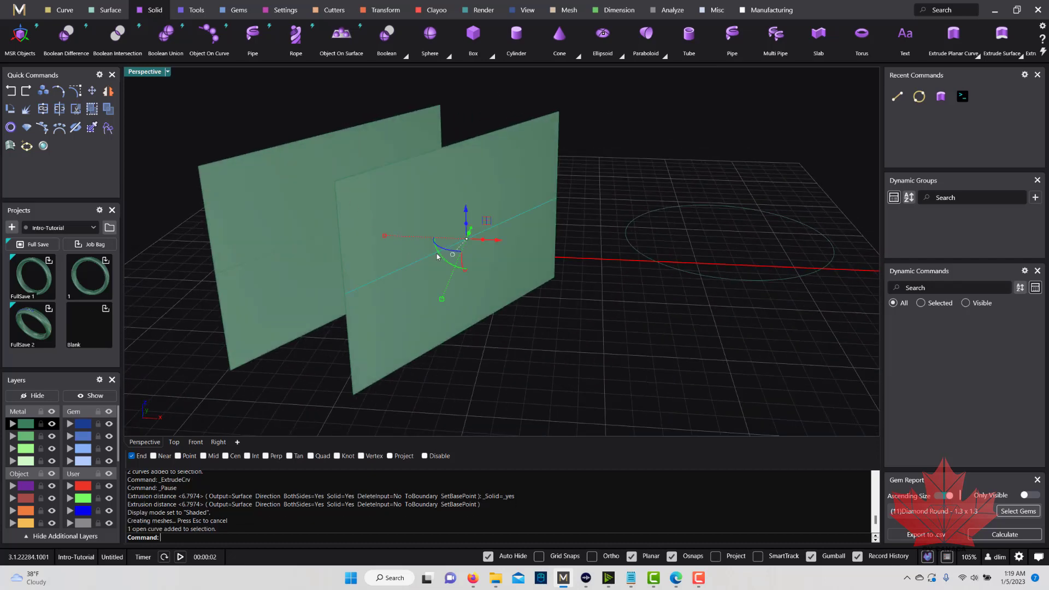
right_drag(472, 245, 563, 191)
key(Escape)
Step: Draw a corner-to-corner rectangle on the grid in front of the circle and select it
click(64, 10)
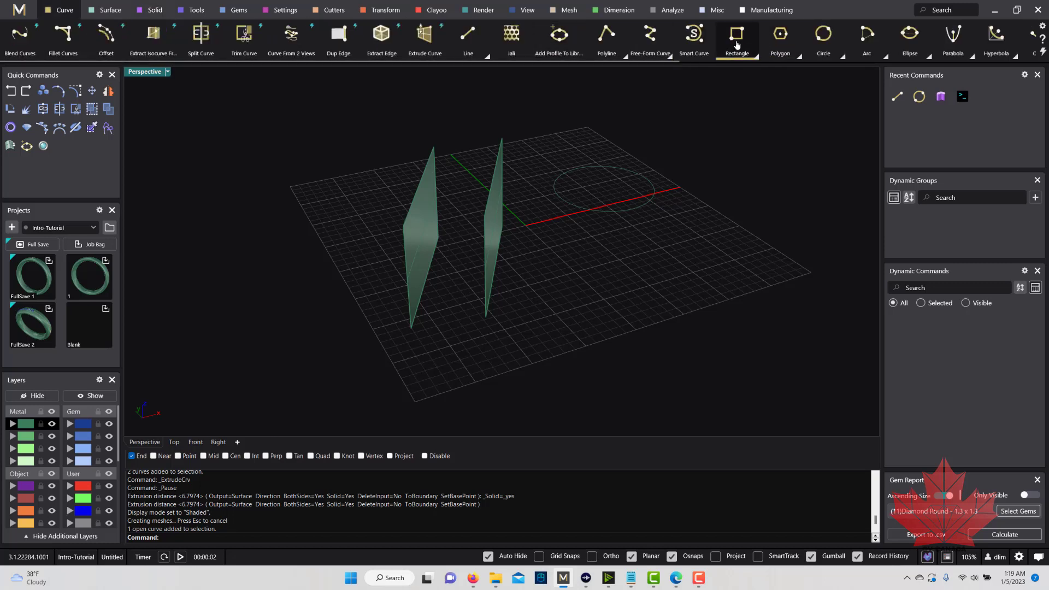
click(735, 36)
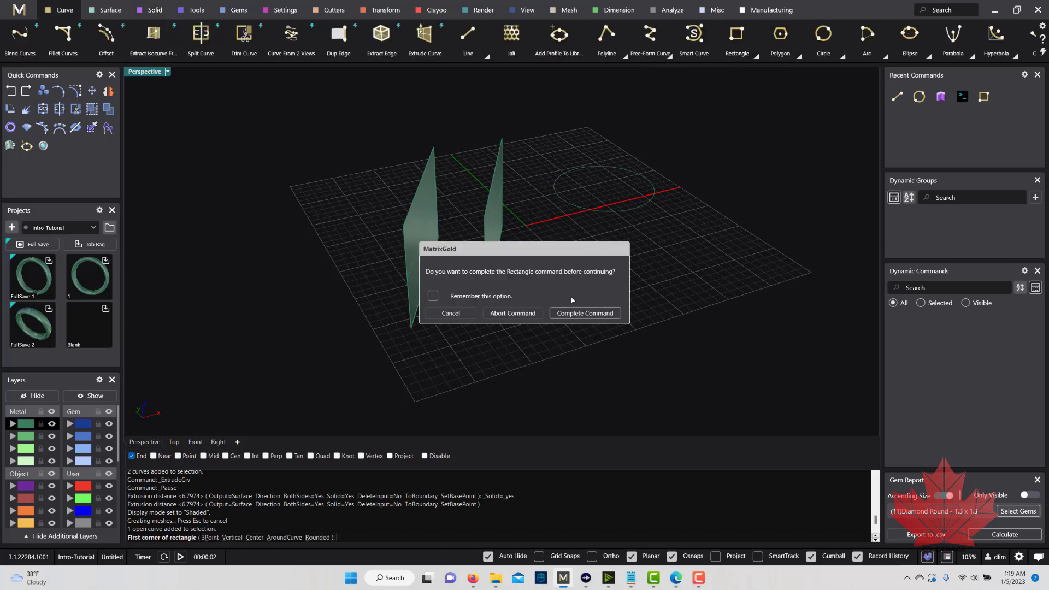
click(512, 314)
click(574, 265)
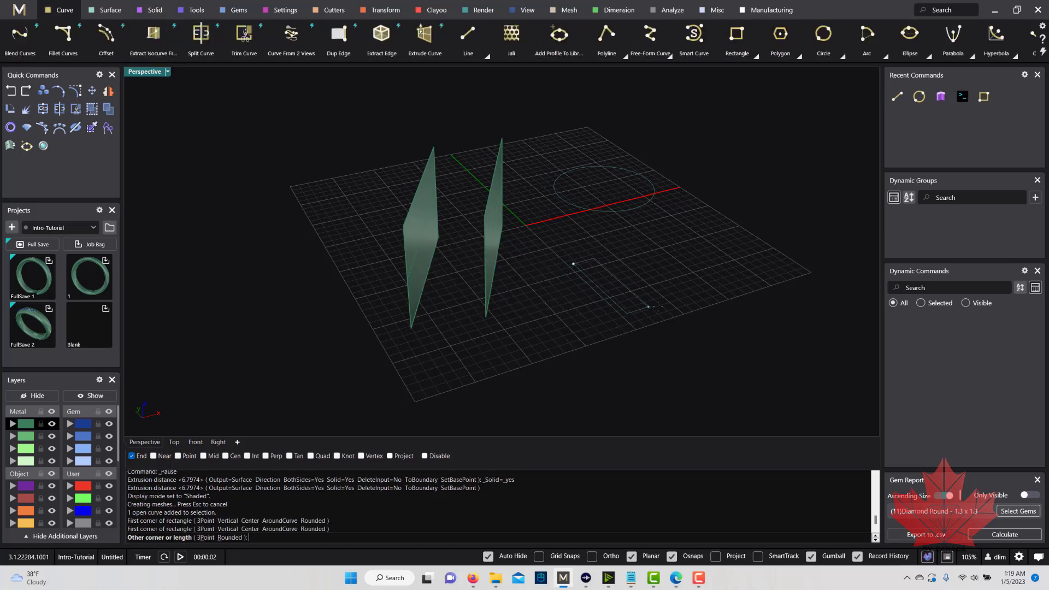
click(695, 289)
scroll(663, 267, up, 4)
click(678, 255)
scroll(581, 280, up, 3)
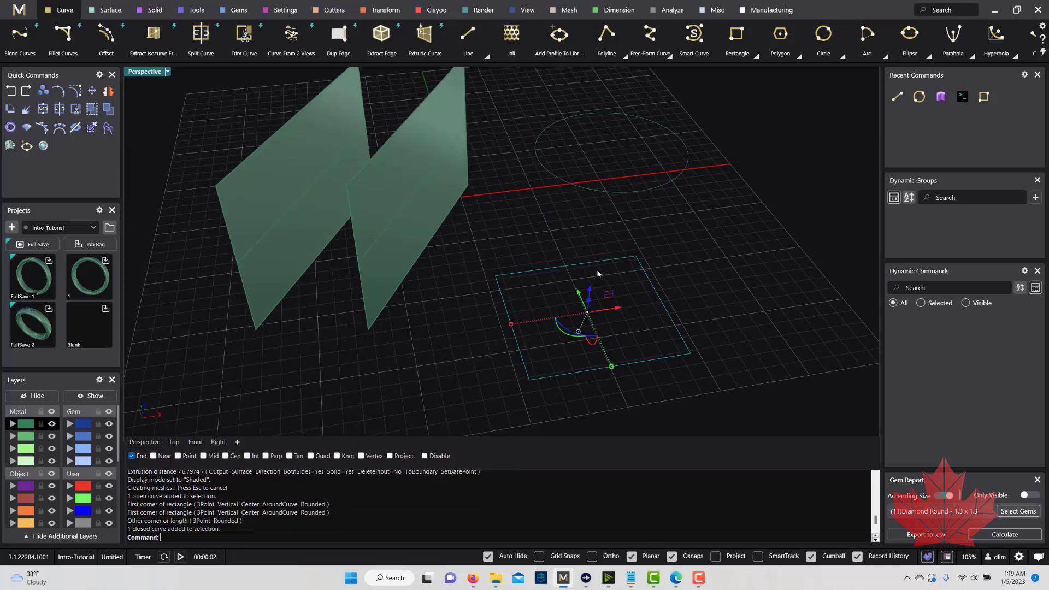
Step: Extrude the circle and the rectangle together to both sides as closed solids
right_drag(605, 291, 557, 255)
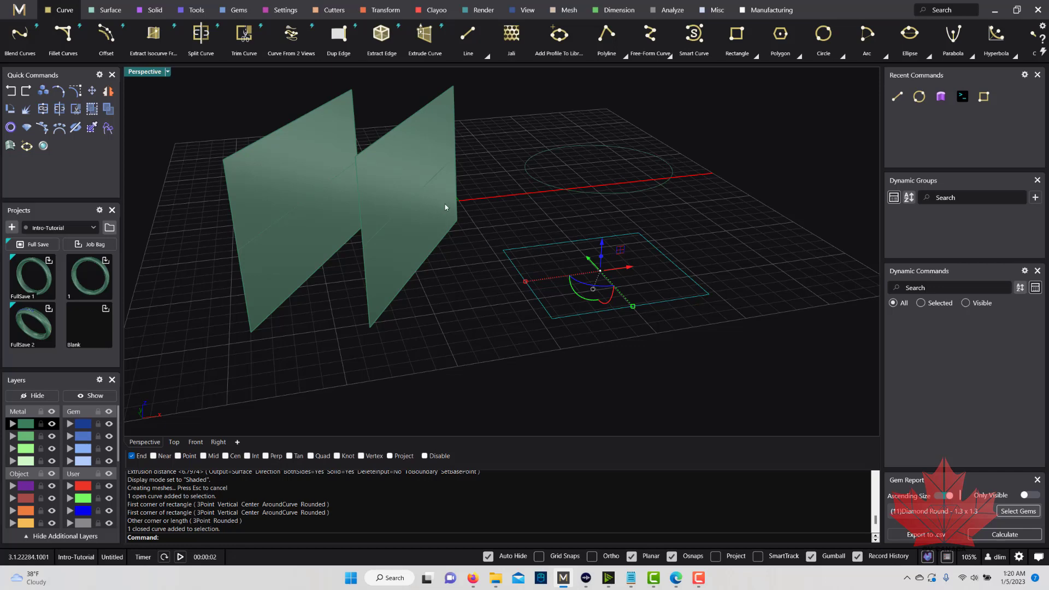
right_drag(489, 212, 439, 201)
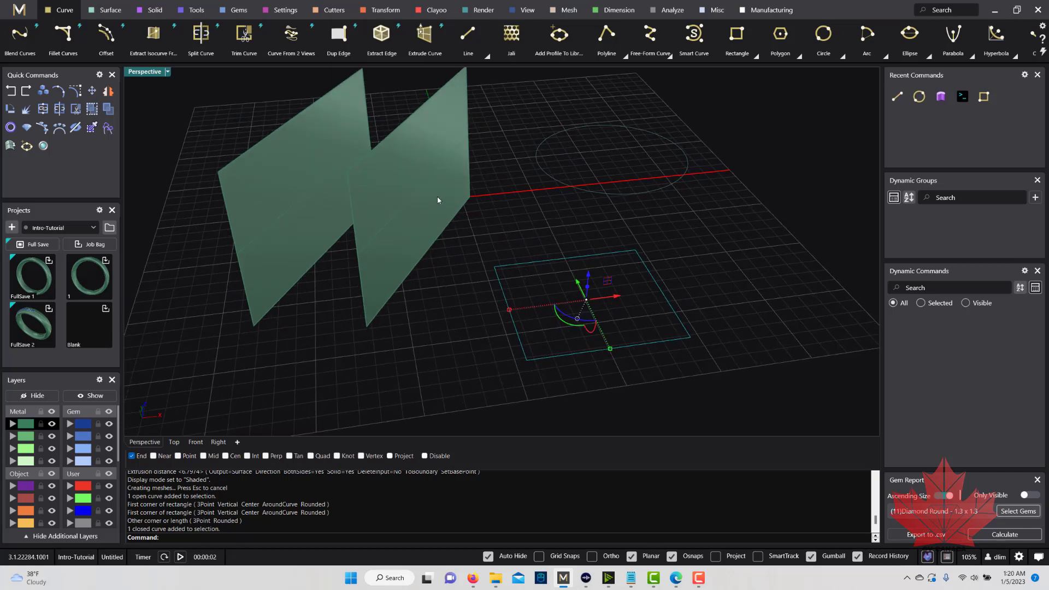
click(436, 178)
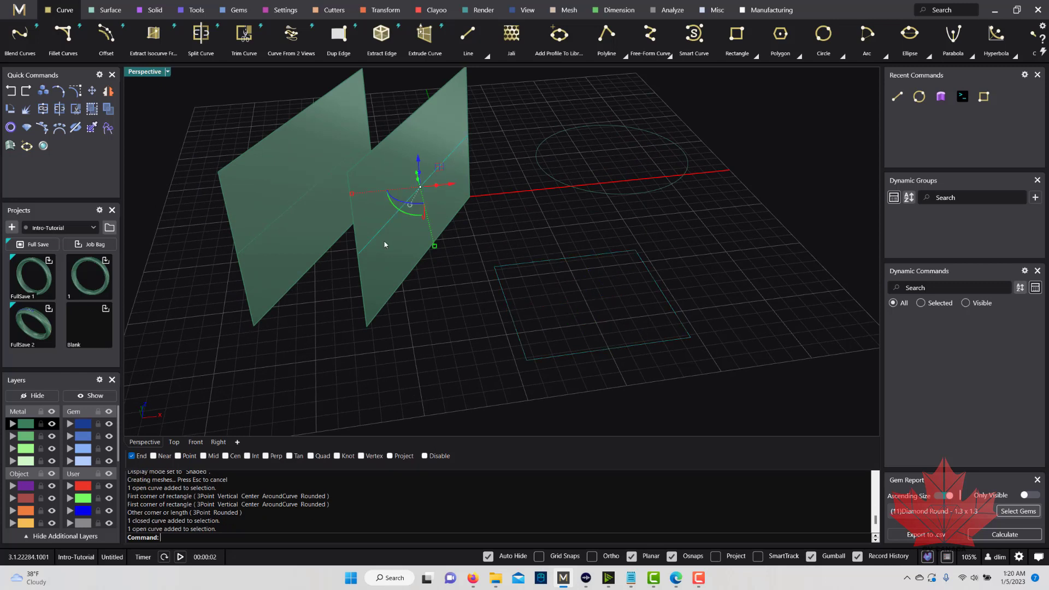
click(452, 137)
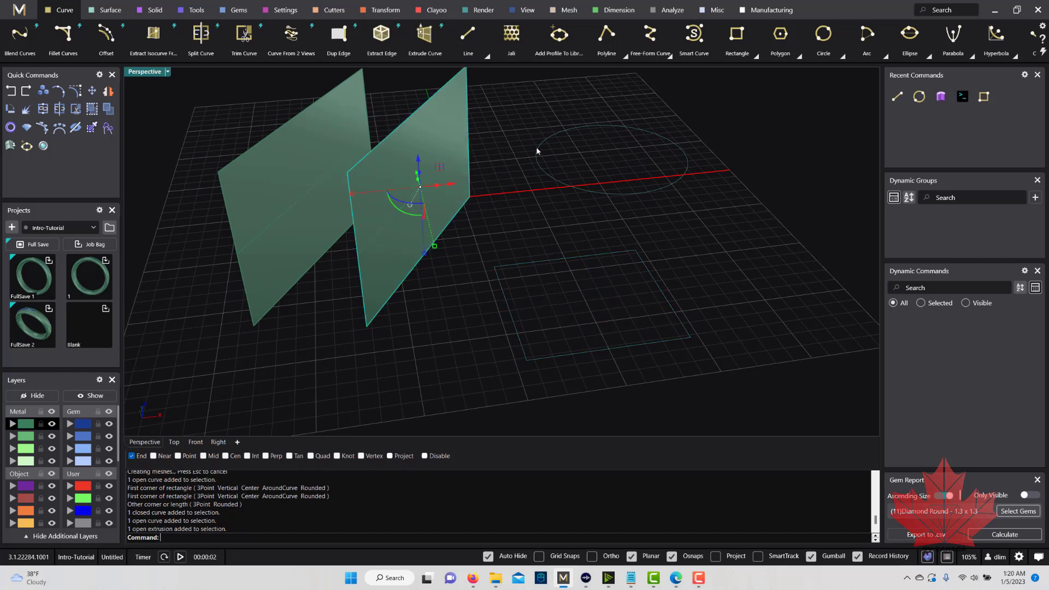
drag(620, 159, 587, 274)
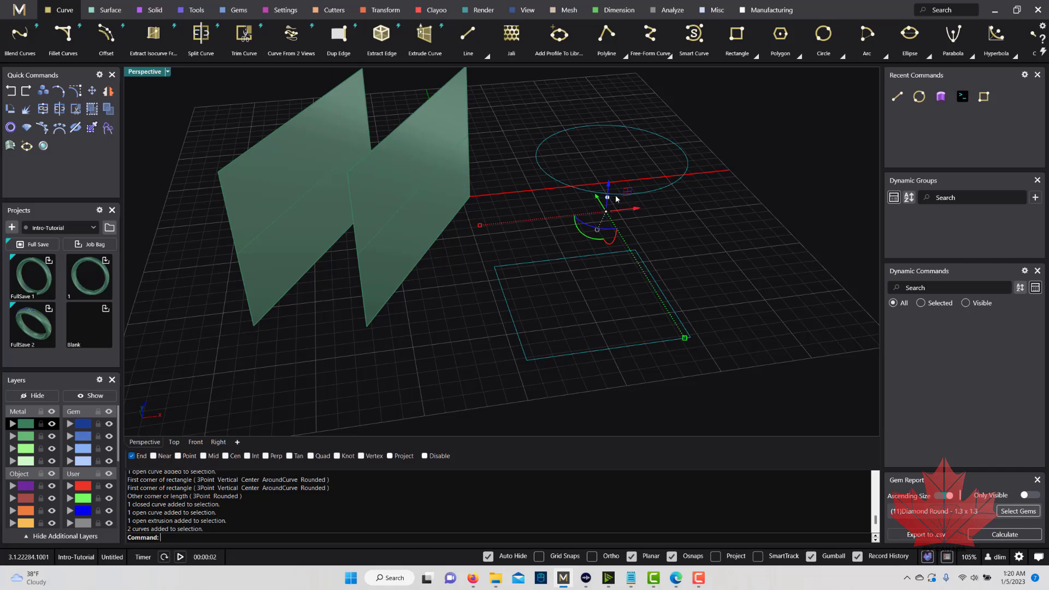
right_drag(613, 198, 614, 178)
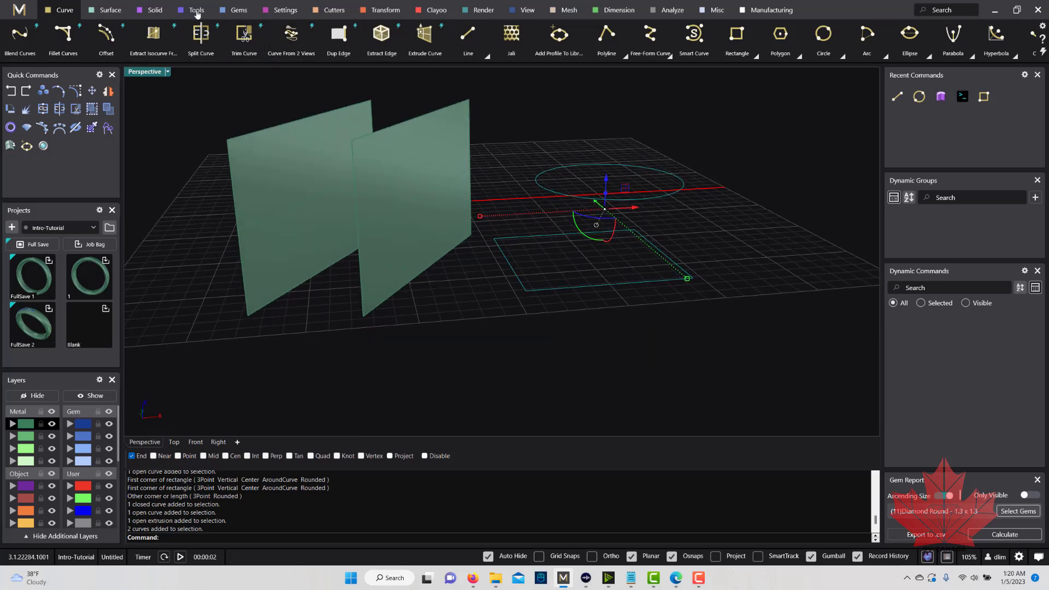
click(163, 12)
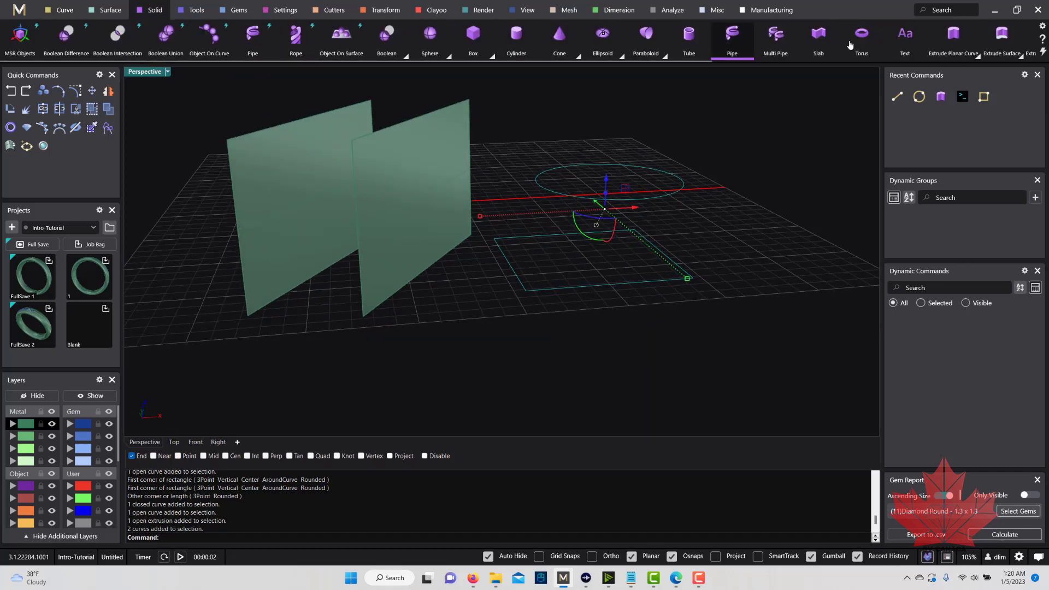
click(962, 43)
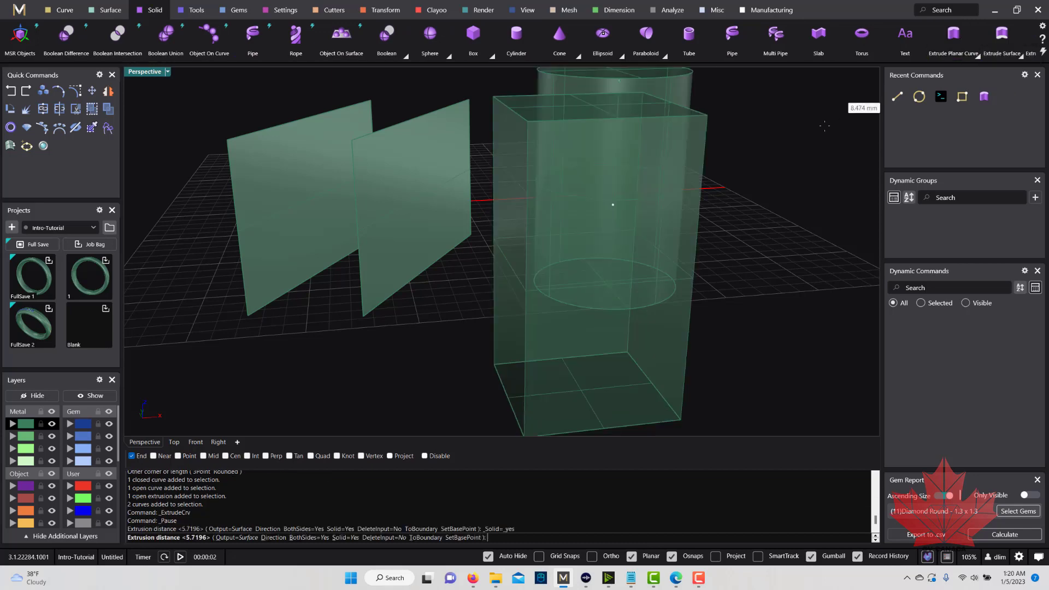
click(807, 160)
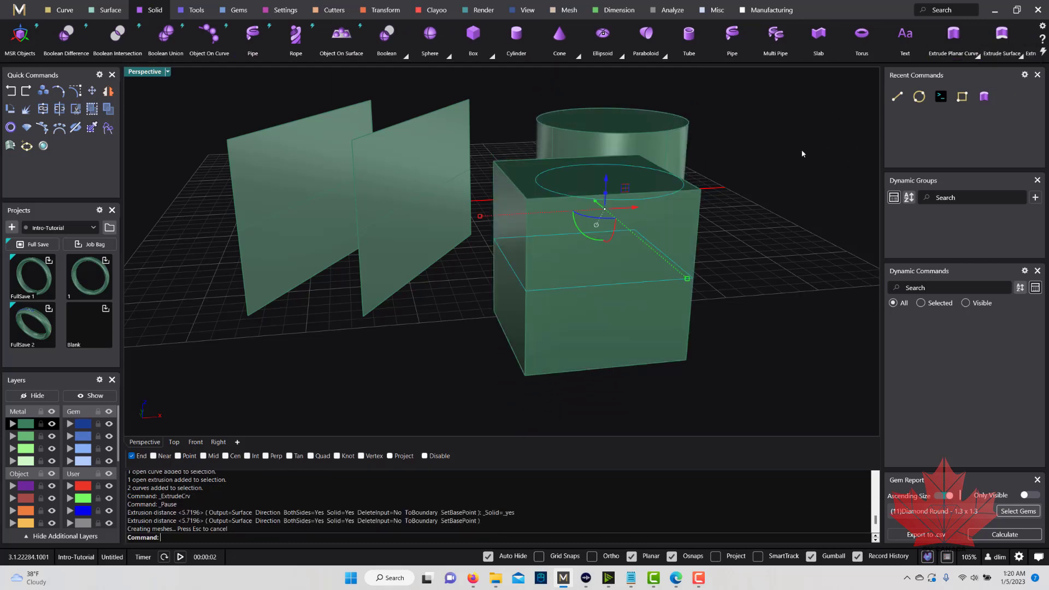
Step: Examine the two open surfaces beside the closed cylinder and box from several angles
right_drag(722, 150, 641, 254)
scroll(601, 233, down, 4)
right_drag(590, 218, 583, 159)
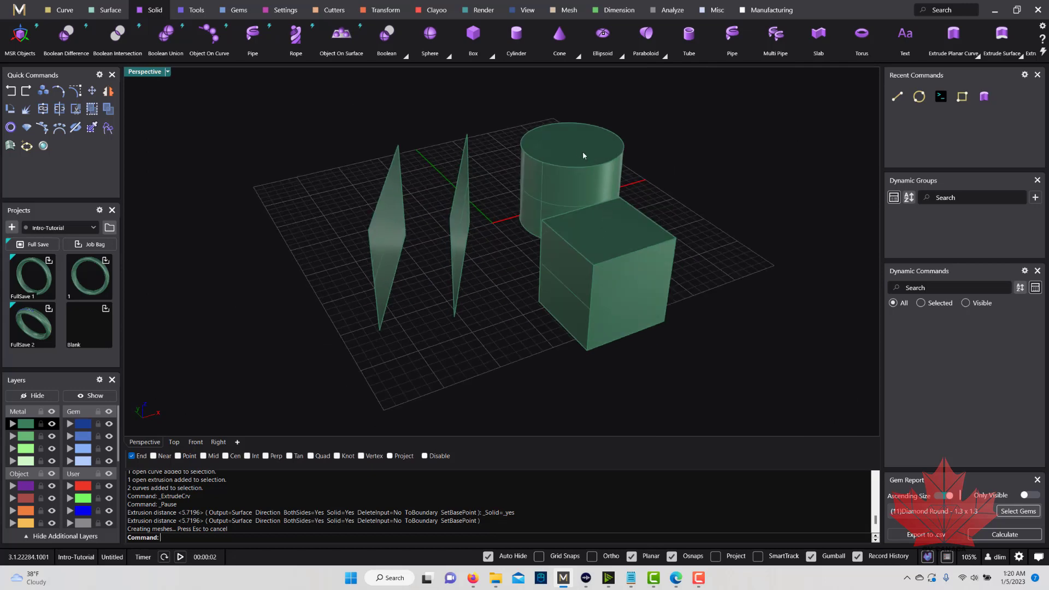
right_drag(659, 245, 534, 284)
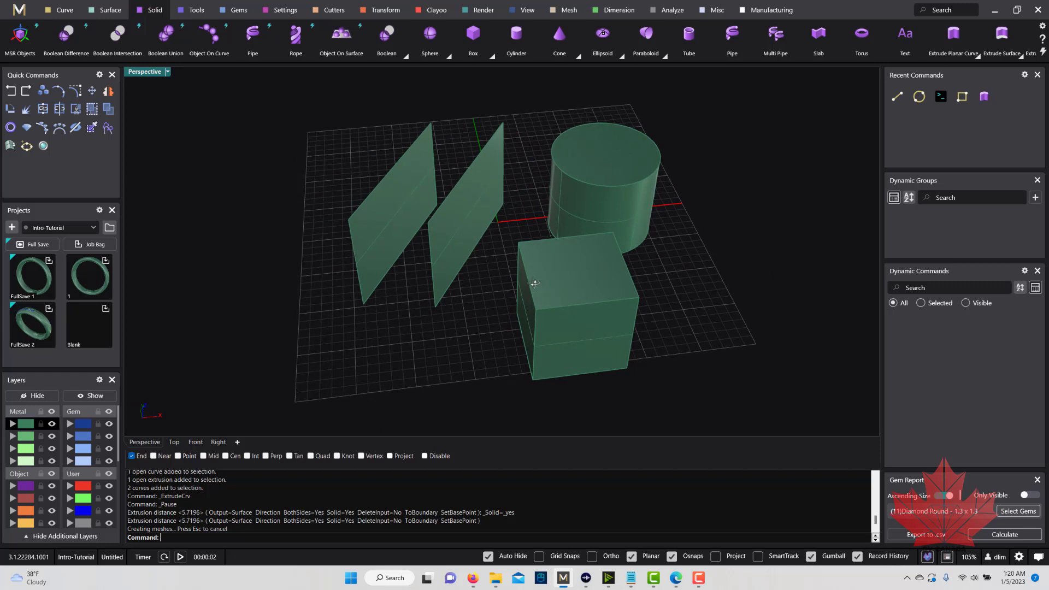
right_drag(534, 284, 544, 275)
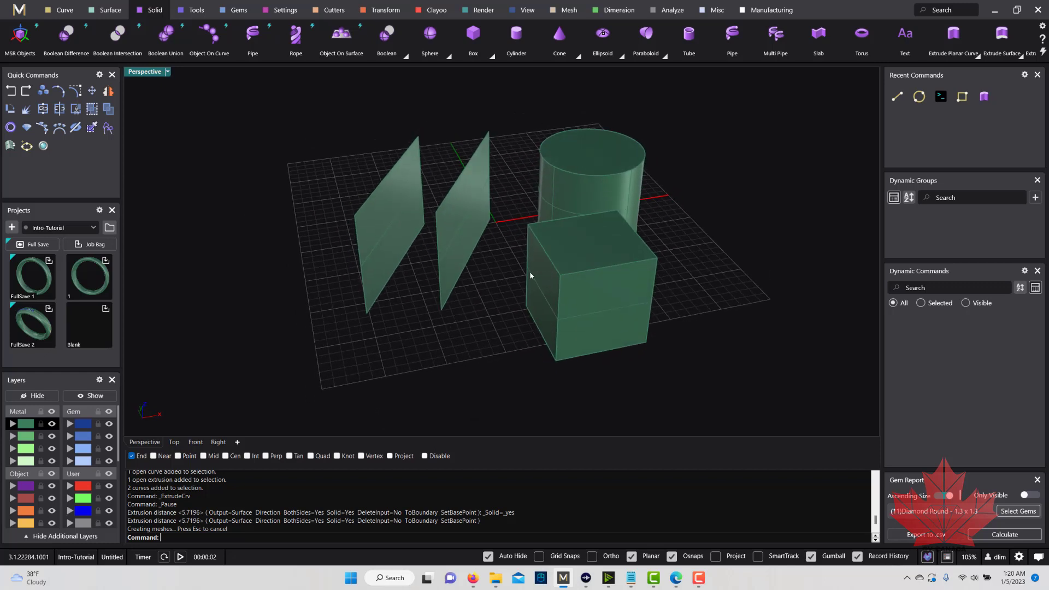
scroll(455, 257, down, 4)
right_drag(492, 222, 474, 281)
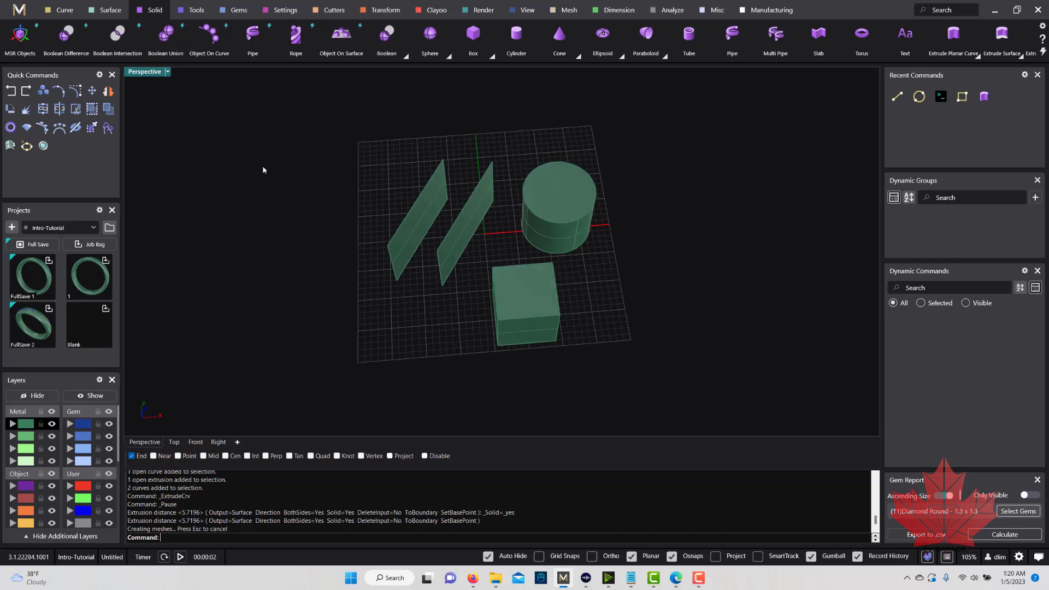
Step: Draw an open four-segment polyline shaped like a square beside the grid, ending just short of its start point
click(77, 17)
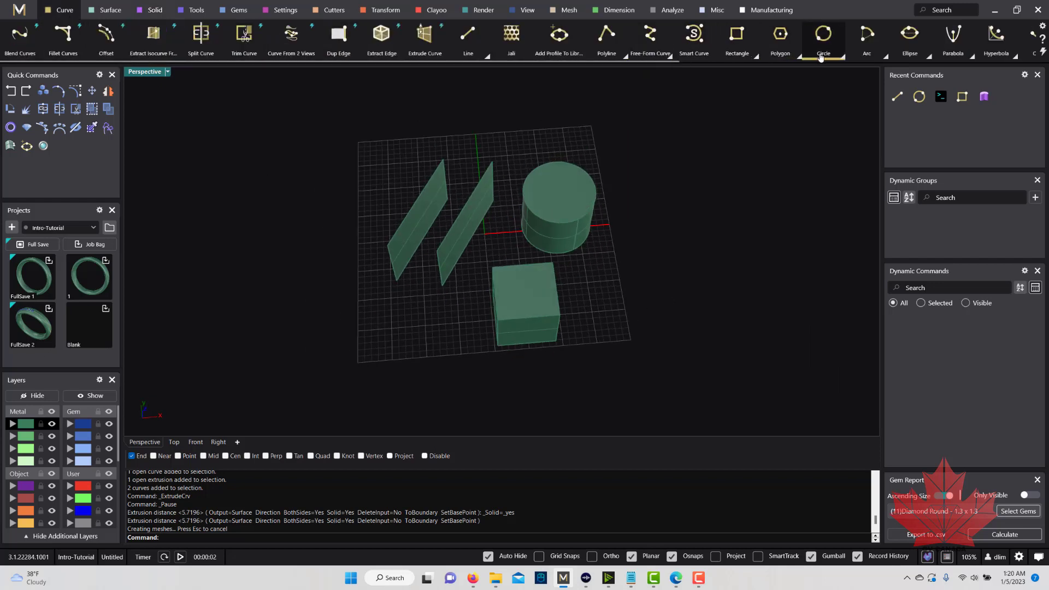
click(606, 35)
scroll(683, 230, up, 5)
click(680, 227)
click(564, 270)
click(605, 403)
click(725, 376)
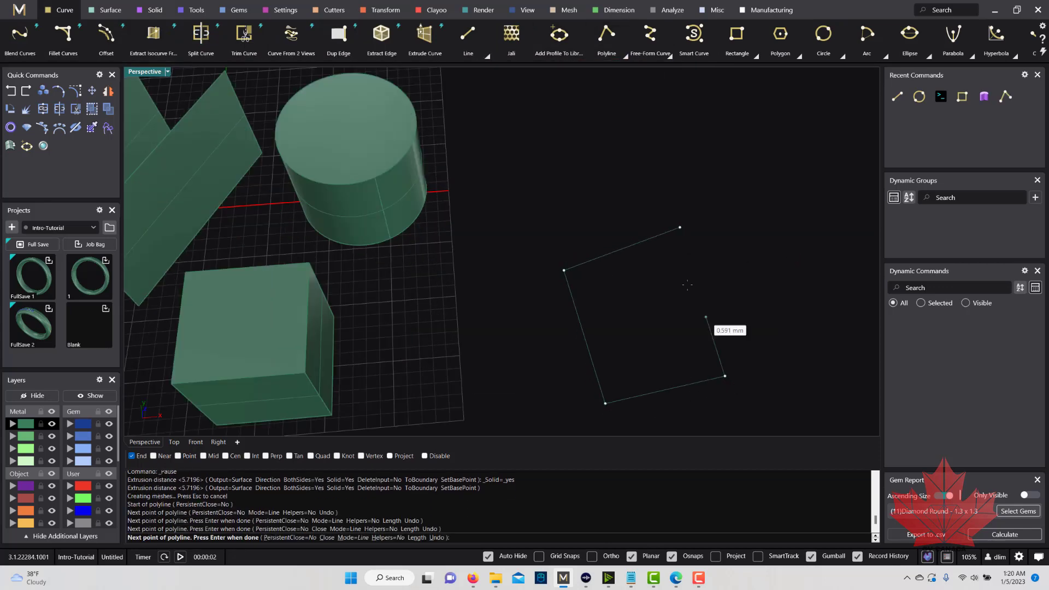
click(680, 227)
scroll(597, 276, down, 5)
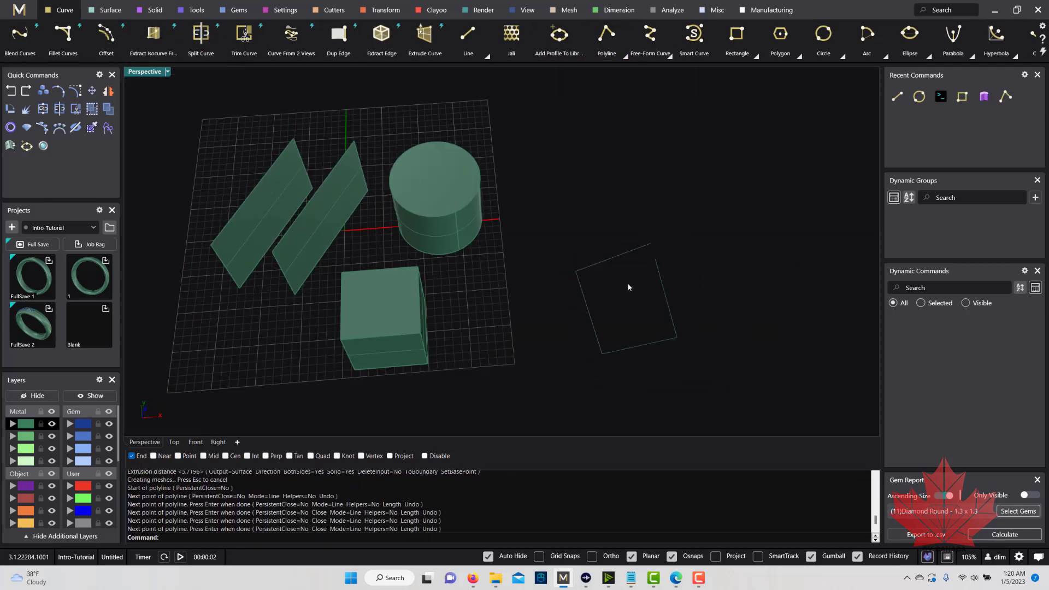
scroll(628, 288, up, 3)
scroll(658, 280, up, 2)
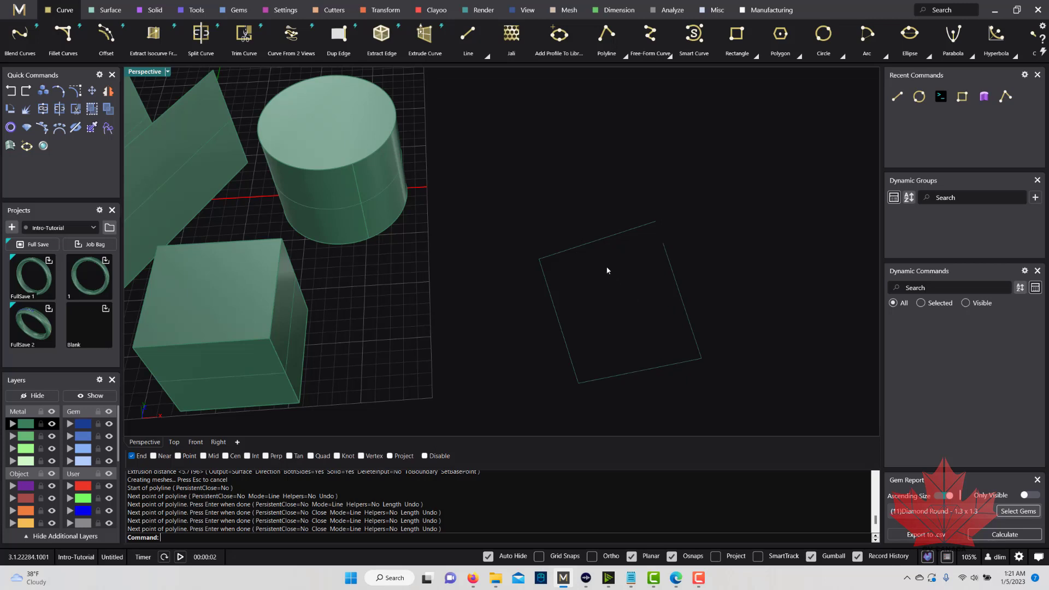
Step: Draw a closed five-sided irregular polyline beyond the open square-like one, ending exactly on its start point
scroll(467, 249, down, 4)
key(Return)
click(674, 192)
click(635, 258)
click(764, 305)
click(731, 251)
click(739, 213)
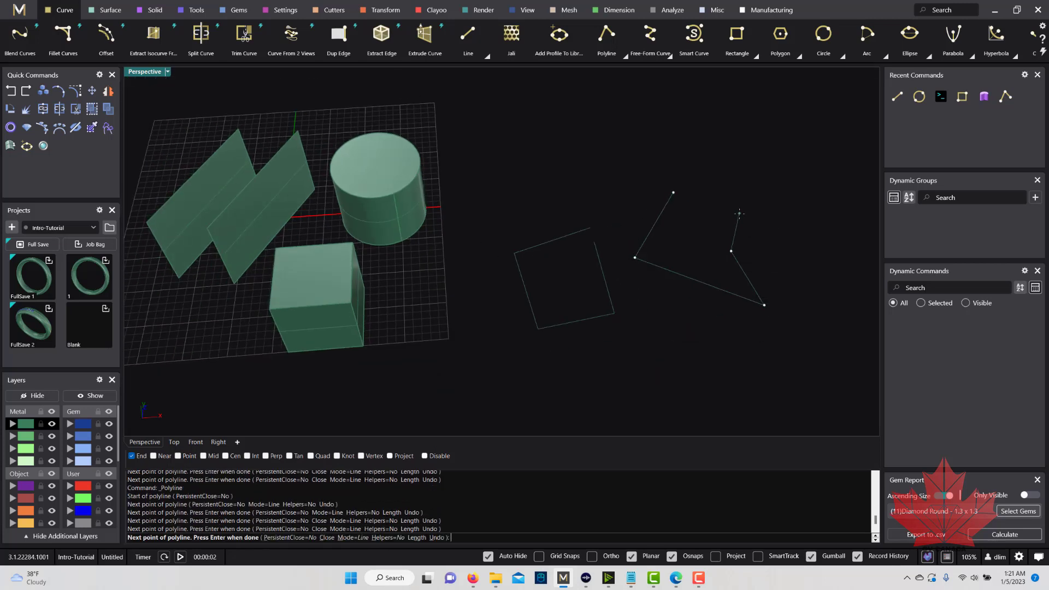
click(674, 192)
scroll(679, 214, up, 3)
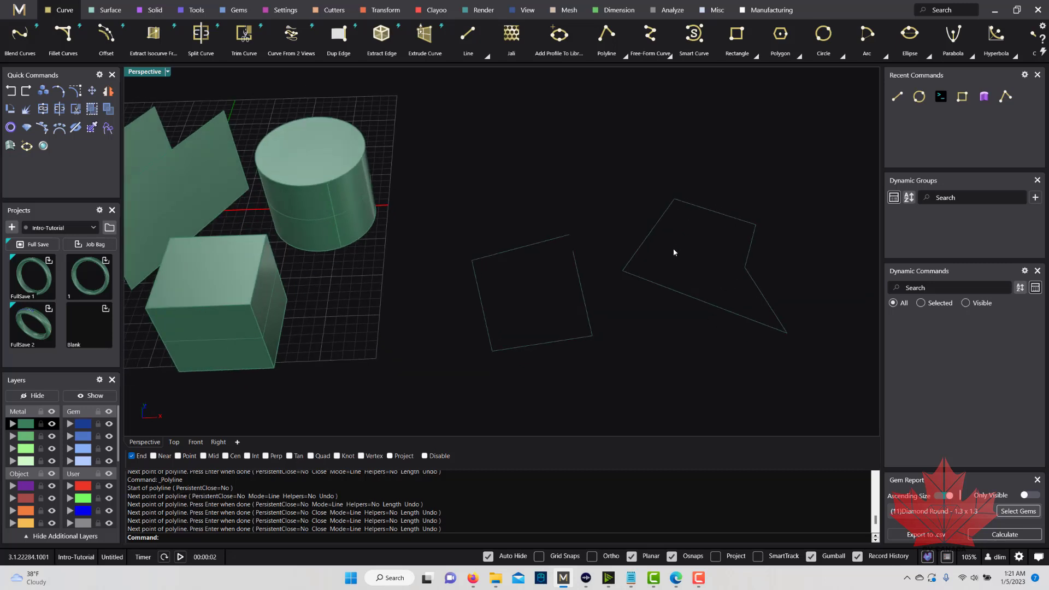
right_drag(672, 244, 679, 261)
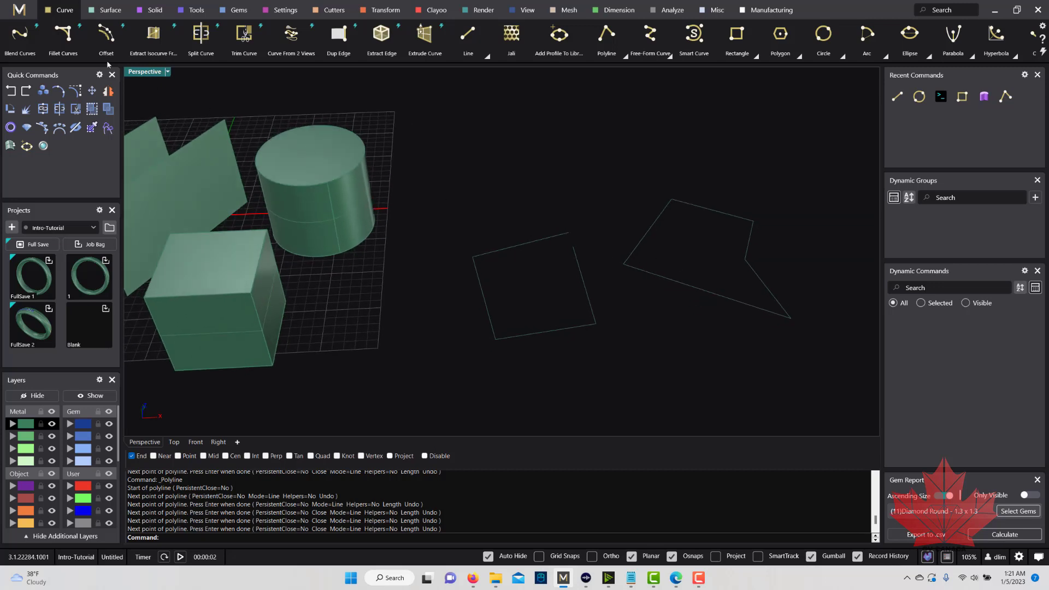
Step: Show the object Properties display and enlarge it so all its fields can be read
click(19, 9)
mouse_move(15, 65)
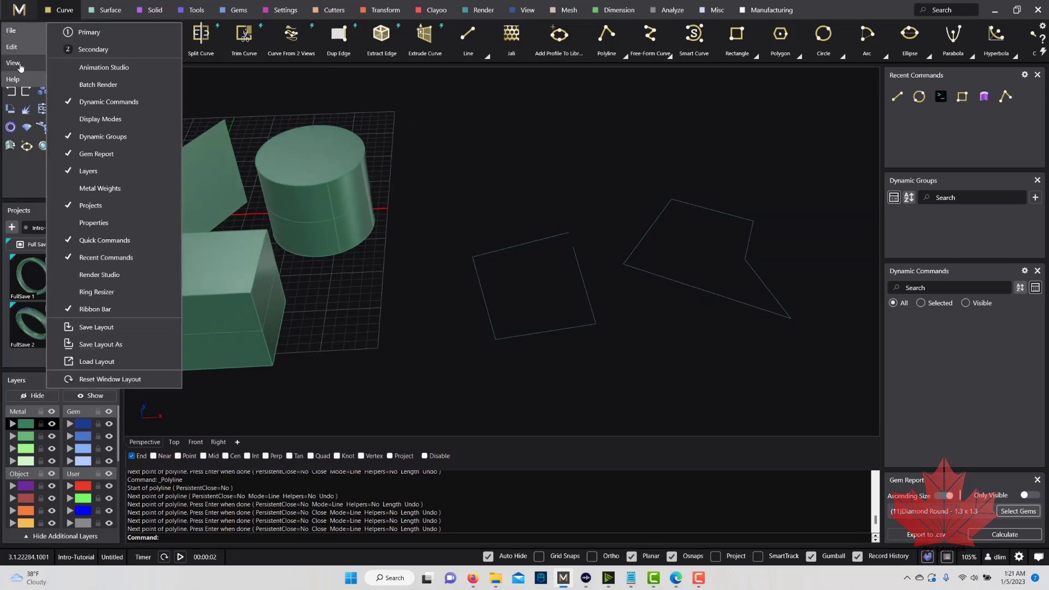
click(128, 224)
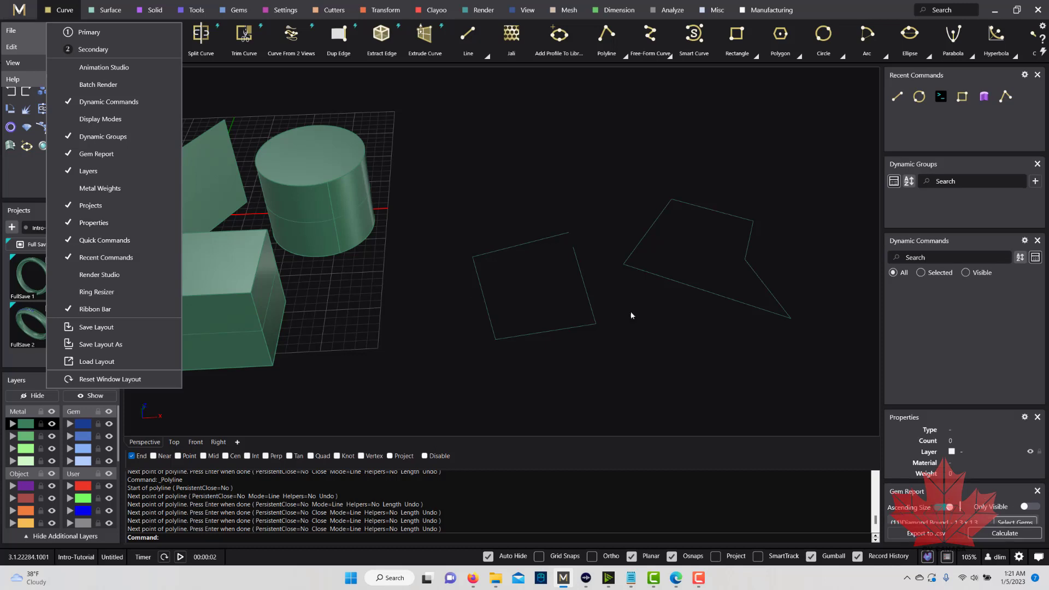
click(681, 330)
drag(941, 408, 941, 333)
Step: Check the object type in the properties of the closed polyline, the open polyline, the box, the cylinder and a flat surface
click(746, 302)
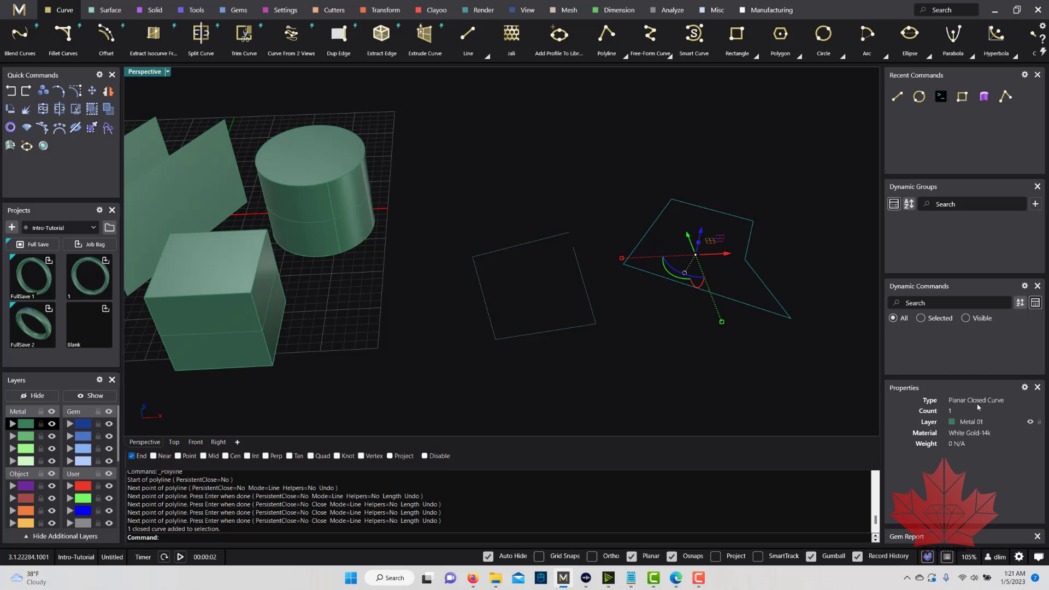
click(596, 323)
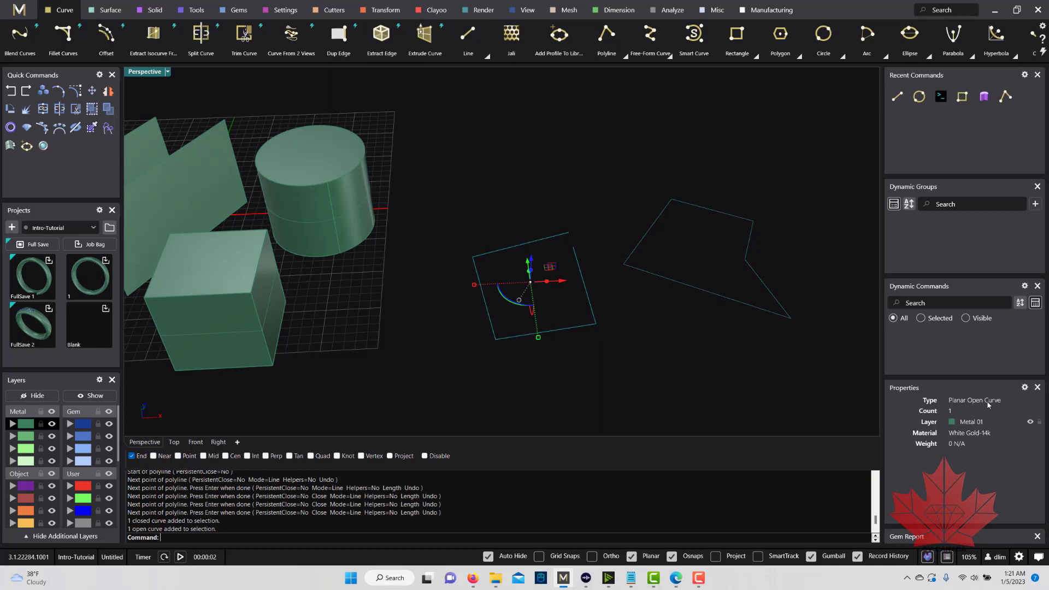
shift+right_drag(310, 338, 468, 332)
click(384, 300)
scroll(459, 265, up, 2)
scroll(445, 261, up, 2)
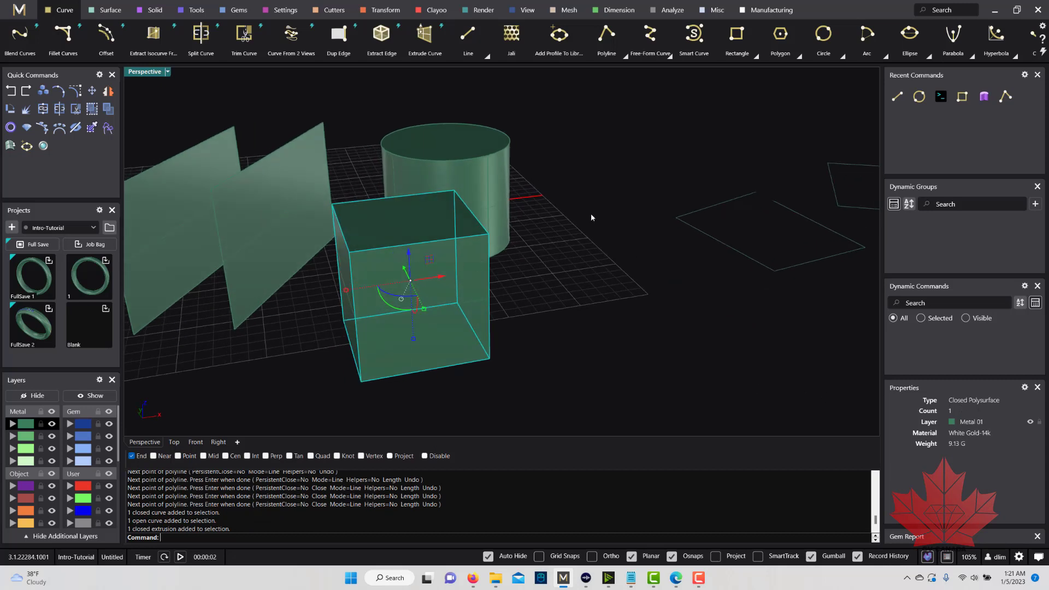
click(502, 173)
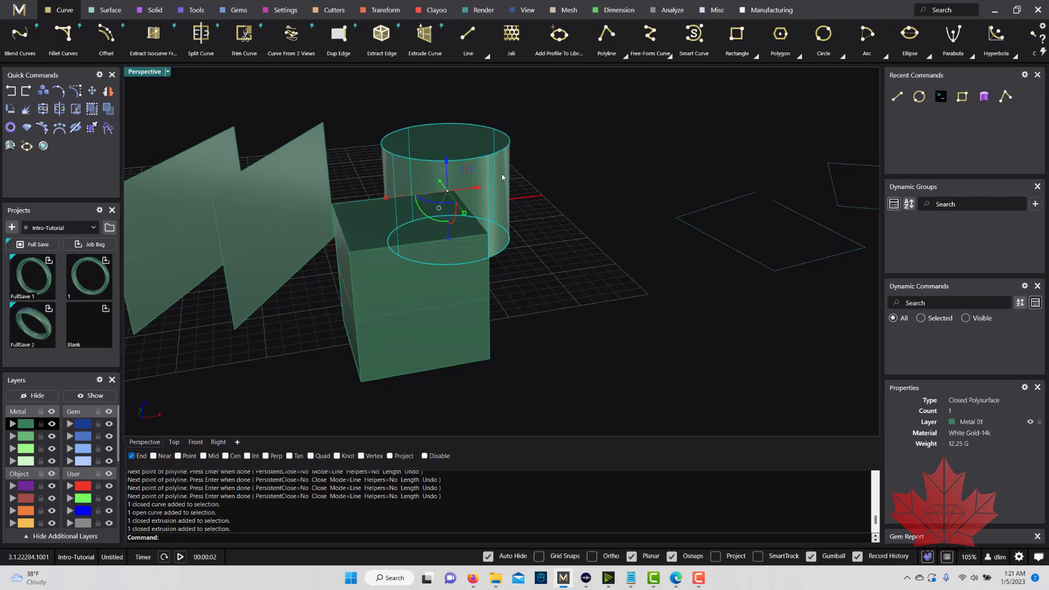
click(294, 177)
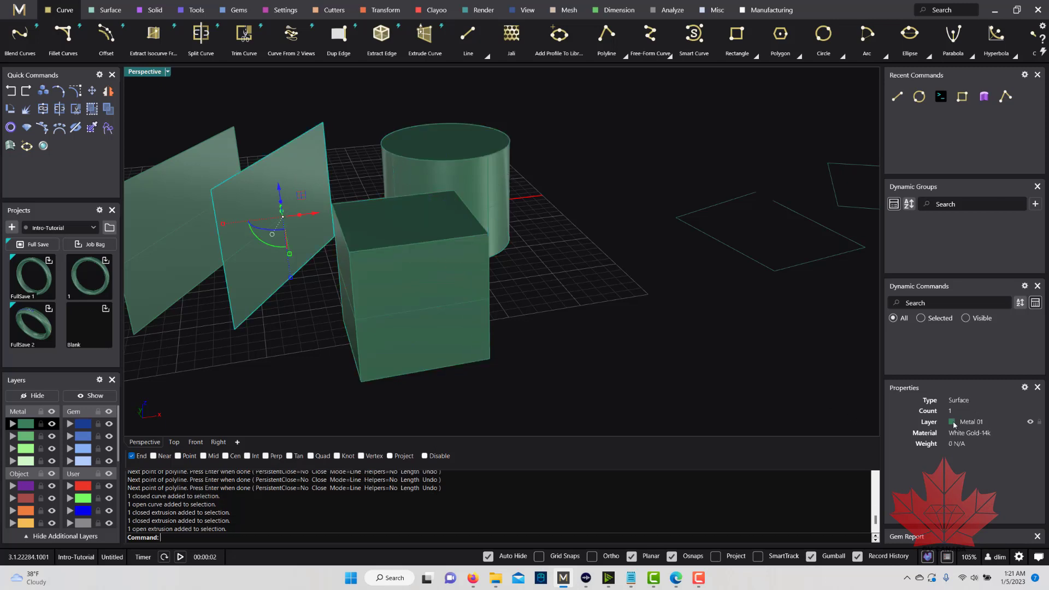
click(590, 327)
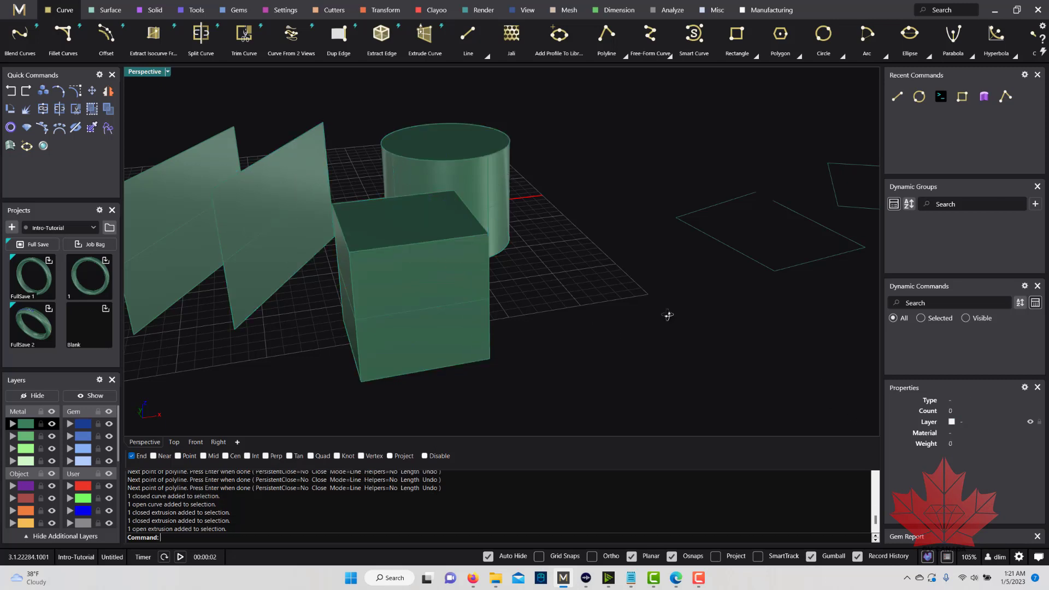
Step: Inspect the properties of the box together with its base rectangle, and of the cylinder and the box individually
right_drag(672, 314, 649, 327)
click(468, 321)
shift+click(463, 289)
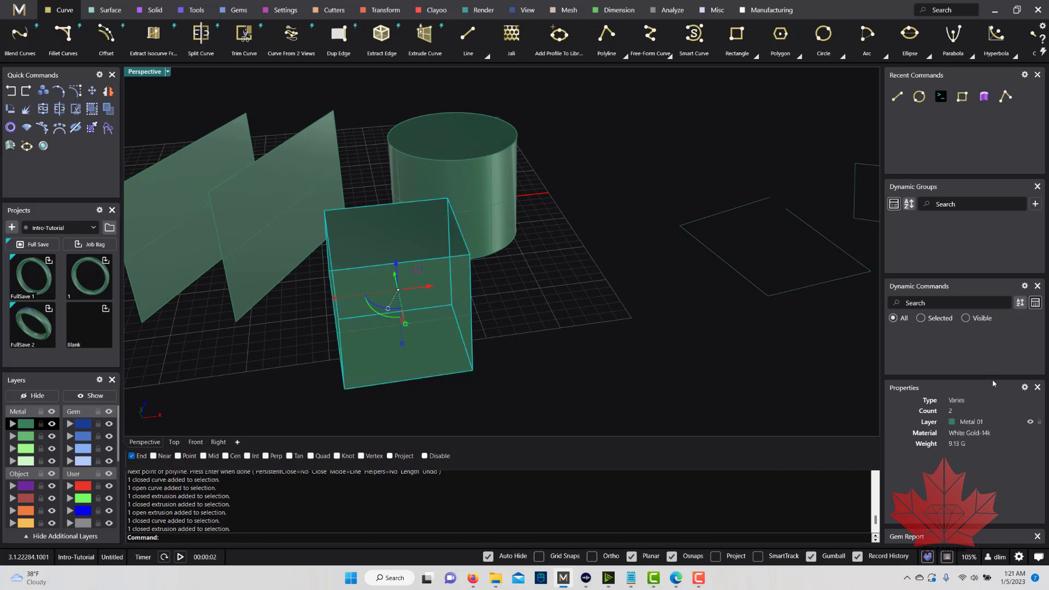
click(598, 321)
click(481, 193)
click(381, 258)
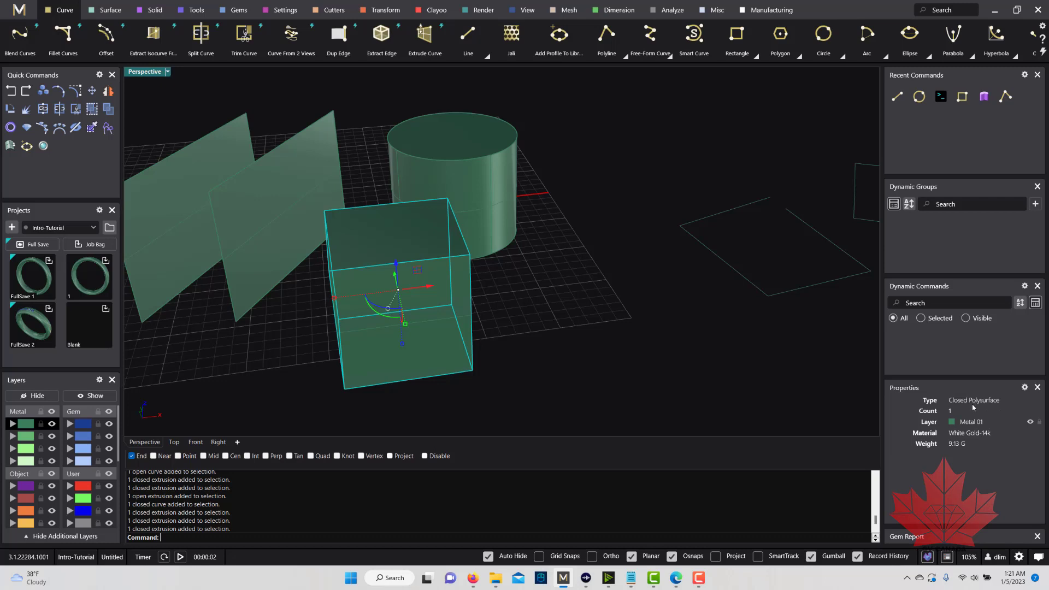
Step: View the whole scene and compare the type and weight of the box and the cylinder
right_drag(535, 328, 580, 299)
scroll(546, 328, down, 3)
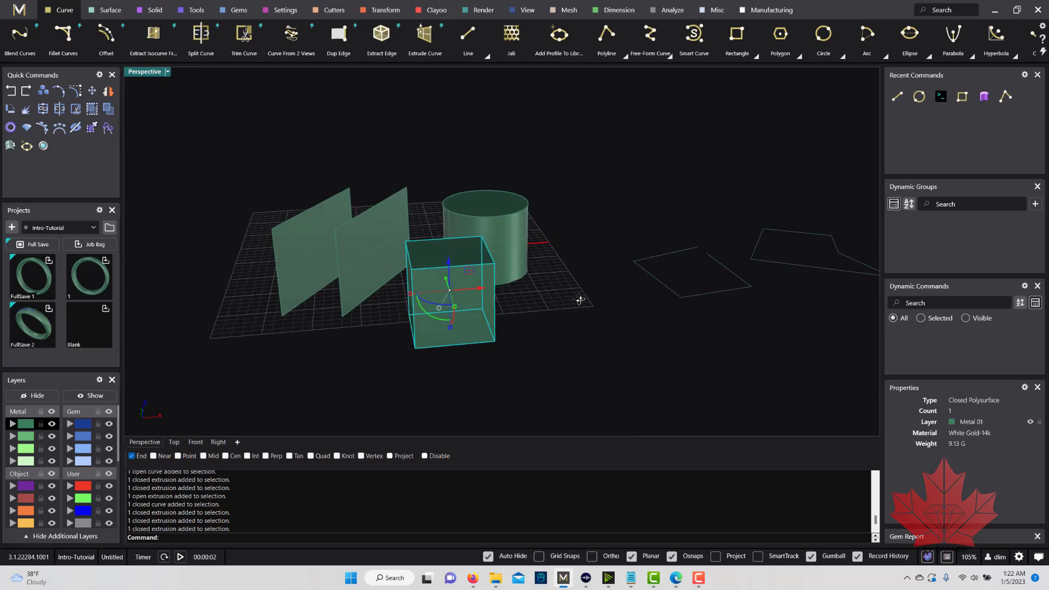
right_drag(580, 299, 577, 312)
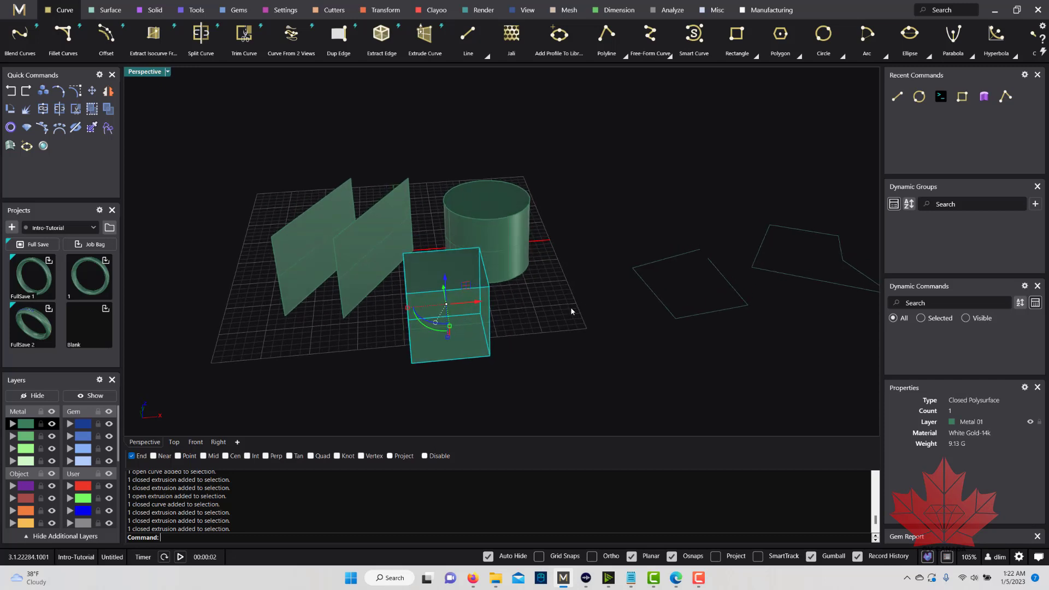
click(572, 312)
scroll(711, 296, up, 2)
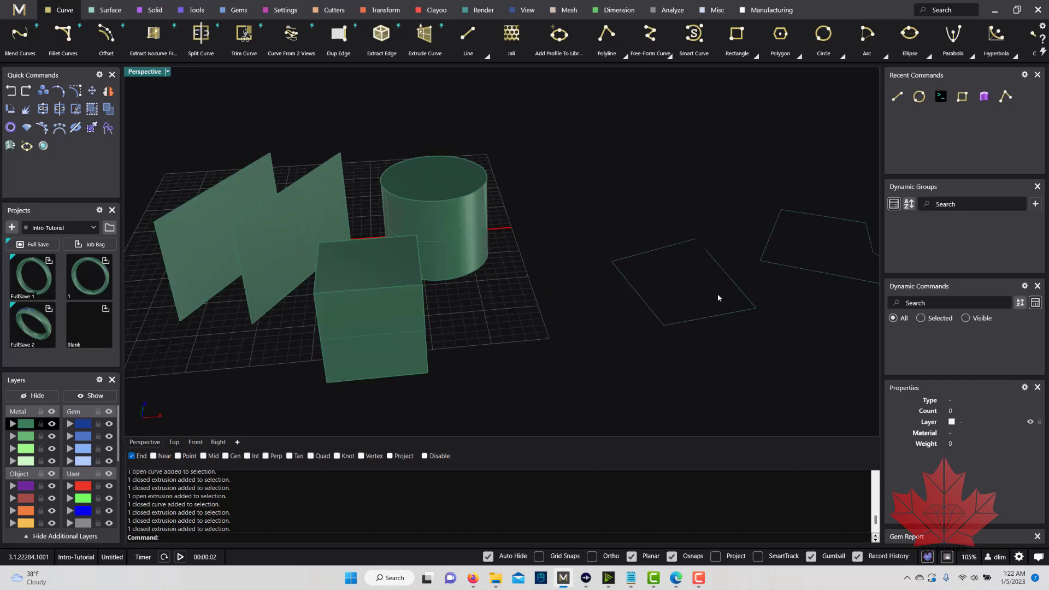
click(378, 277)
scroll(379, 278, up, 2)
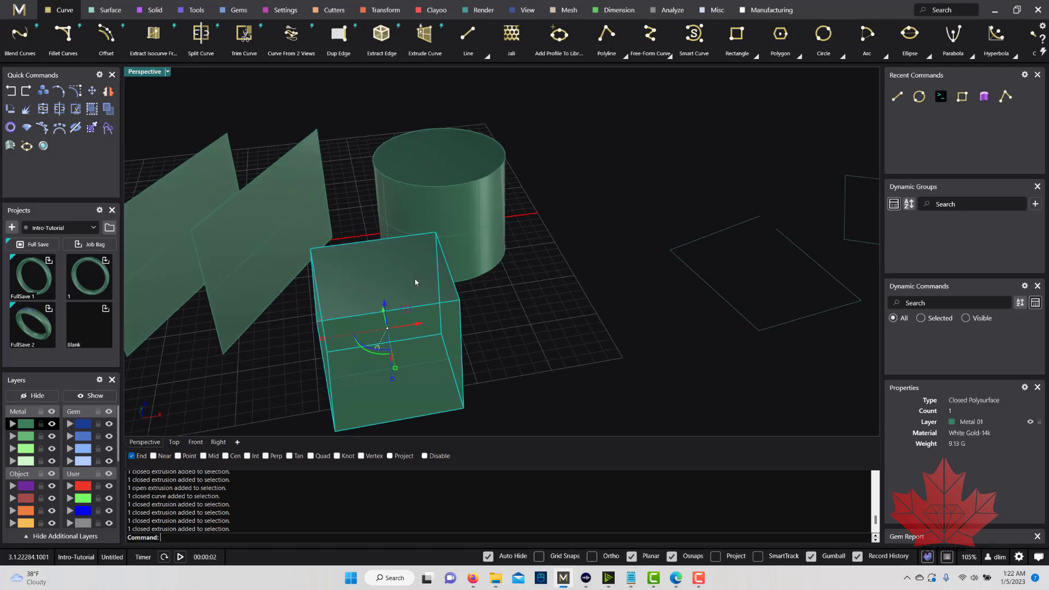
click(459, 213)
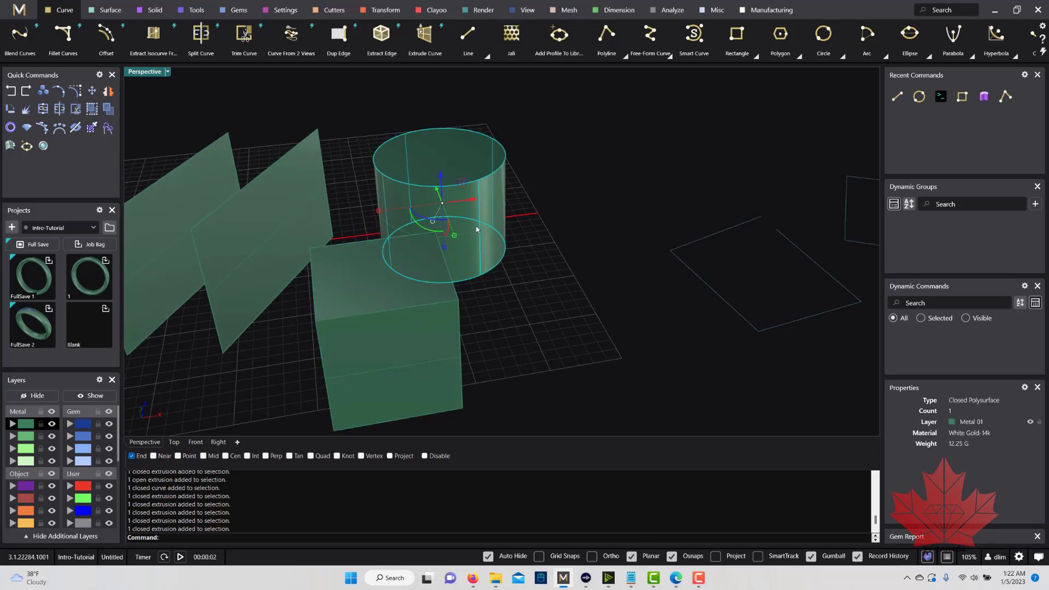
click(539, 312)
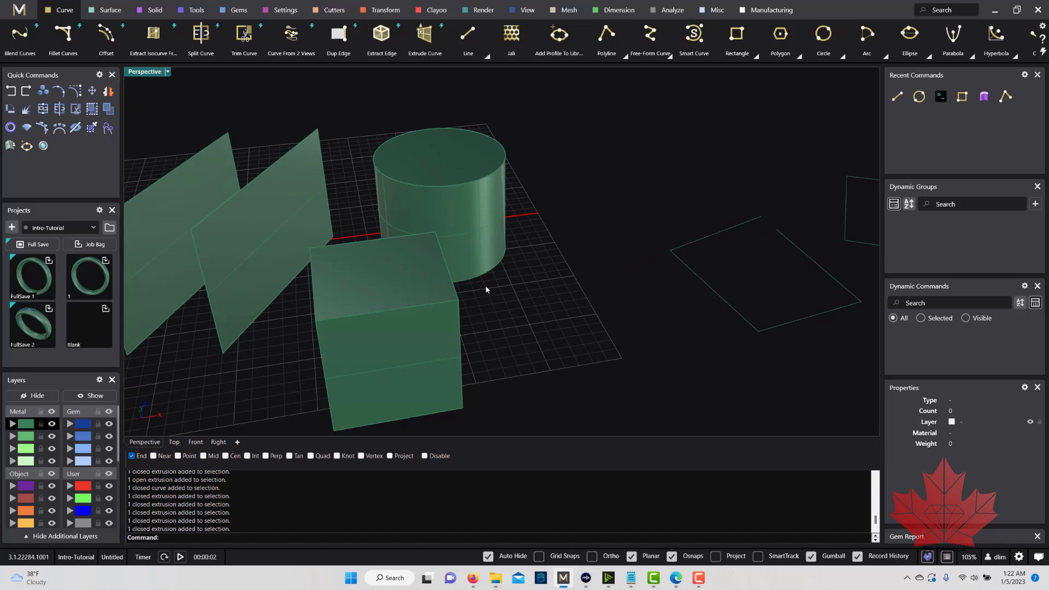
Step: Check the type and weight of the flat surface nearest the box and examine its lack of thickness from several angles
click(309, 237)
scroll(452, 229, down, 3)
scroll(328, 248, up, 4)
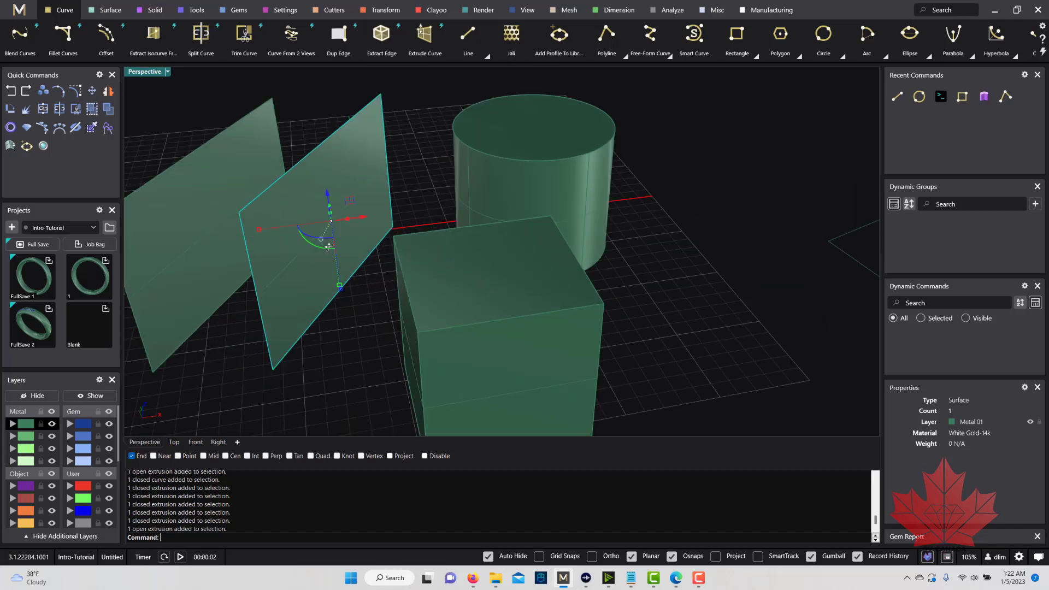
right_drag(321, 253, 333, 239)
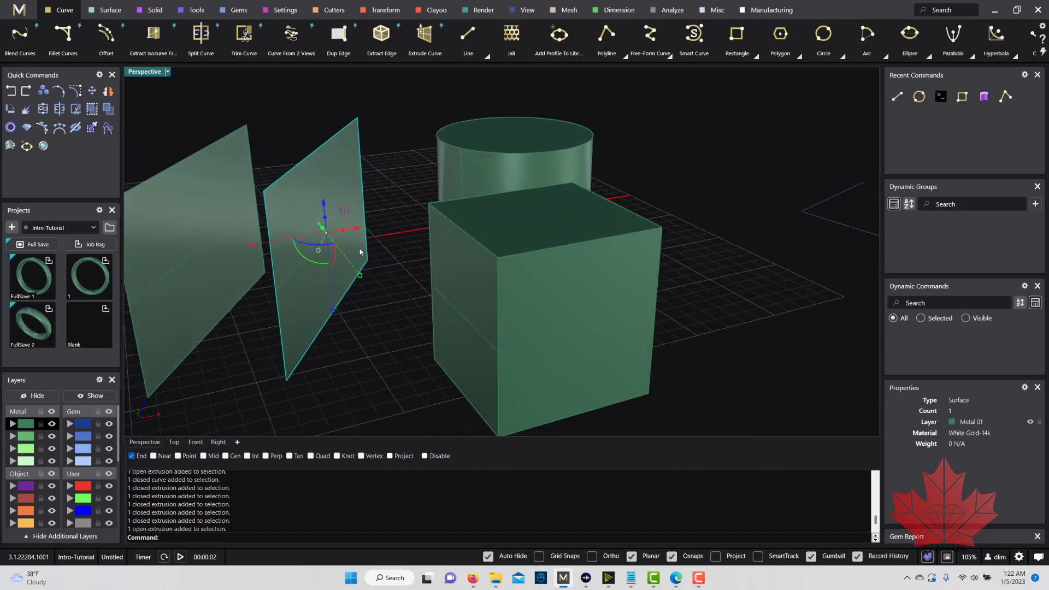
scroll(461, 229, down, 5)
right_drag(460, 230, 467, 250)
scroll(379, 247, up, 5)
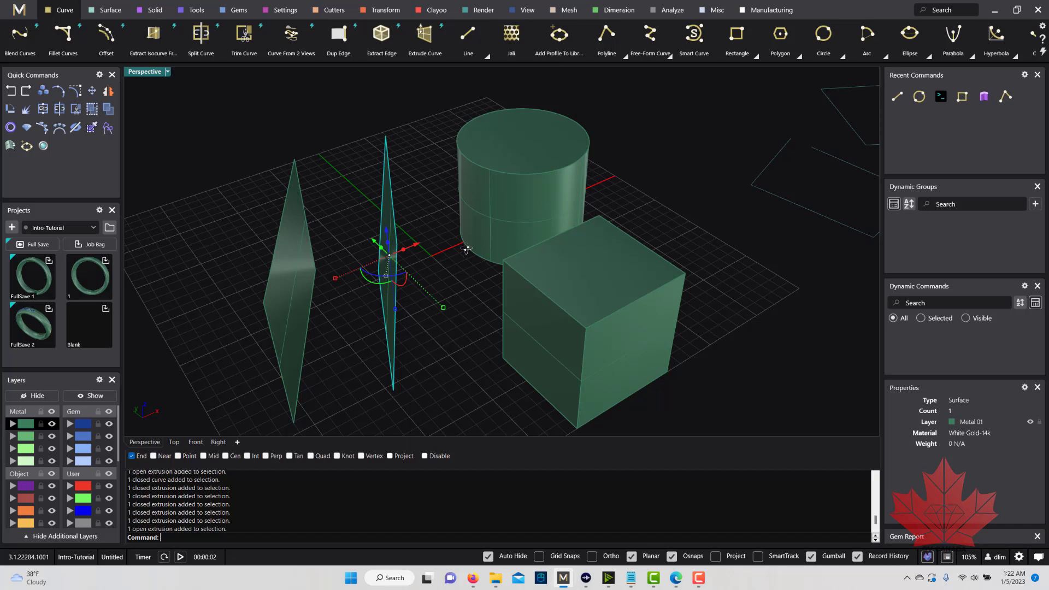
right_drag(466, 249, 451, 257)
scroll(391, 226, up, 4)
right_drag(392, 225, 511, 205)
scroll(454, 221, down, 2)
click(467, 249)
scroll(513, 265, down, 2)
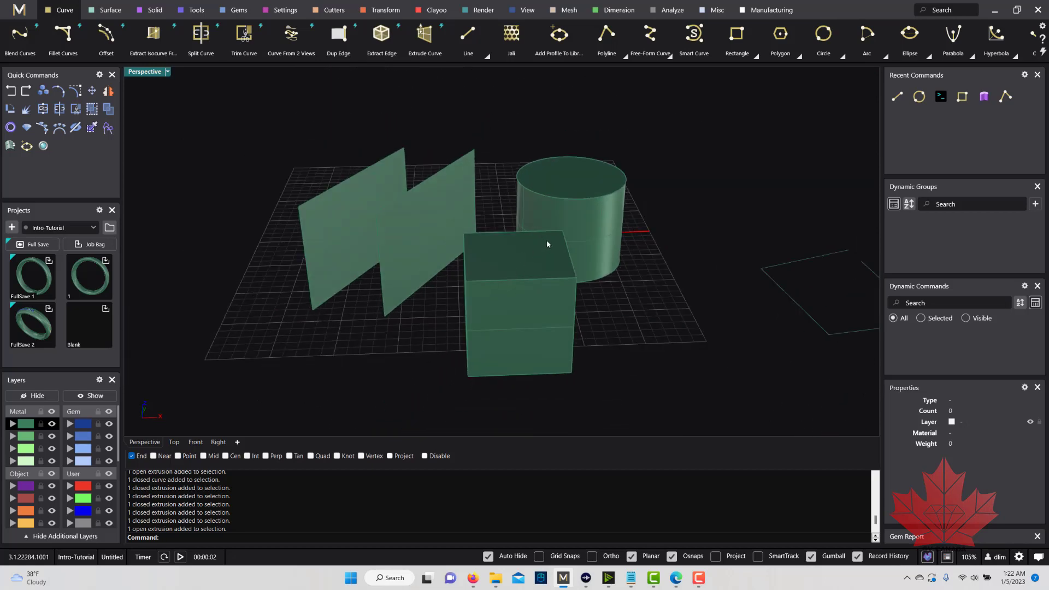
Step: Examine the box and the cylinder from different sides, checking the properties of each solid
scroll(546, 240, down, 2)
scroll(561, 182, up, 2)
right_drag(542, 239, 598, 293)
click(597, 291)
click(668, 231)
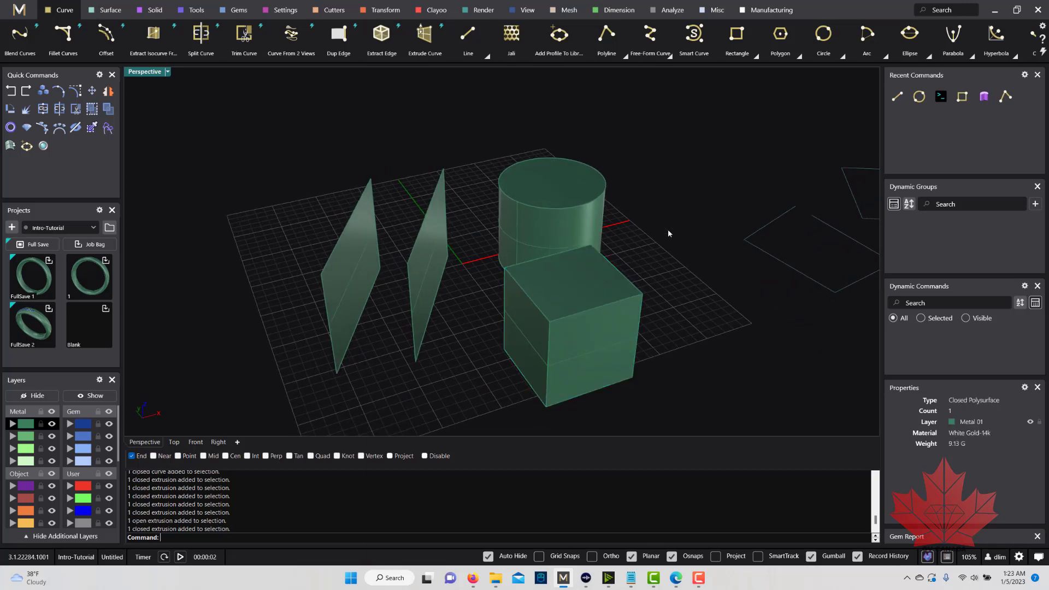
right_drag(671, 195, 615, 169)
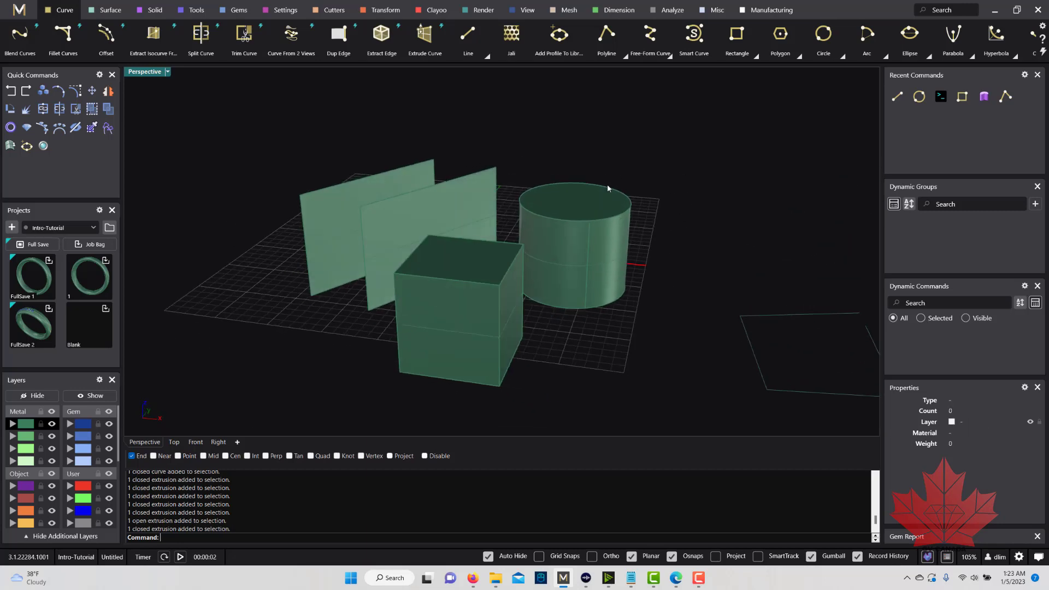
mouse_move(625, 242)
right_down()
mouse_move(614, 219)
mouse_move(601, 262)
mouse_move(632, 335)
mouse_move(632, 241)
right_up()
click(614, 218)
click(633, 235)
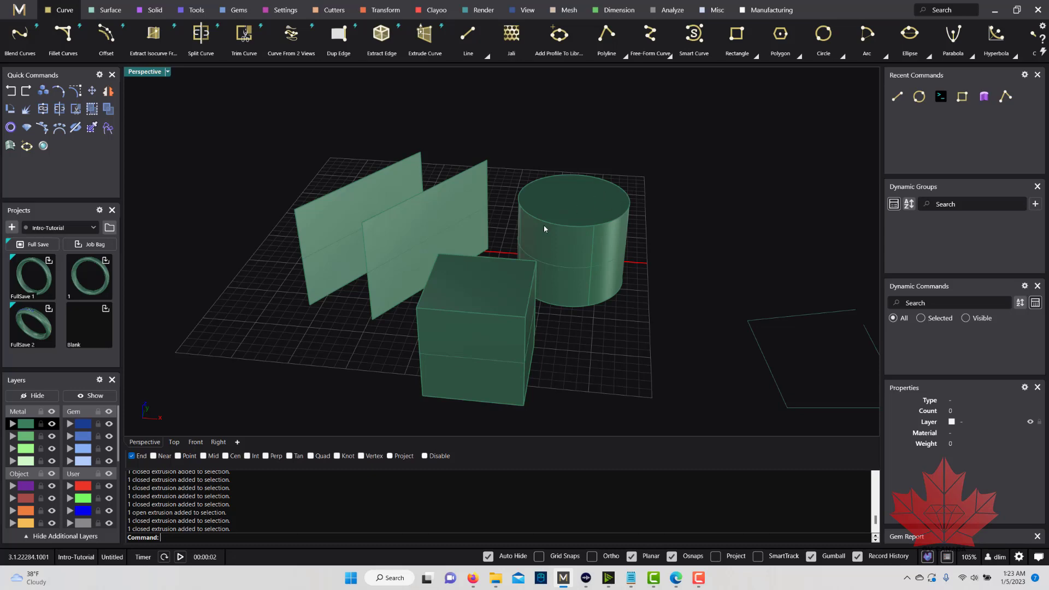
Step: Delete only the top face of the box, leaving its other sides in place
click(482, 281)
key(Delete)
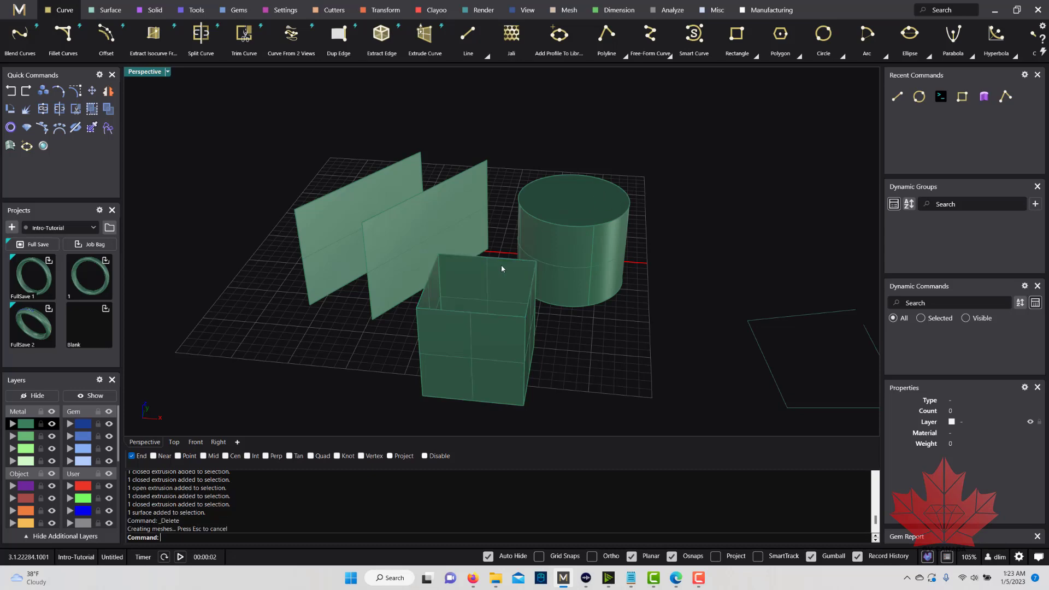
scroll(518, 277, down, 3)
scroll(506, 315, up, 6)
right_drag(518, 277, 476, 281)
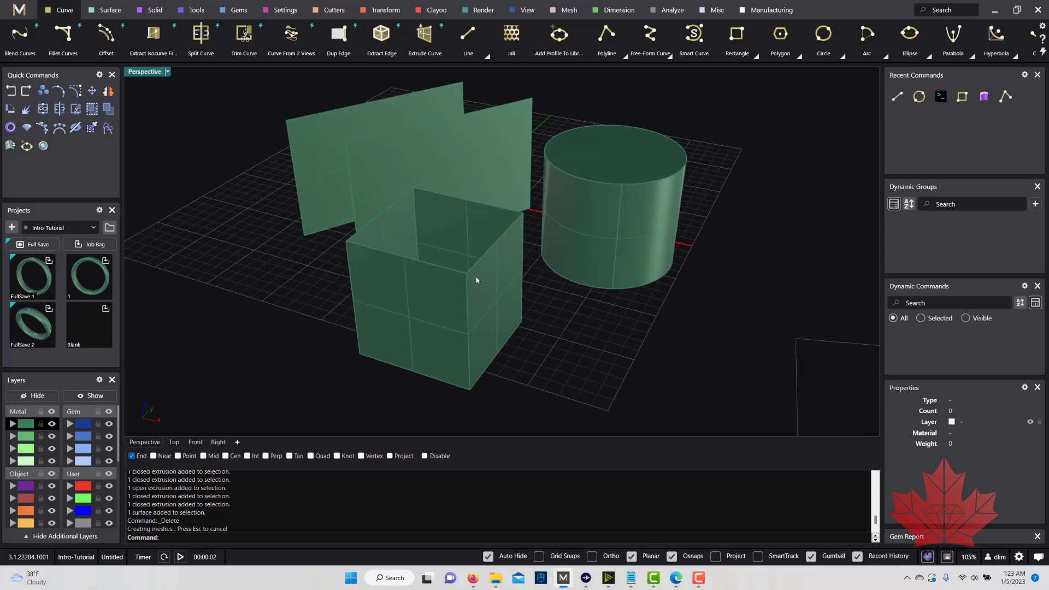
Step: Check the topless box's properties and examine its hollow interior from above
click(477, 281)
click(550, 313)
right_drag(550, 313, 529, 271)
click(529, 271)
click(687, 264)
right_drag(556, 255, 481, 250)
scroll(448, 300, up, 3)
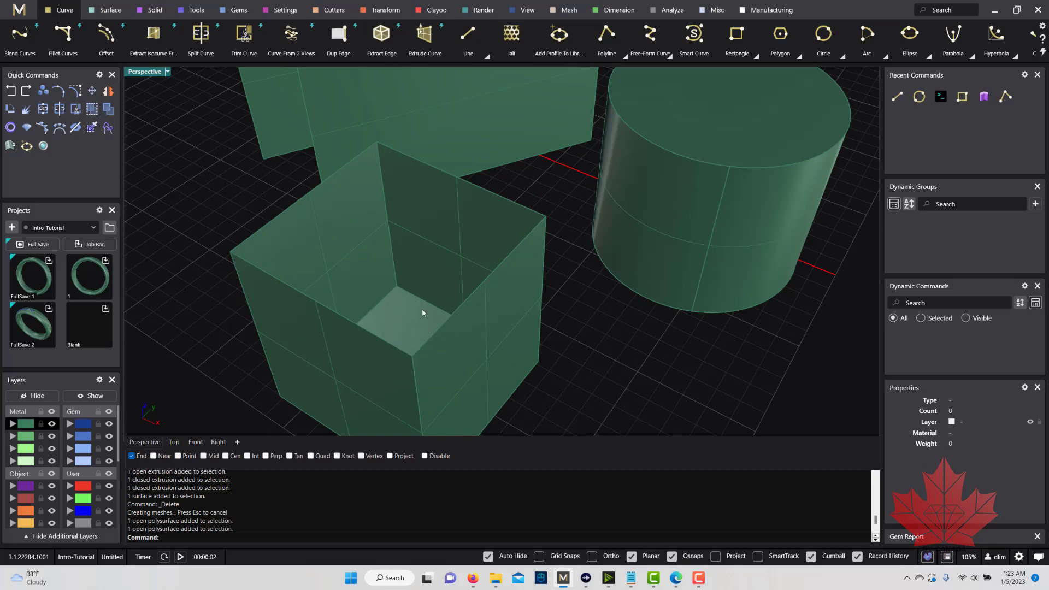
scroll(446, 281, down, 3)
right_drag(461, 262, 509, 290)
scroll(468, 265, down, 4)
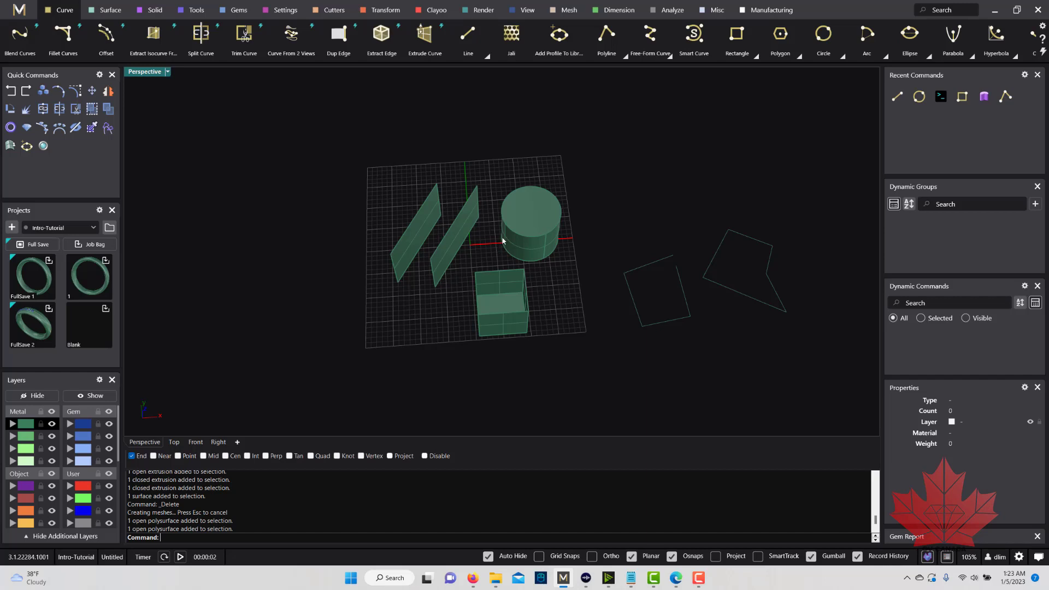
Step: Compare the solids with the two polylines and check the closed polyline's type in its properties
right_drag(573, 249, 566, 213)
scroll(746, 256, up, 2)
right_drag(747, 255, 752, 257)
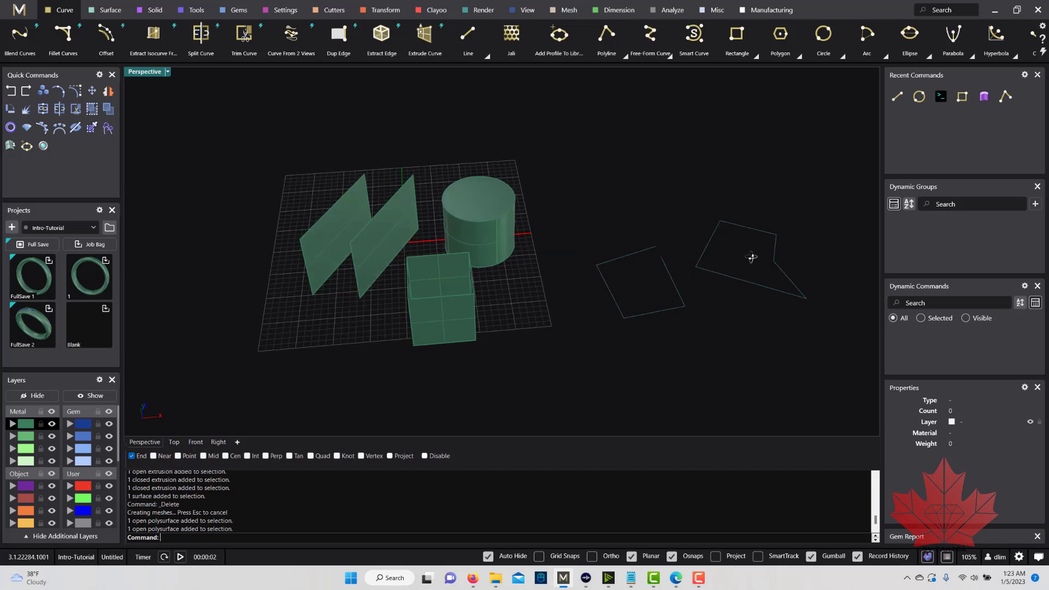
click(776, 245)
scroll(771, 299, up, 5)
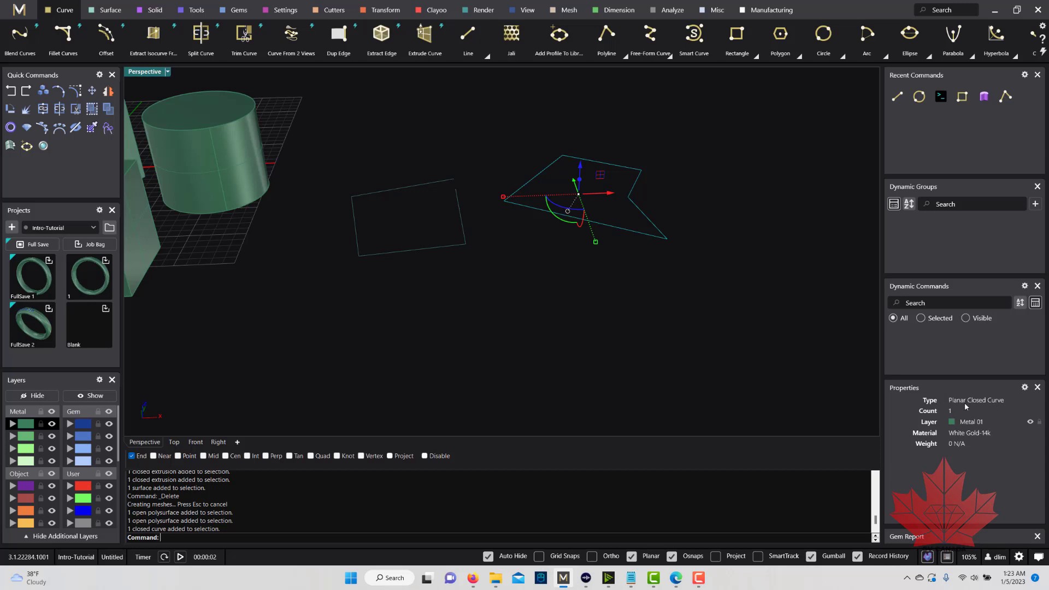
click(638, 312)
scroll(638, 312, down, 8)
right_drag(515, 285, 517, 271)
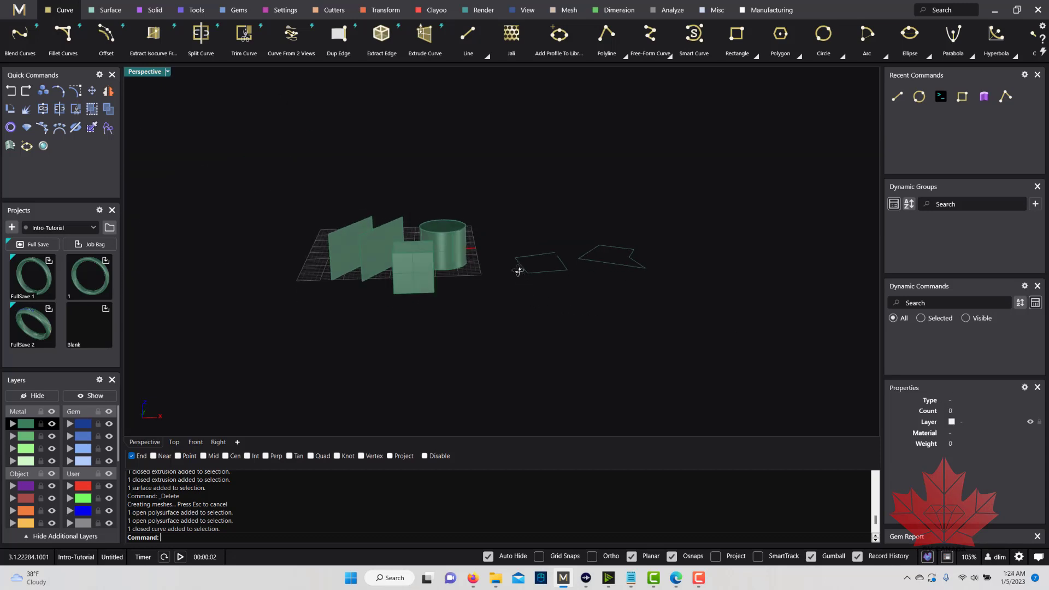
Step: Select all the curves, surfaces and solids in the scene and delete them
scroll(375, 259, up, 6)
right_drag(375, 262, 393, 269)
click(391, 267)
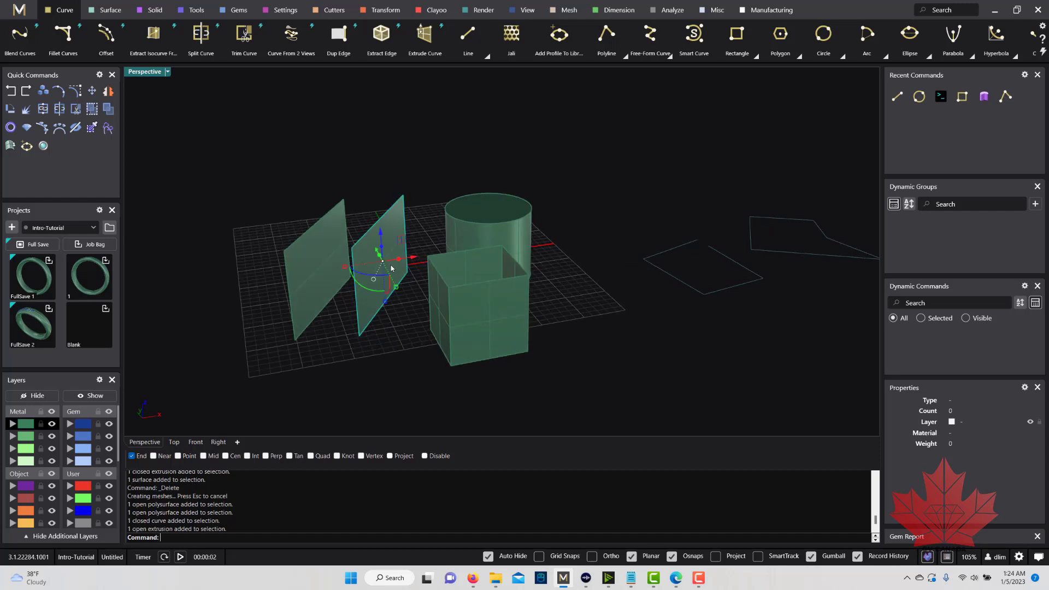
drag(234, 162, 769, 365)
key(Delete)
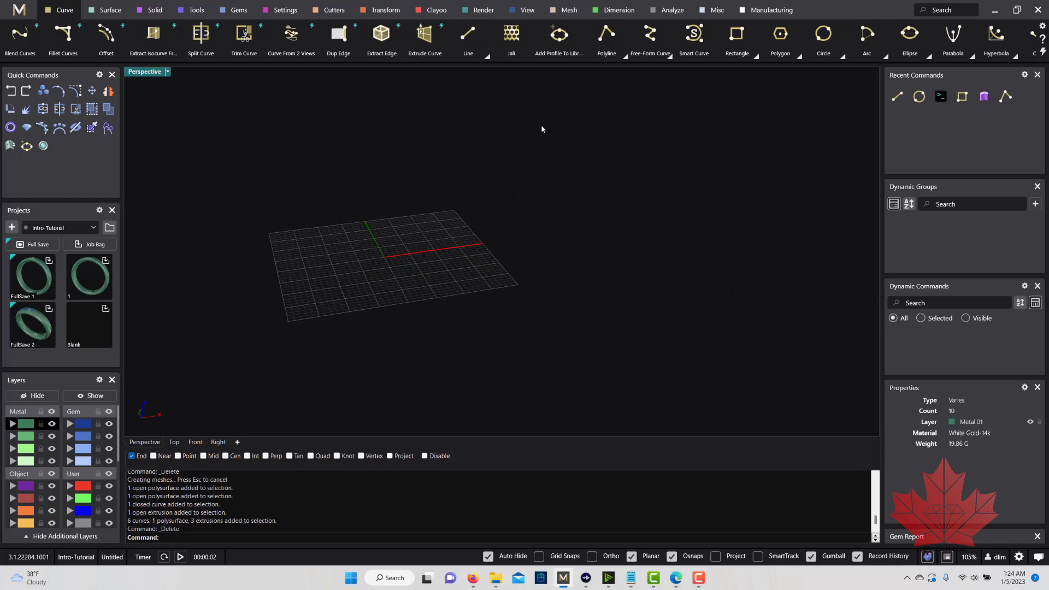
Step: Show all four viewports and start a free-form curve in the Top view with four points forming a C-shaped bend
double_click(148, 71)
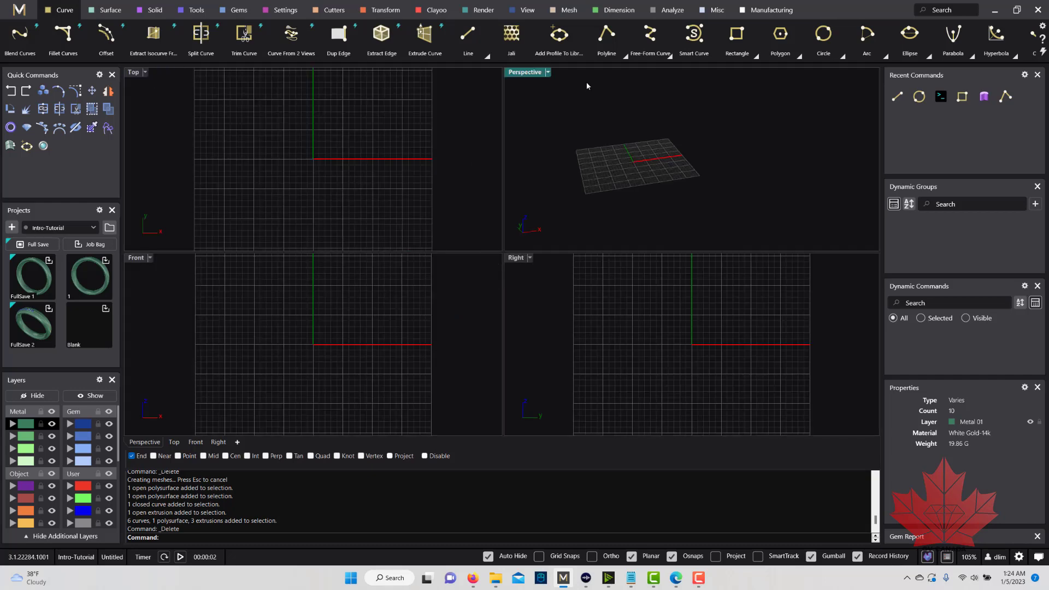
double_click(534, 74)
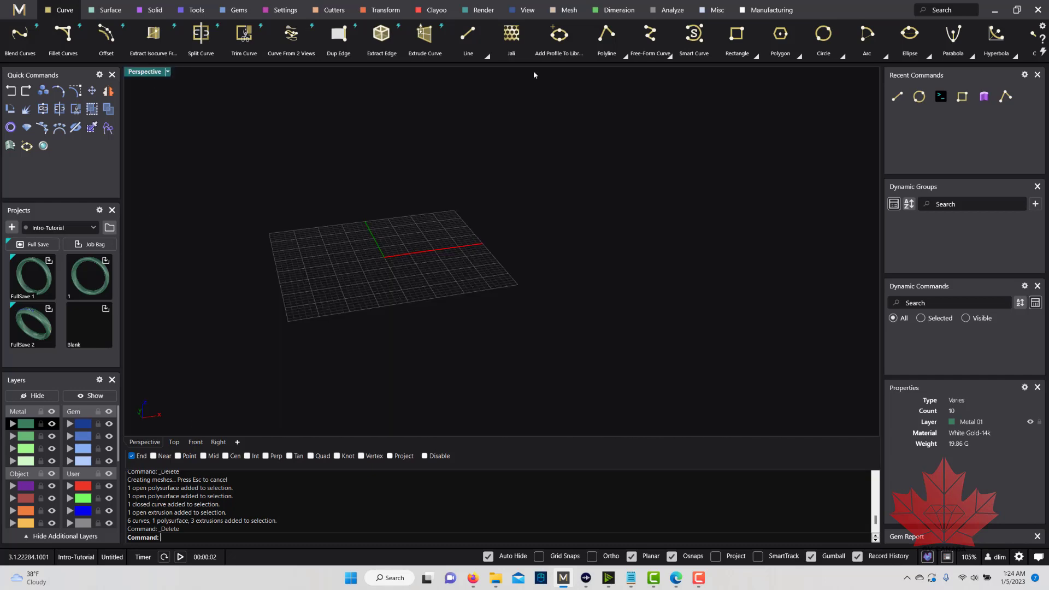
double_click(135, 72)
scroll(344, 159, down, 2)
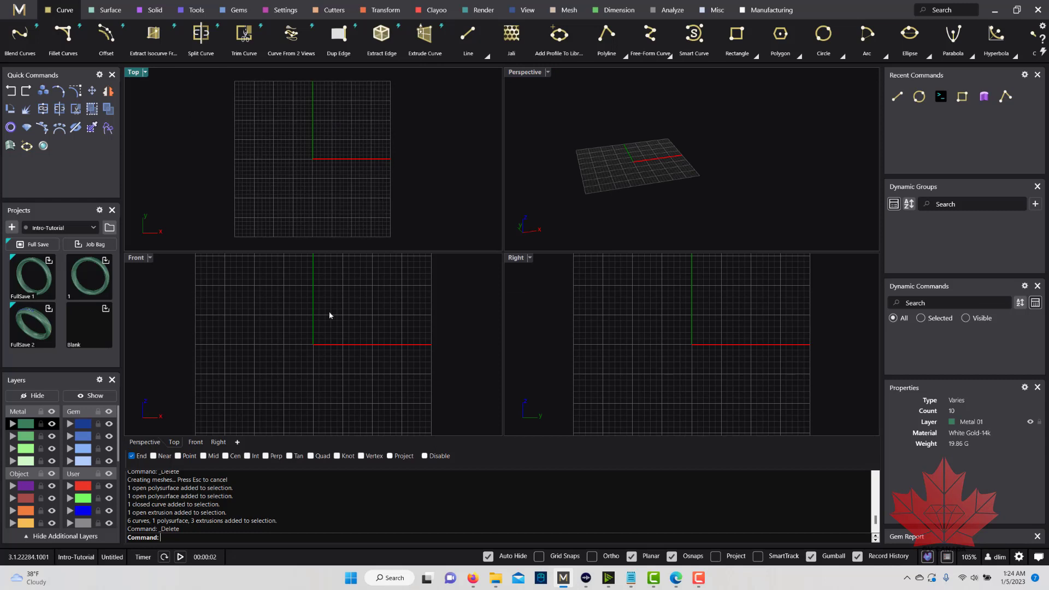
scroll(333, 313, down, 6)
mouse_move(325, 309)
right_down()
mouse_move(323, 318)
mouse_move(319, 298)
right_up()
scroll(324, 307, up, 2)
scroll(674, 335, down, 2)
click(648, 39)
click(333, 112)
click(300, 106)
click(286, 145)
click(298, 188)
Step: Continue the free-form curve in the Front view with five more points forming a hump and a flat tail, and finish it
scroll(361, 317, up, 2)
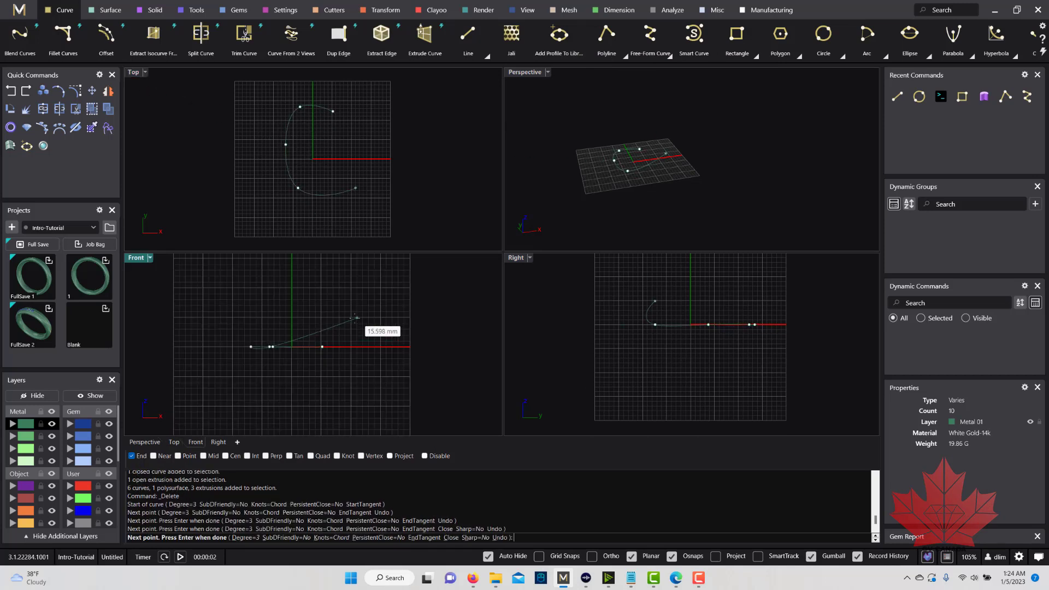
click(322, 317)
click(350, 298)
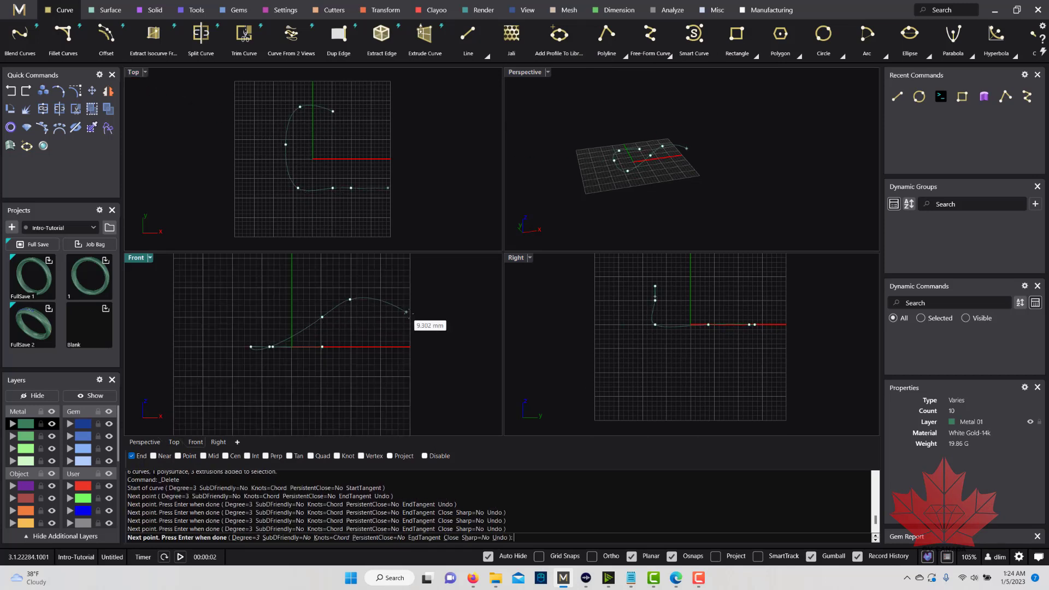
click(395, 329)
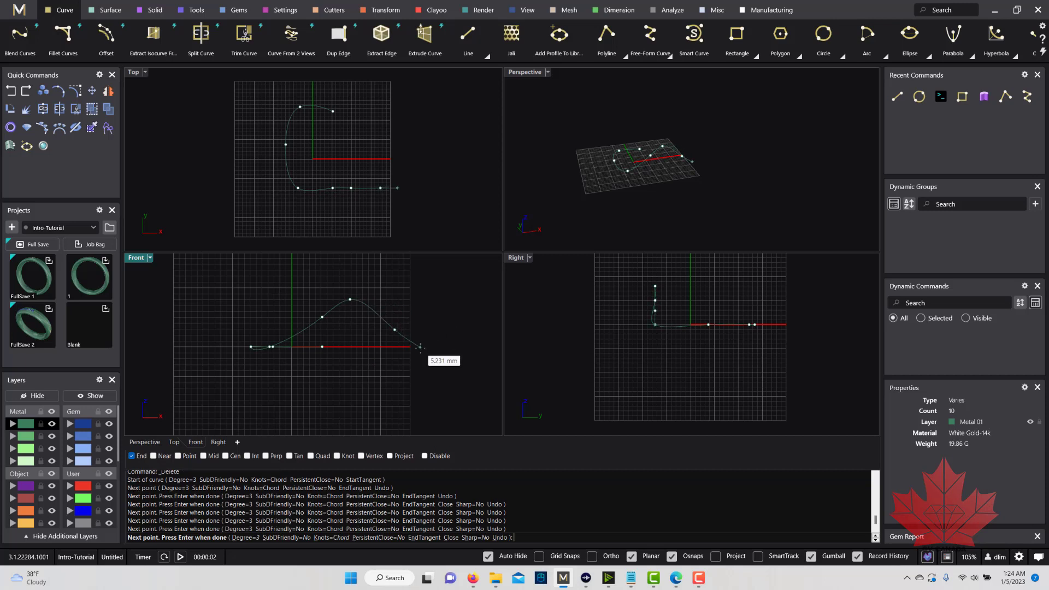
click(420, 348)
click(468, 347)
key(Return)
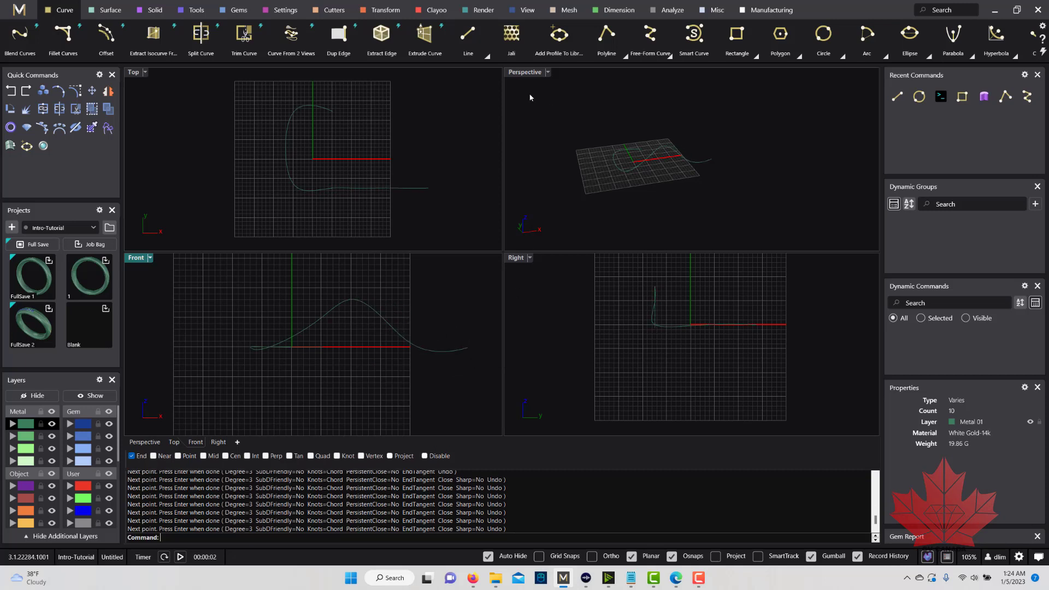
Step: Examine the three-dimensional shape of the free-form curve in an enlarged Perspective view
double_click(525, 76)
scroll(410, 280, up, 5)
right_drag(445, 232, 366, 190)
right_drag(530, 191, 322, 173)
Step: Draw a circle about 20.6 mm in diameter beside the free-form curve in the Top view
double_click(154, 75)
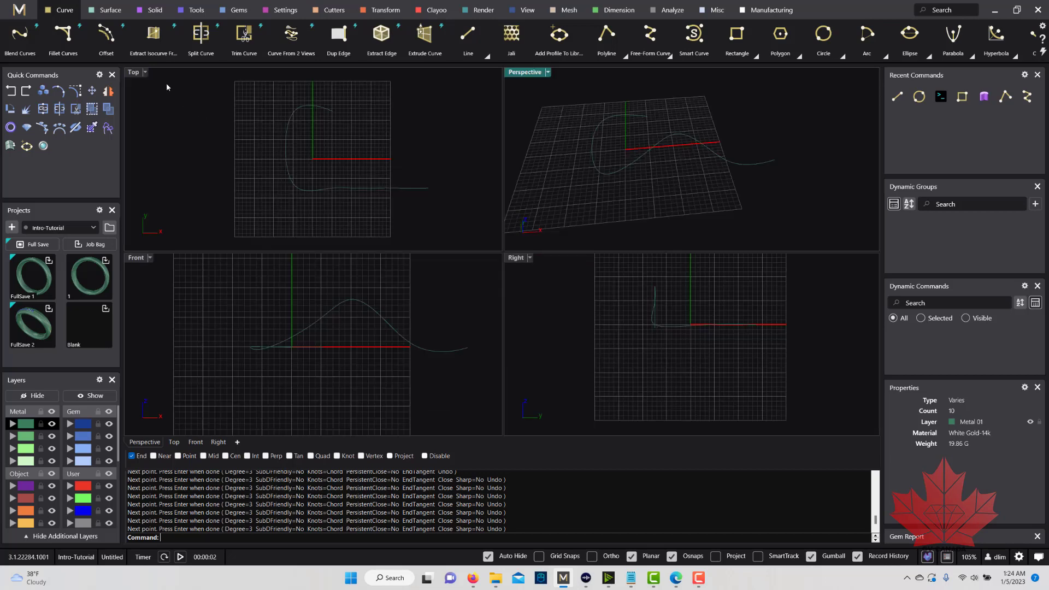
right_drag(405, 166, 337, 174)
click(823, 33)
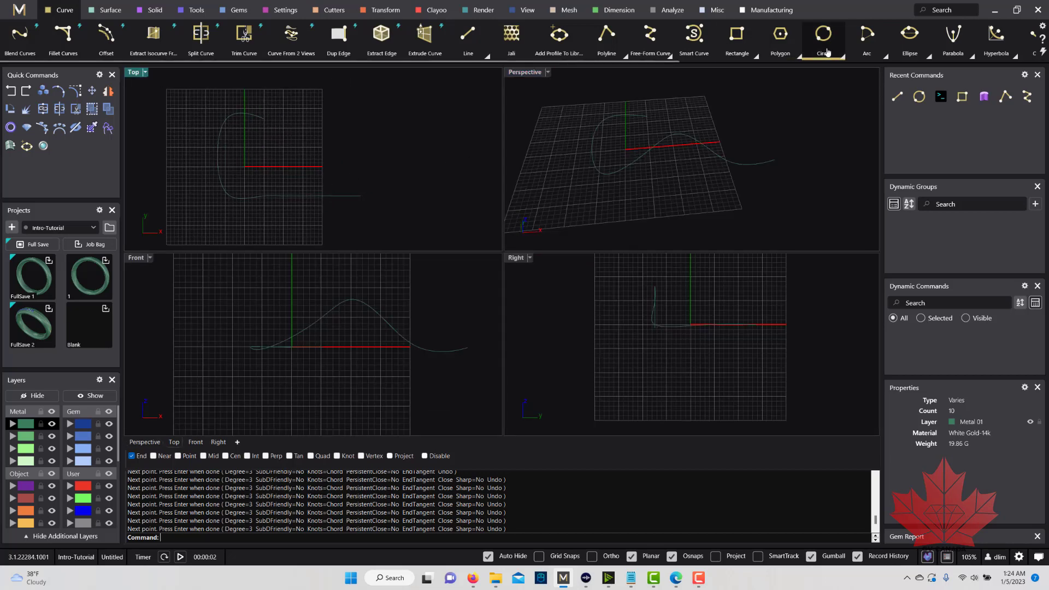
right_drag(380, 135, 342, 160)
click(333, 129)
click(373, 141)
click(373, 141)
scroll(349, 134, up, 2)
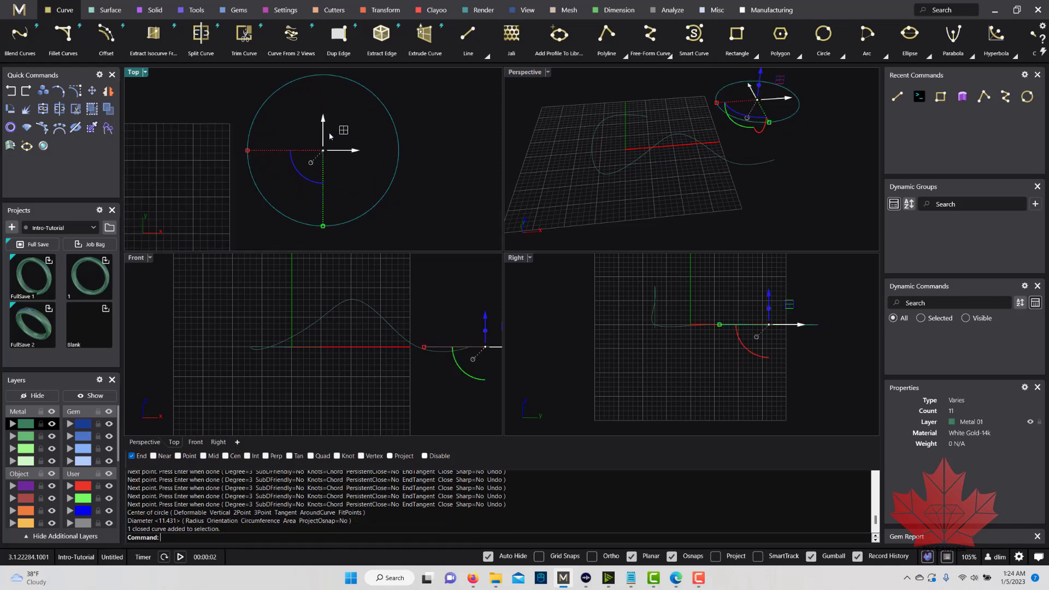
Step: Check the circle's type in its properties and inspect its flatness in the Front, Right and Top views
right_drag(451, 329, 309, 333)
key(Escape)
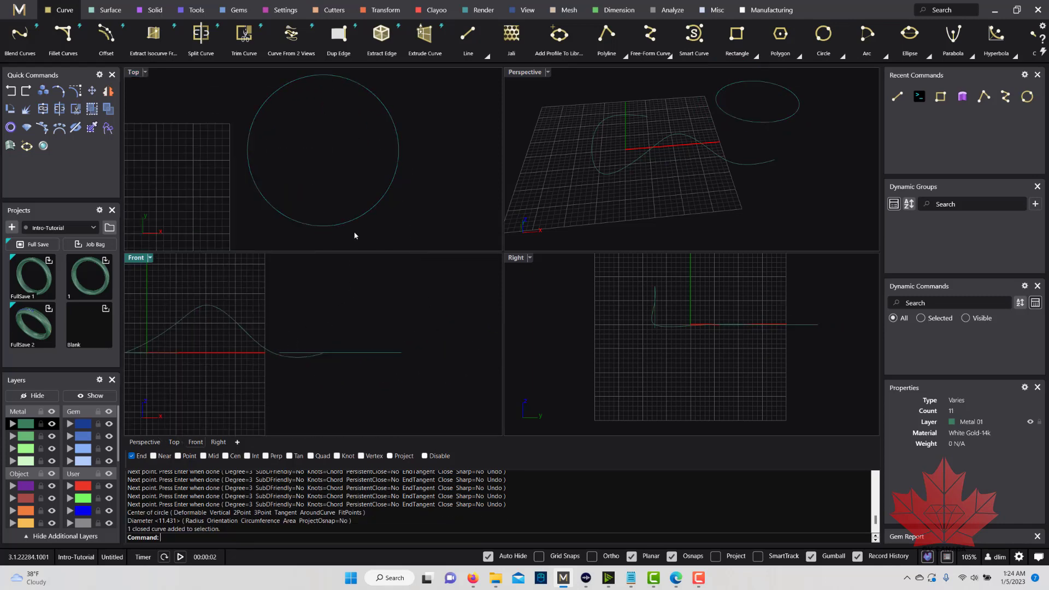
scroll(345, 355, up, 4)
click(361, 351)
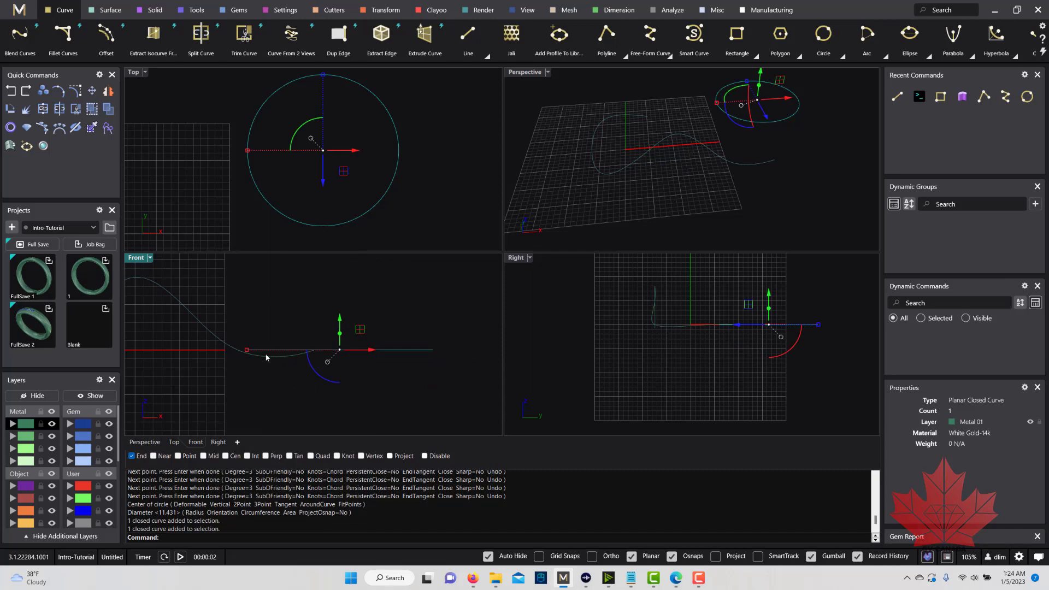
scroll(792, 323, up, 3)
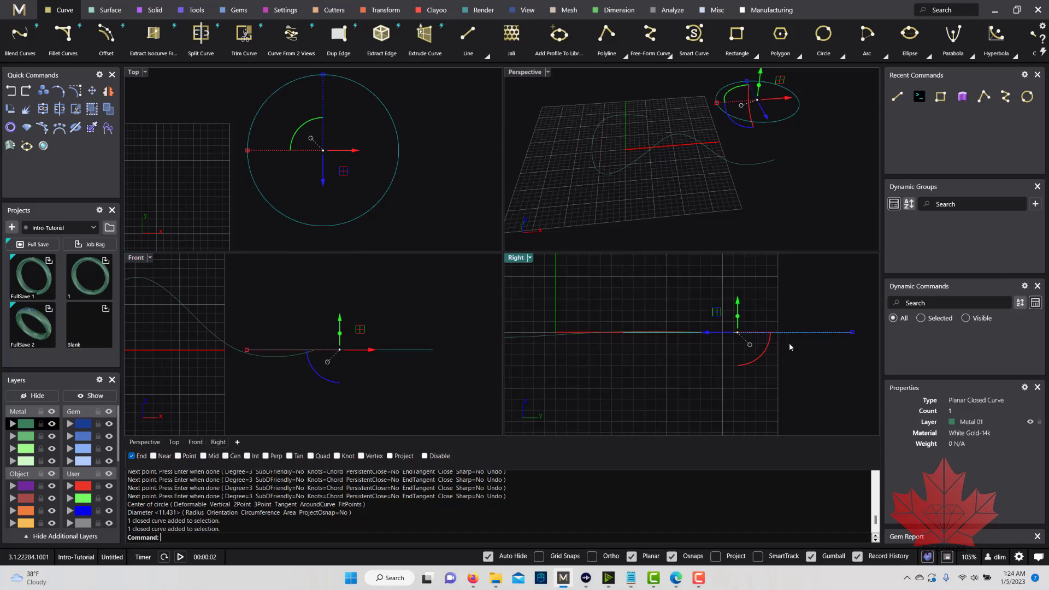
right_drag(340, 164, 328, 192)
key(Escape)
scroll(361, 132, down, 2)
click(361, 131)
key(Escape)
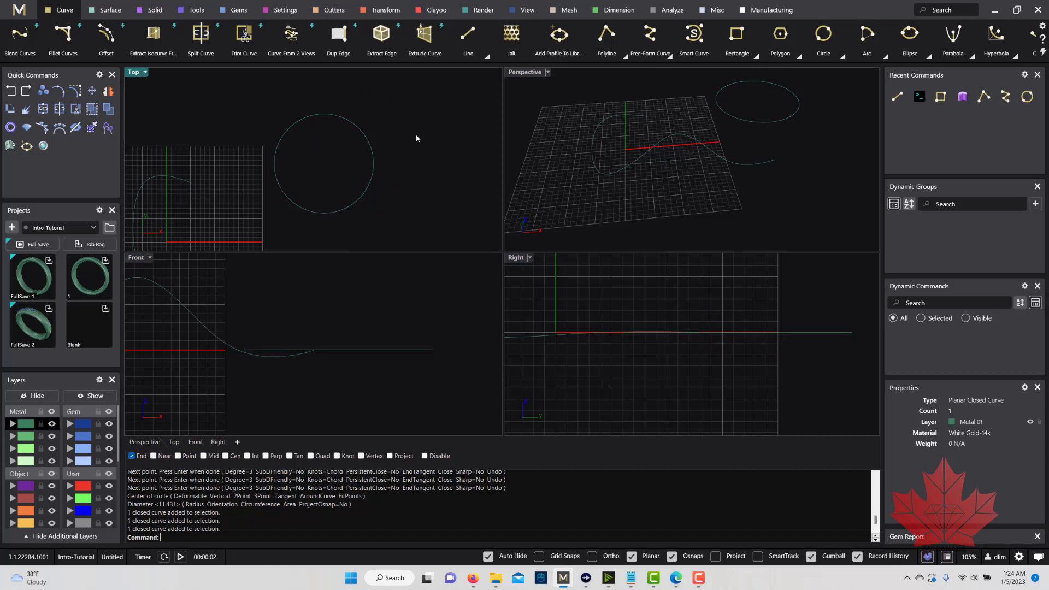
Step: Check the free-form curve's type in its properties and compare its shape with the circle in the Front and Perspective views
scroll(431, 156, down, 2)
scroll(401, 203, up, 3)
right_drag(398, 204, 385, 165)
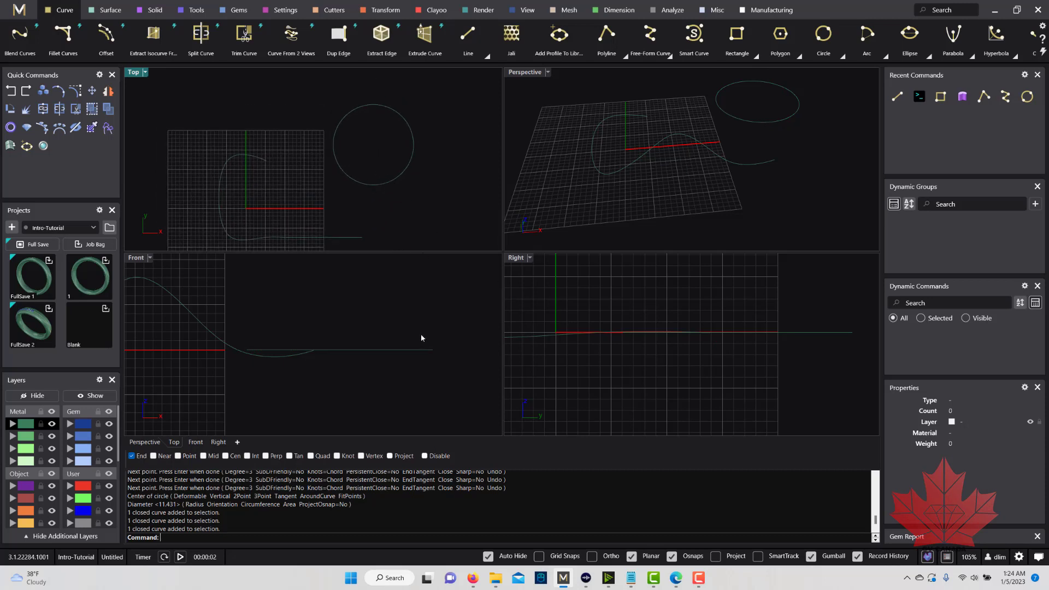
click(440, 313)
click(229, 233)
scroll(345, 305, up, 3)
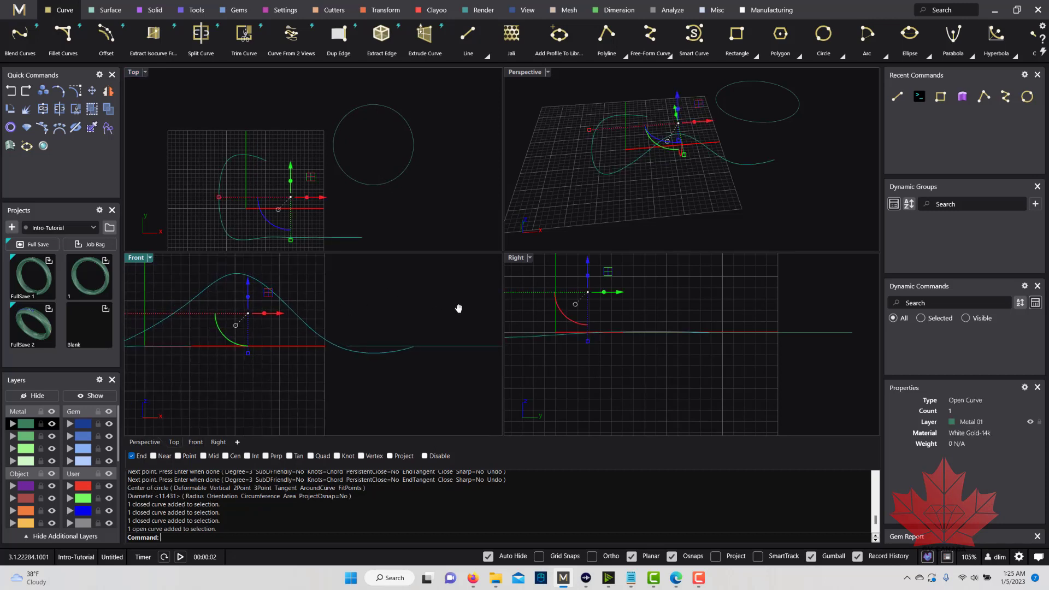
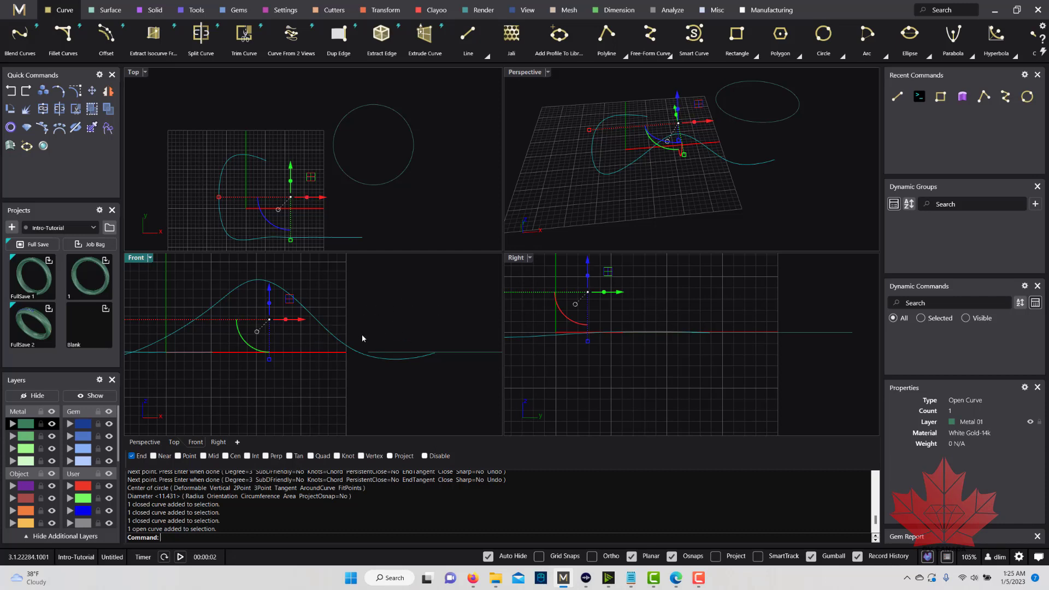
double_click(526, 72)
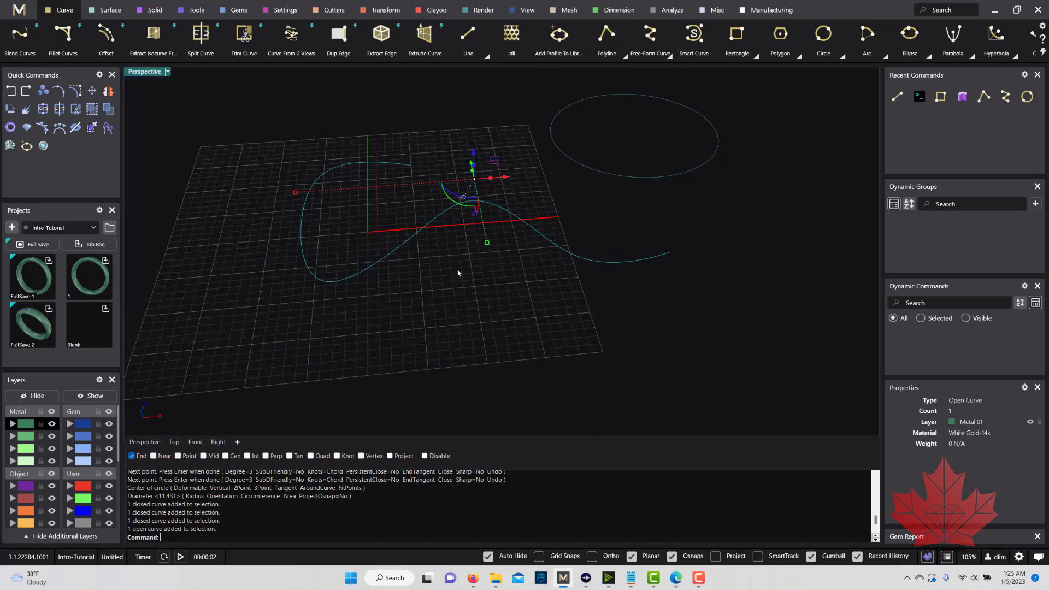
scroll(459, 272, down, 6)
right_drag(459, 271, 580, 266)
click(613, 176)
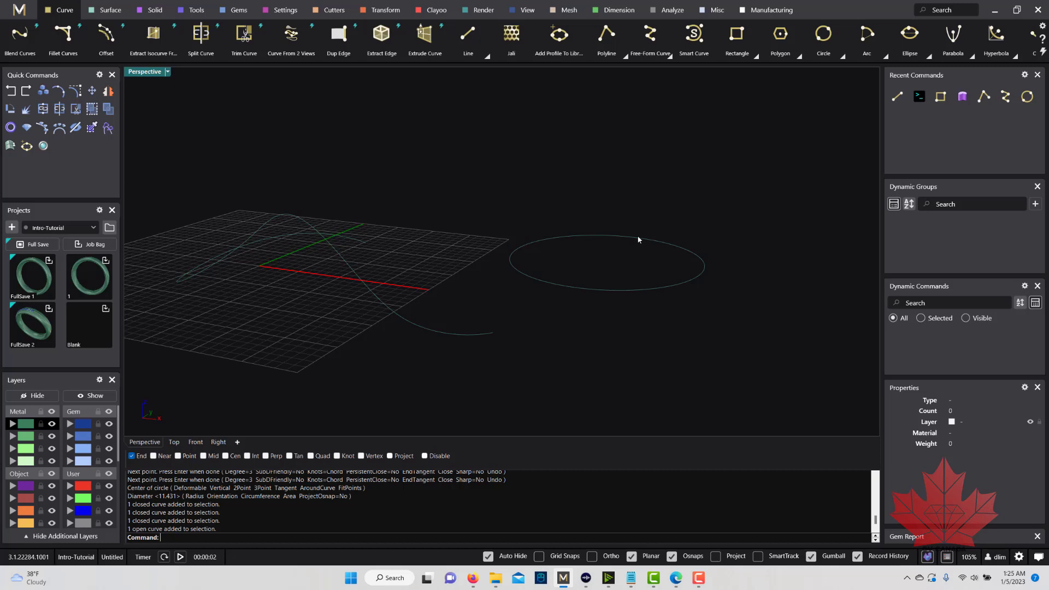
Step: Select both the free-form curve and the circle and delete them
drag(579, 209, 292, 415)
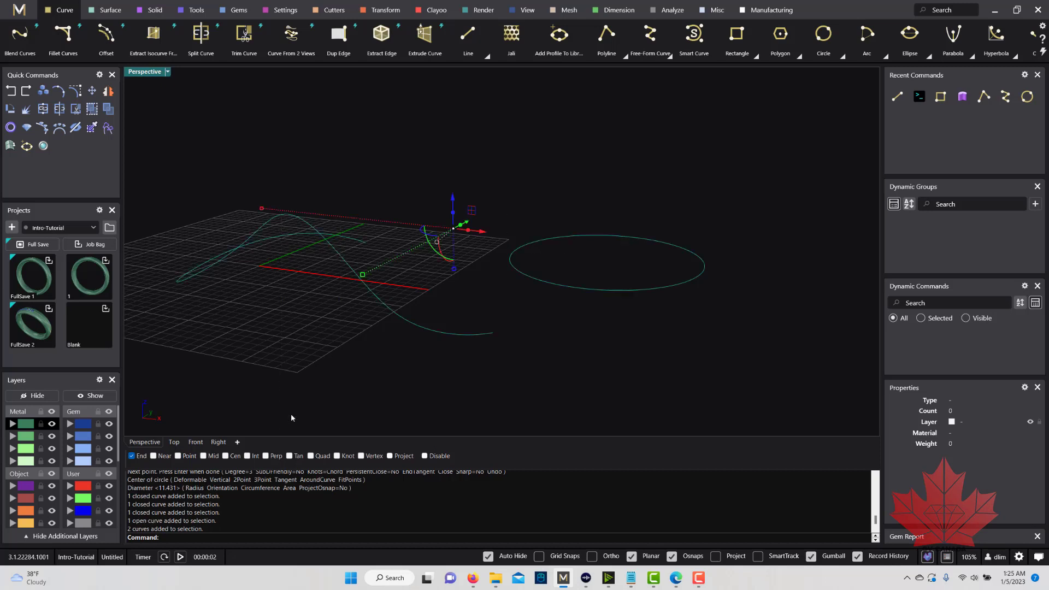
key(Delete)
scroll(419, 339, down, 3)
right_drag(480, 264, 416, 312)
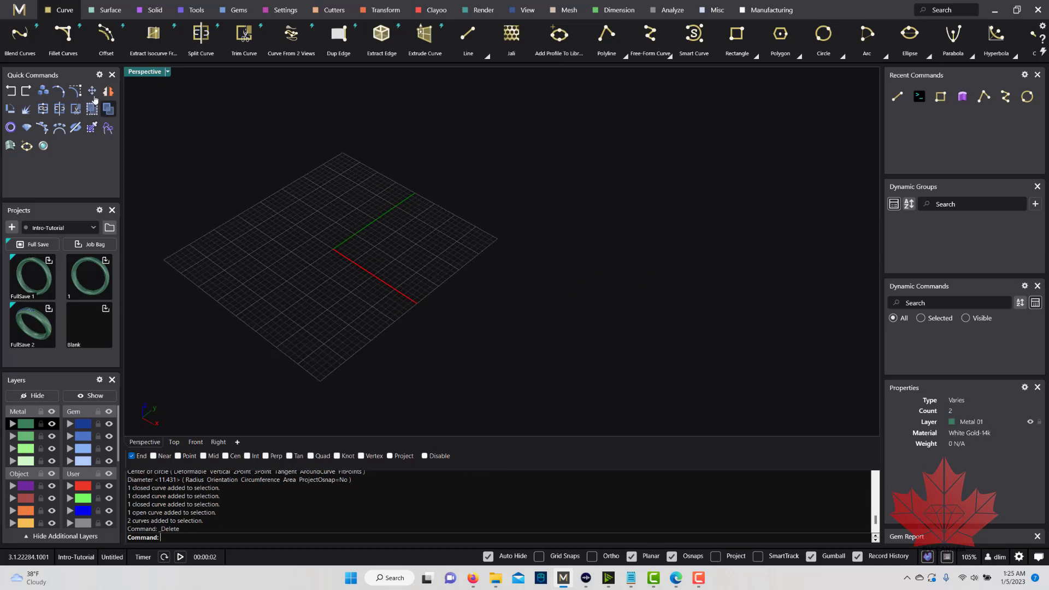
Step: Draw a new circle around the origin in the Top view
double_click(133, 74)
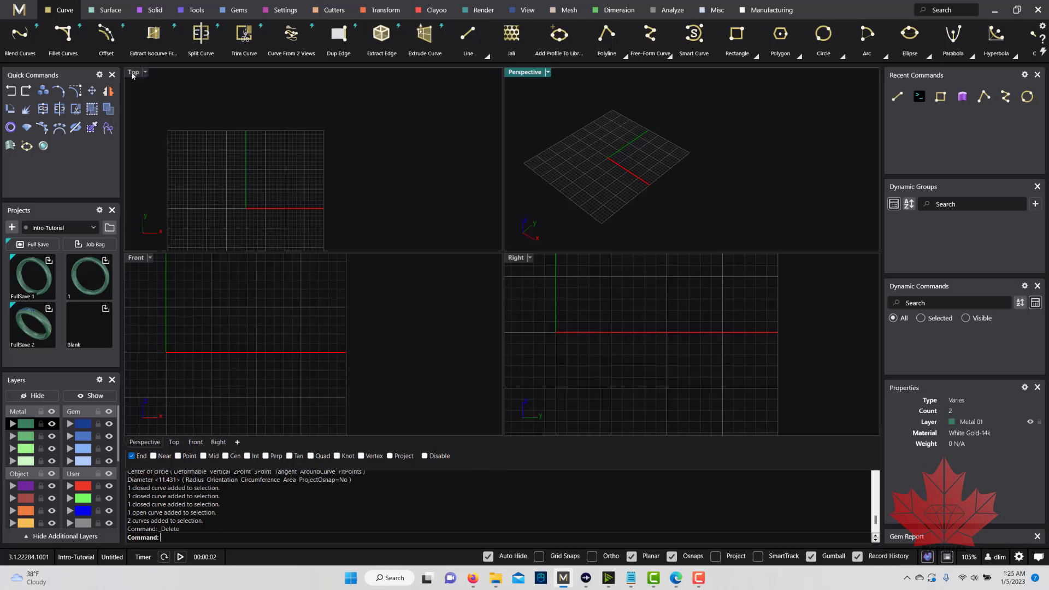
click(287, 183)
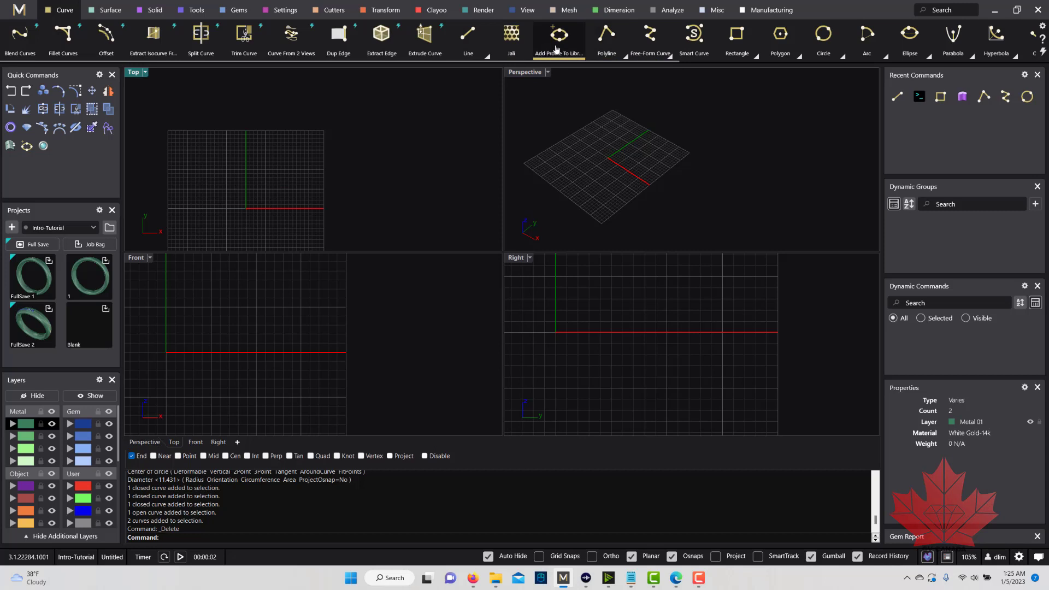
click(824, 34)
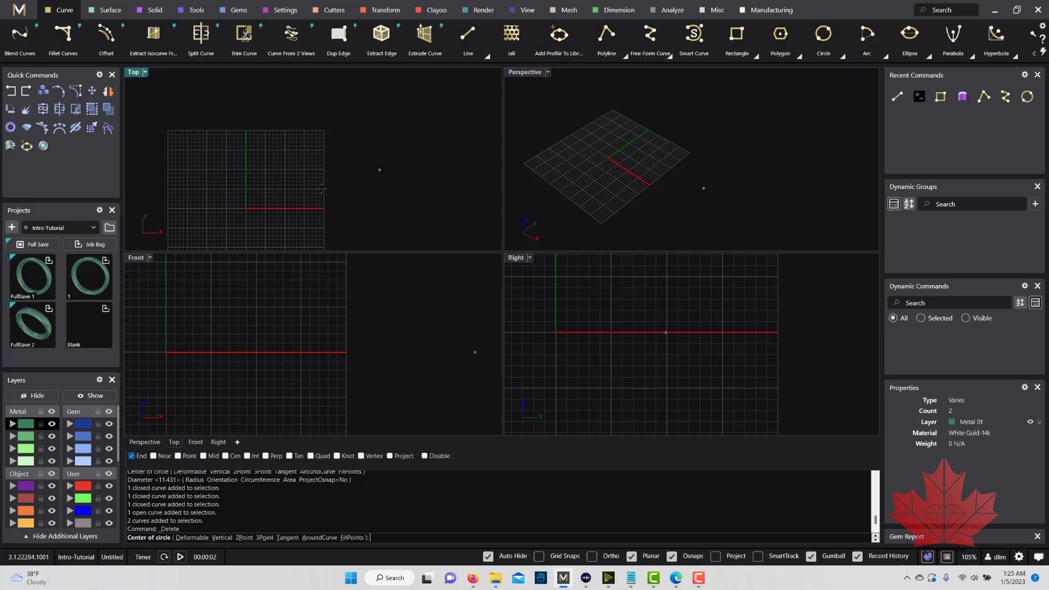
click(248, 209)
click(295, 208)
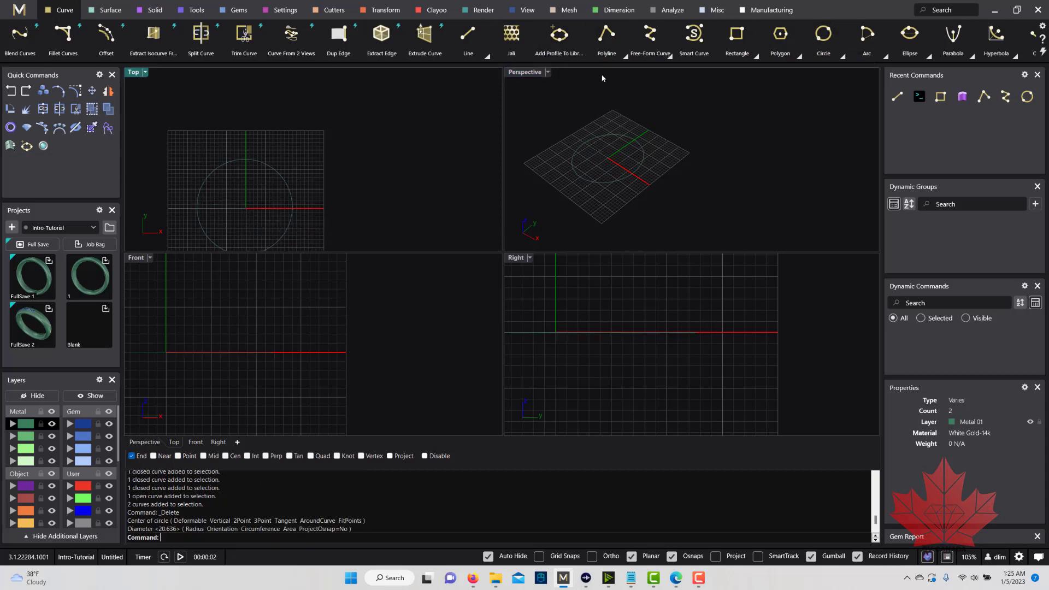
Step: Extrude the circle upward as an uncapped surface, with the BothSides and Solid options set to No
double_click(527, 76)
click(275, 278)
right_drag(275, 279, 241, 257)
scroll(241, 258, up, 6)
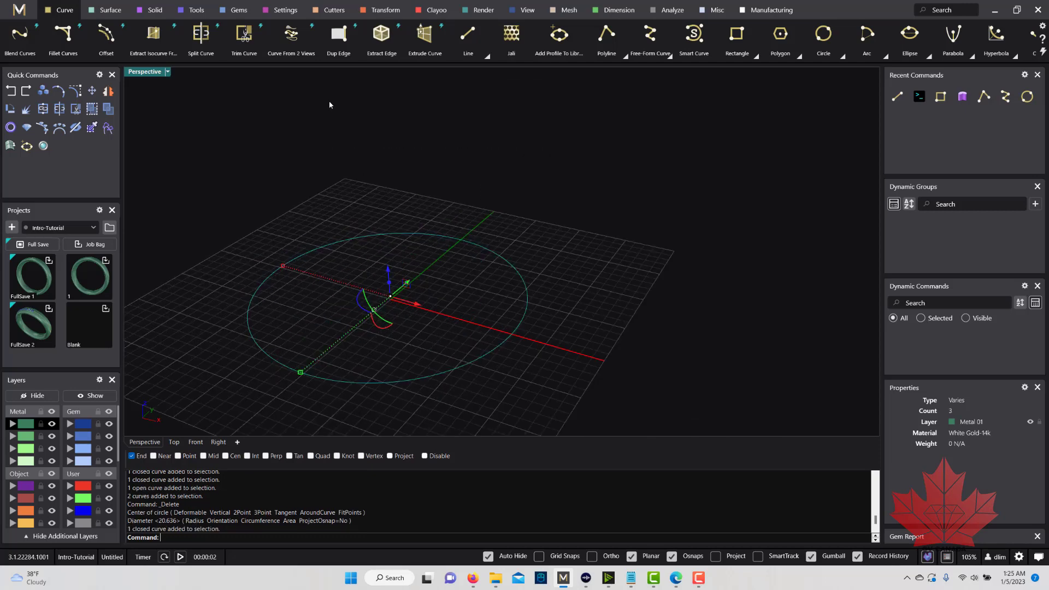
click(155, 11)
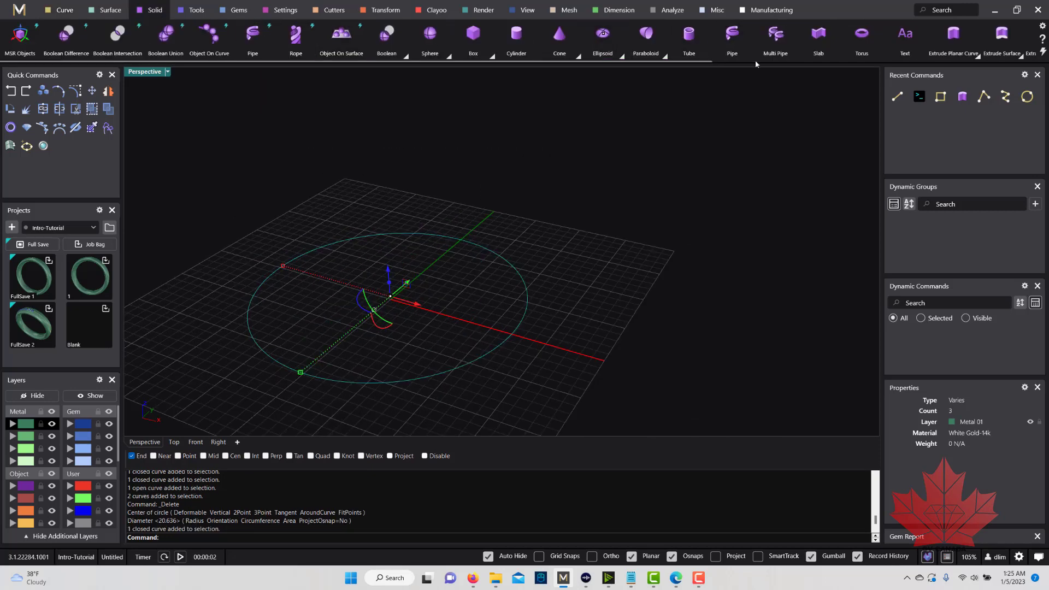
click(953, 36)
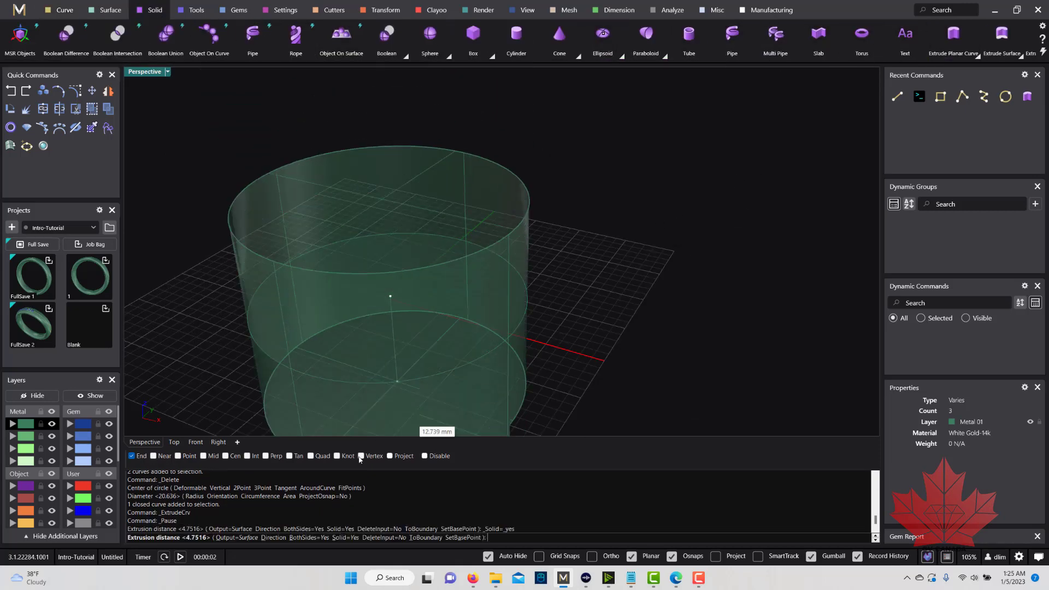
click(303, 538)
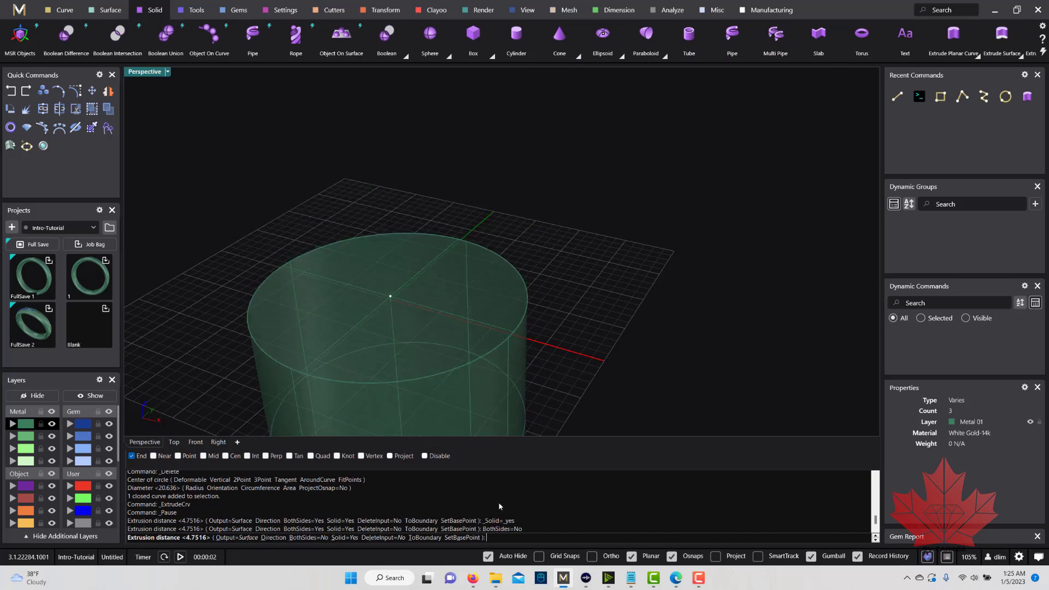
click(347, 538)
click(649, 228)
Step: Examine the extruded cylindrical surface and its open ends from above, from the side and from below
scroll(510, 252, down, 3)
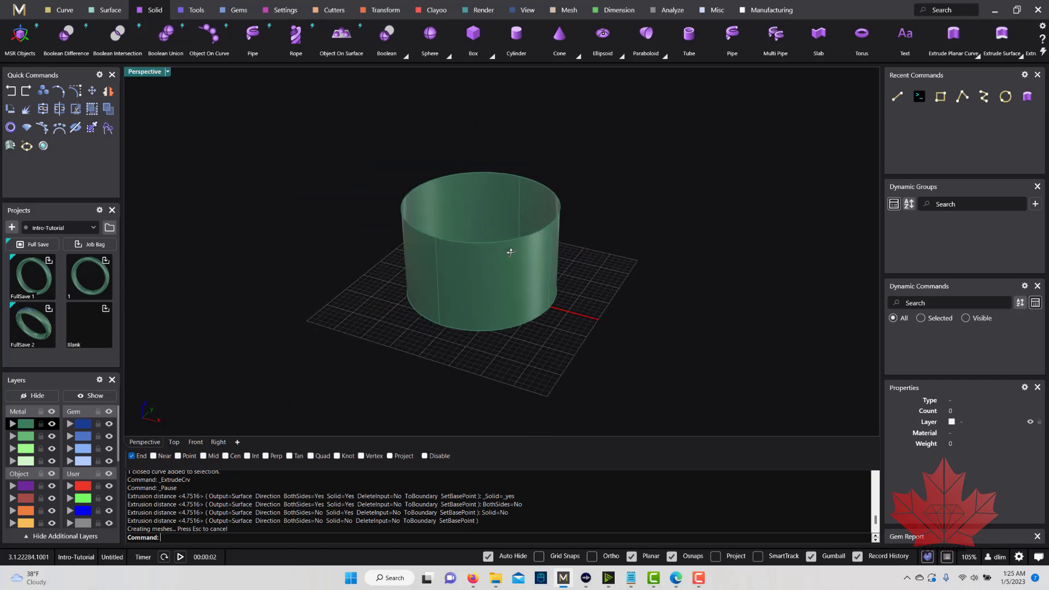
scroll(573, 282, up, 5)
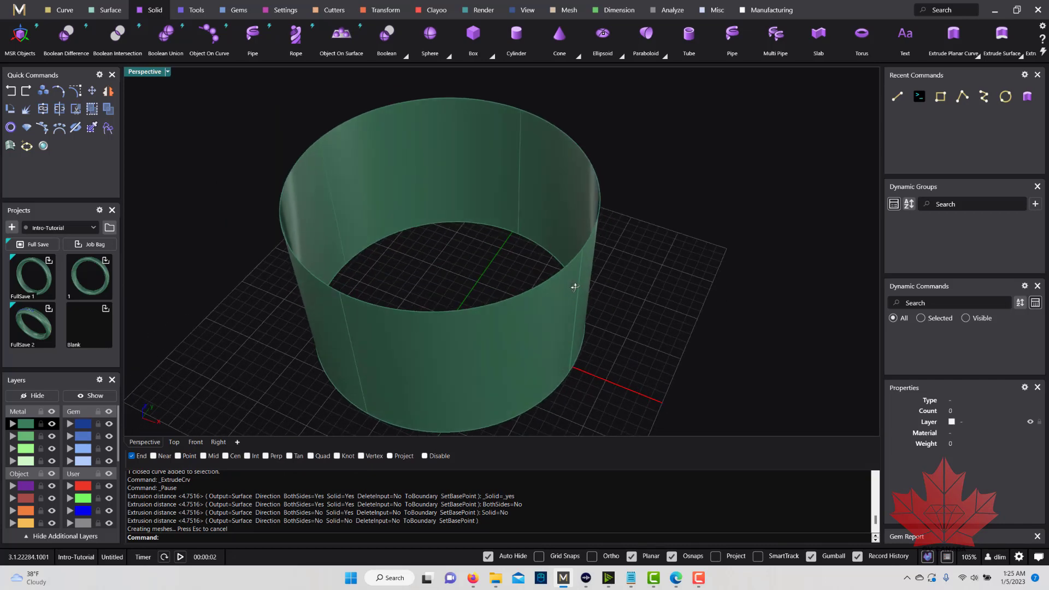
right_drag(575, 287, 551, 241)
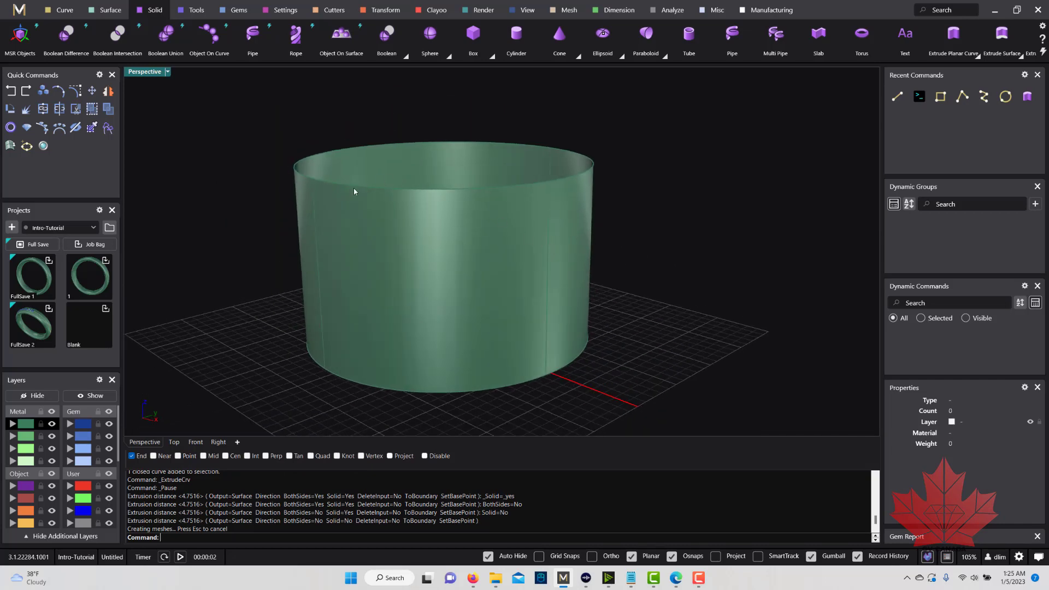
right_drag(354, 191, 586, 245)
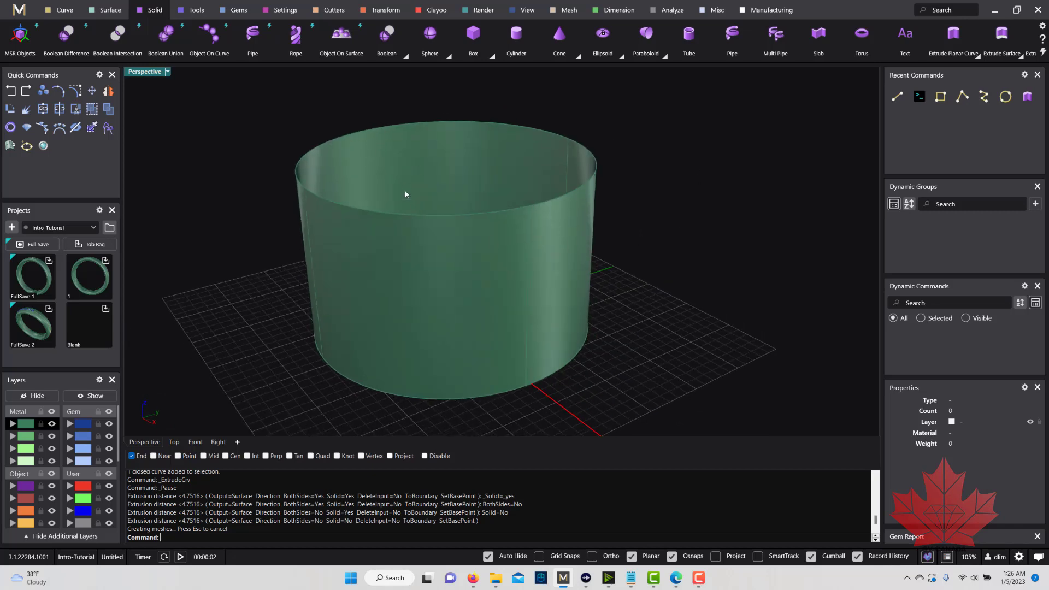
right_drag(513, 244, 422, 254)
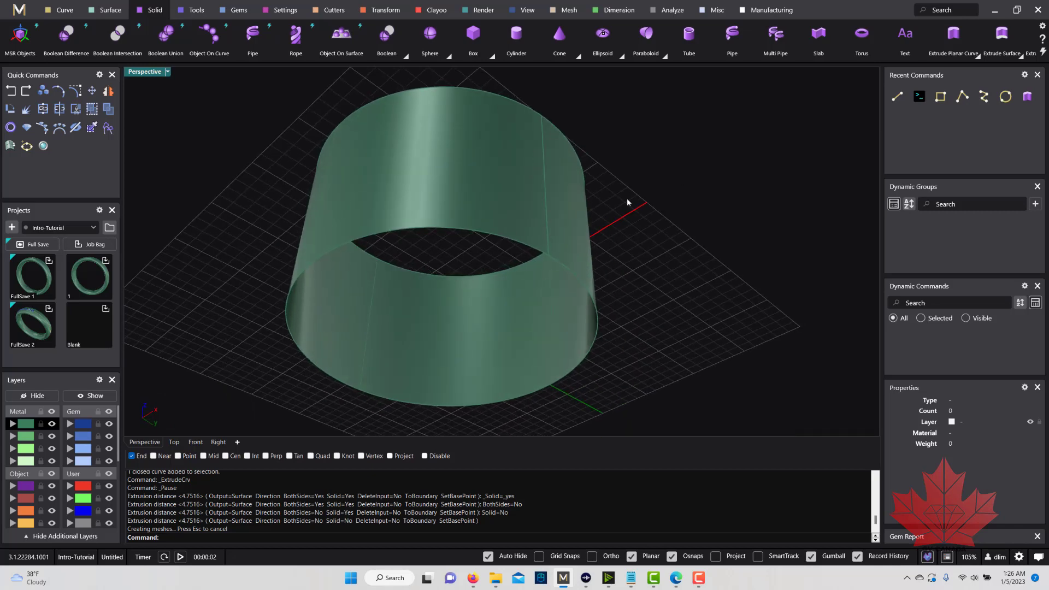
right_drag(627, 202, 504, 246)
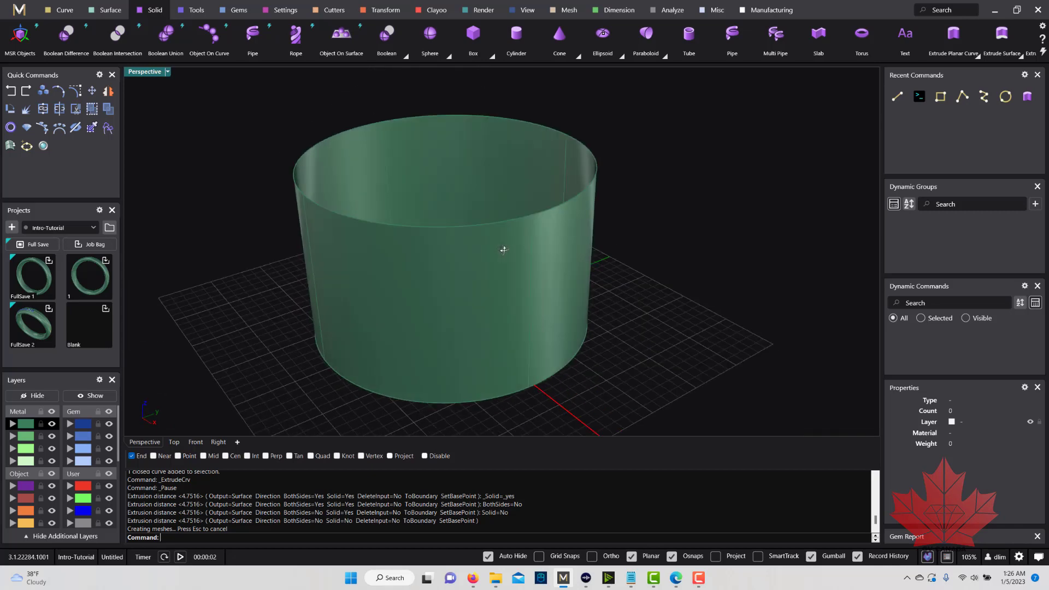
Step: Cap both planar open ends of the extruded cylinder with Cap Planar
double_click(143, 77)
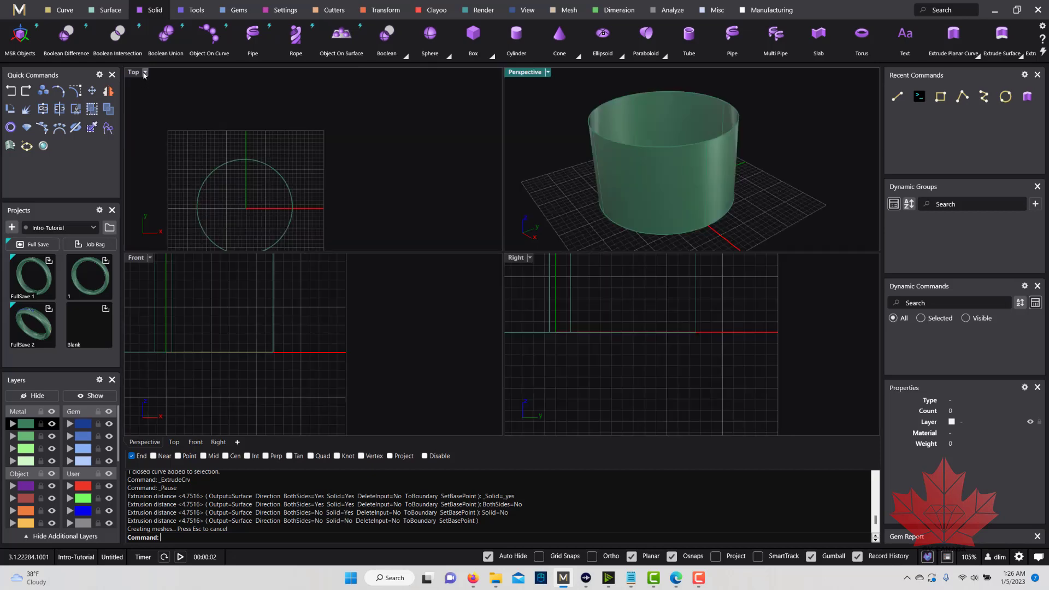
scroll(320, 138, up, 4)
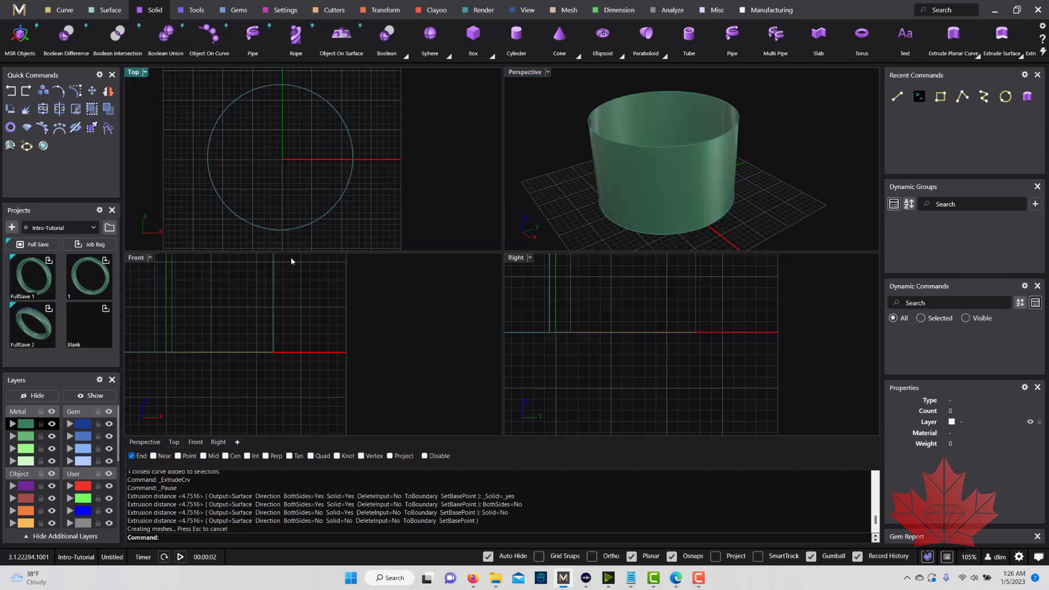
scroll(296, 310, up, 5)
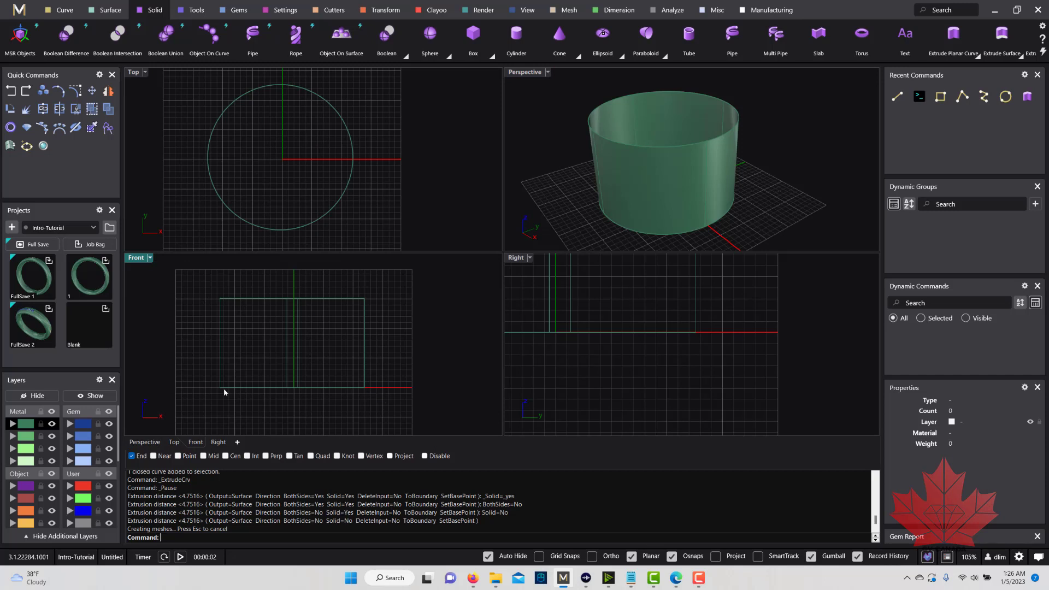
scroll(710, 363, up, 5)
click(721, 320)
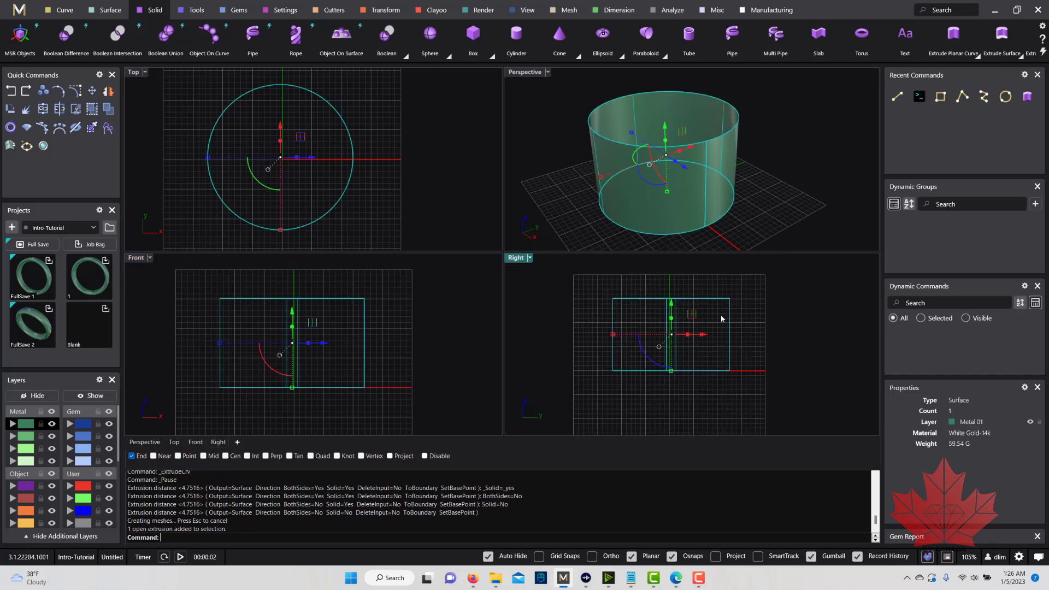
double_click(526, 76)
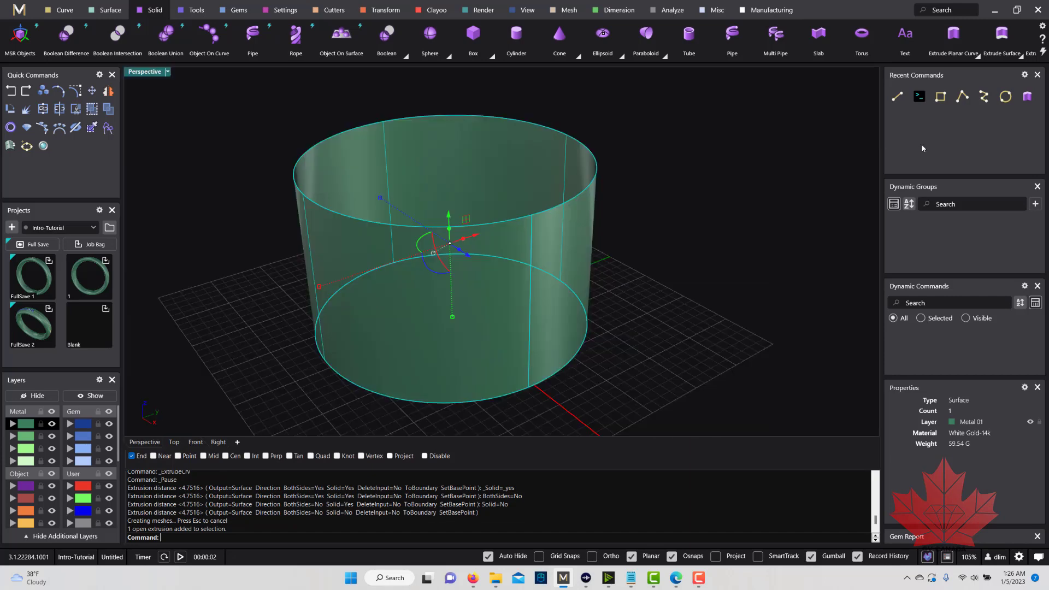
scroll(857, 47, down, 6)
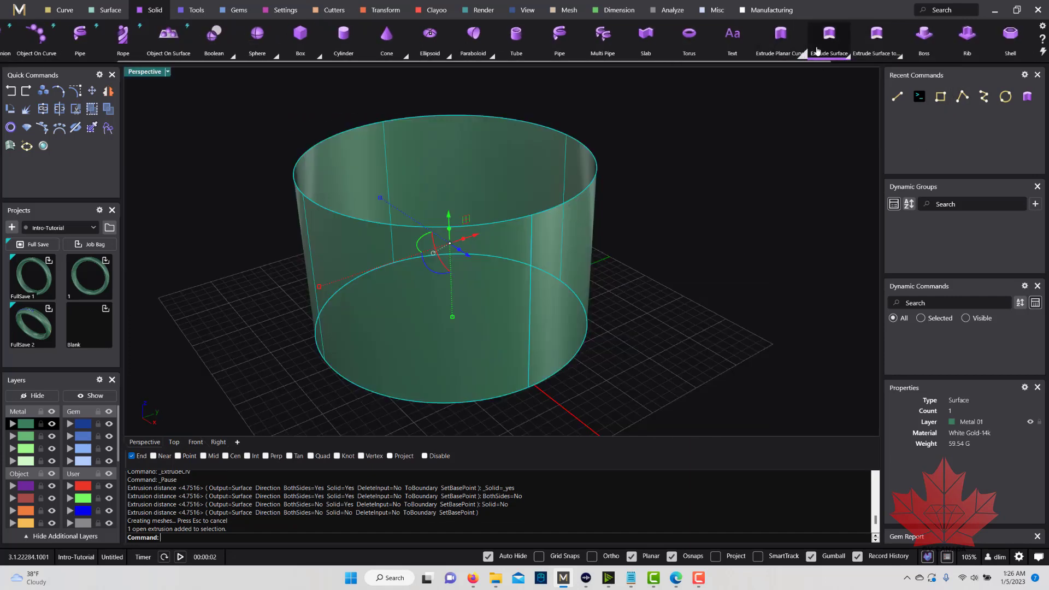
click(924, 35)
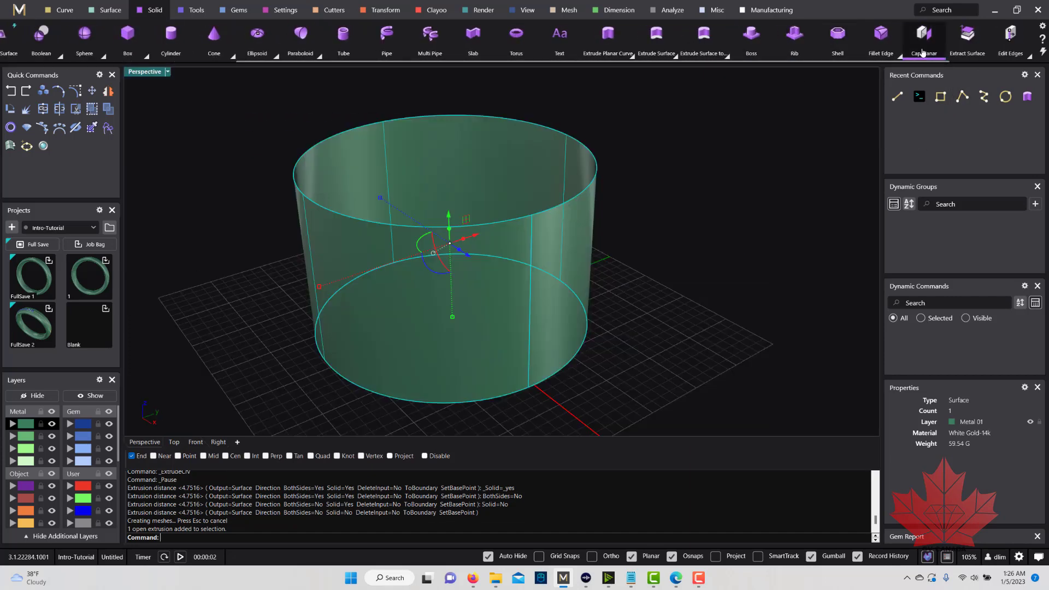
click(685, 190)
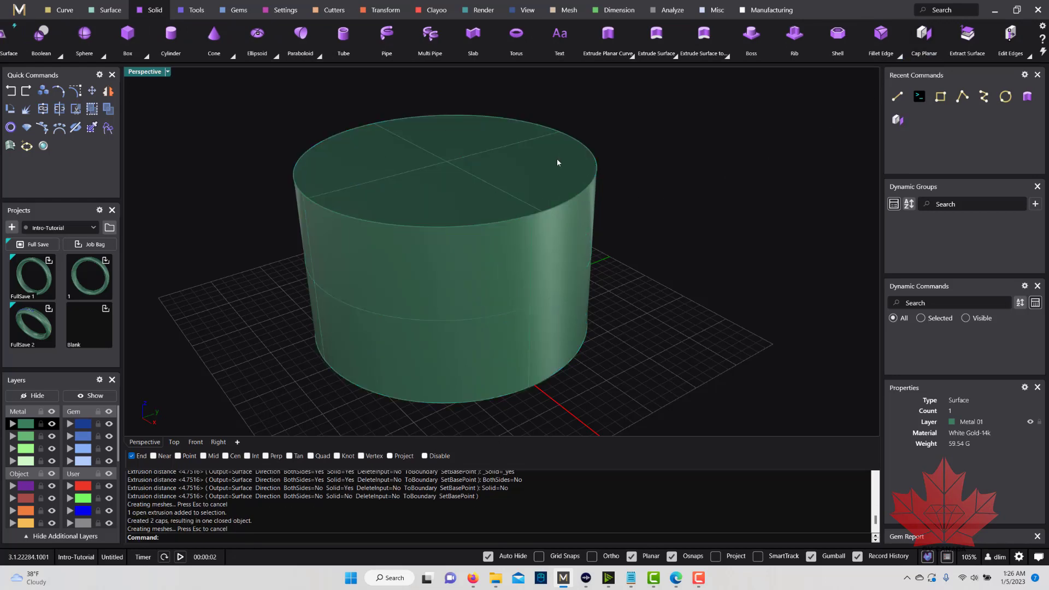
Step: Undo the planar capping of the cylinder and keep the uncapped circle extrusion
right_drag(545, 263, 539, 218)
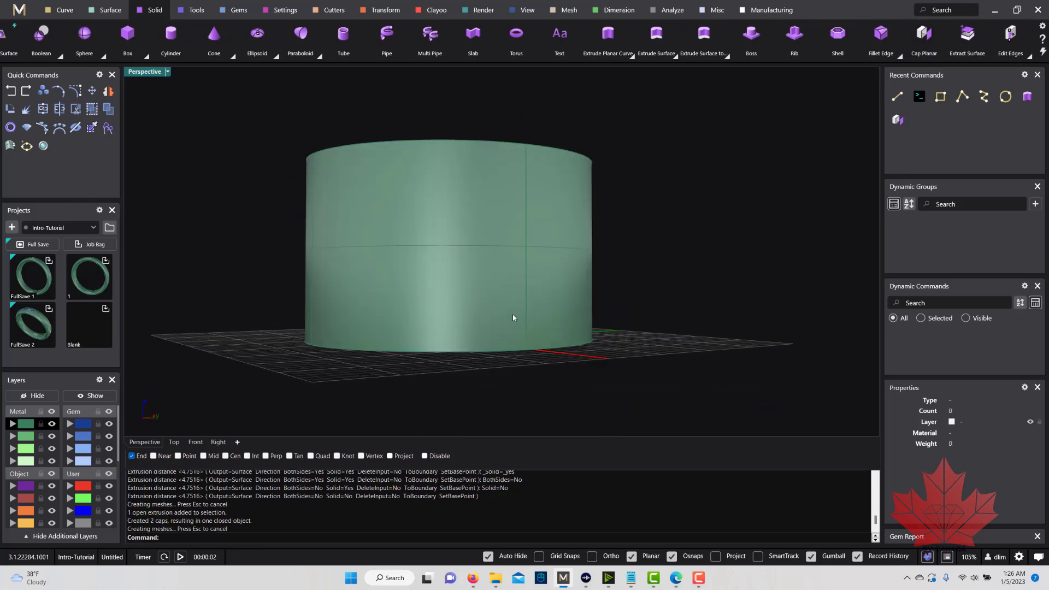
mouse_move(515, 317)
right_down()
mouse_move(517, 272)
mouse_move(510, 381)
mouse_move(499, 368)
mouse_move(515, 311)
right_up()
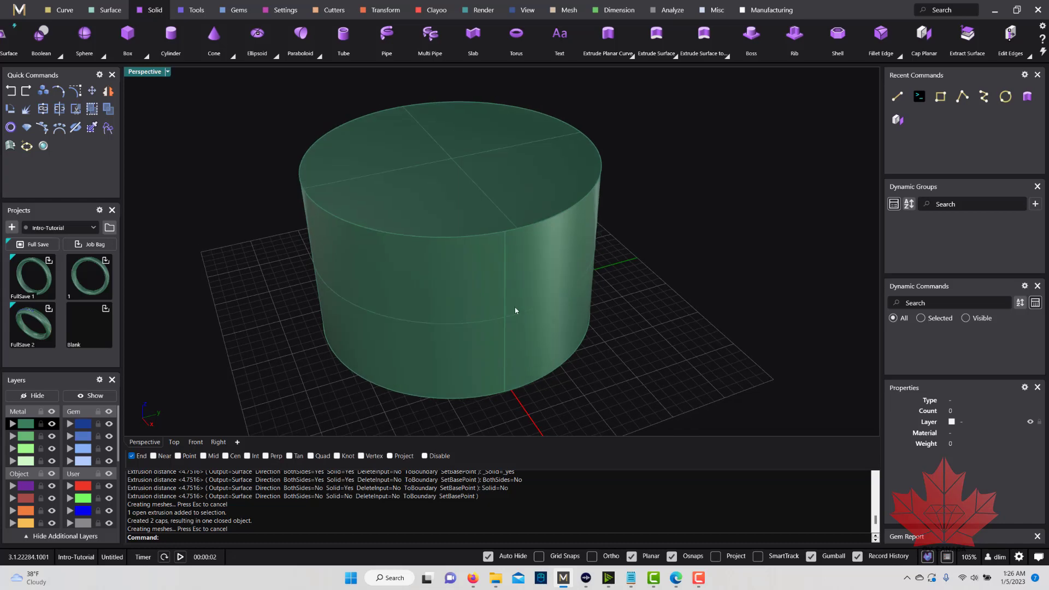
right_drag(511, 187, 510, 176)
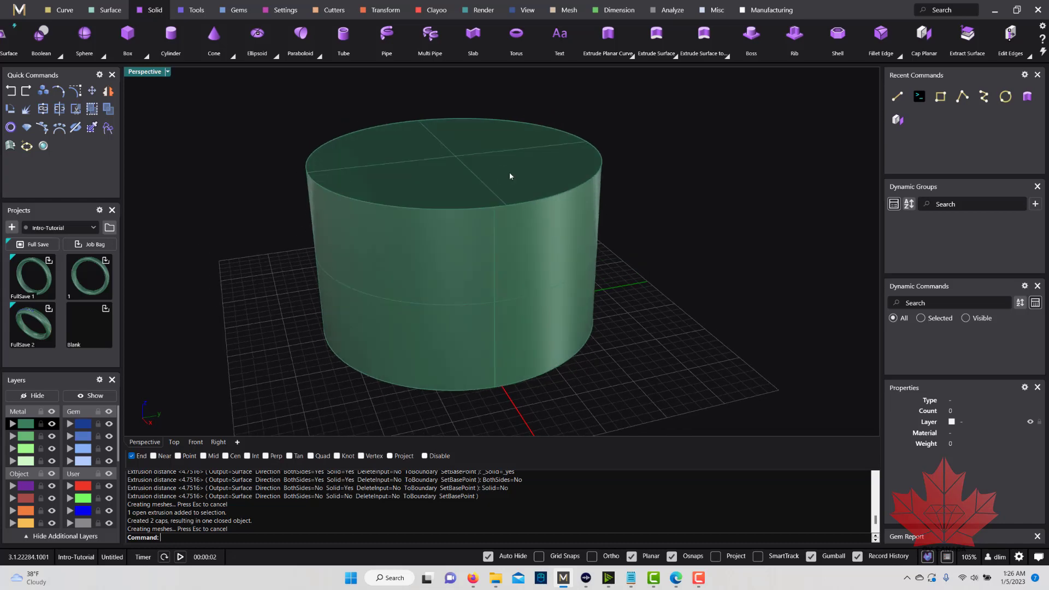
key(ctrl+z)
click(658, 178)
right_drag(604, 257, 580, 270)
right_drag(564, 203, 489, 220)
key(ctrl+z)
key(ctrl+z)
key(ctrl+y)
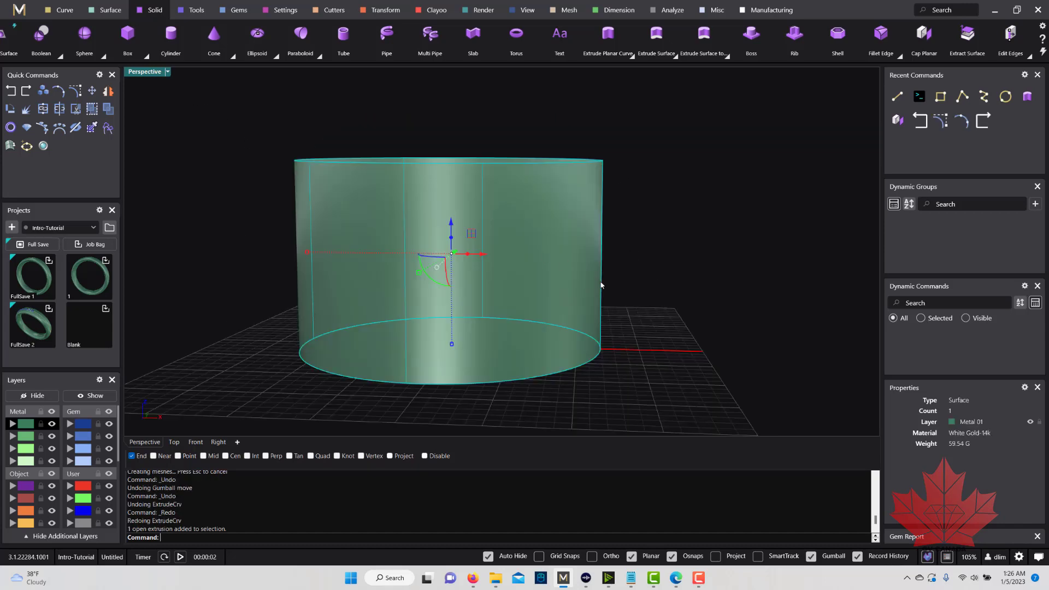
Step: Apply Cage Edit to the uncapped cylinder with a World bounding box, 4 points and degree 3 per direction, and a Global region
click(384, 10)
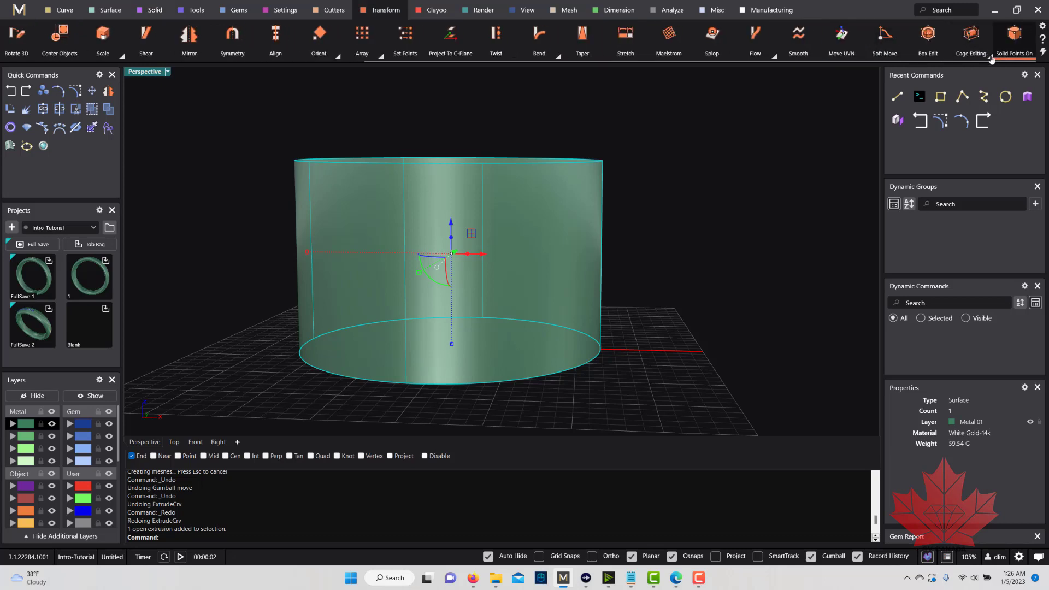
click(990, 55)
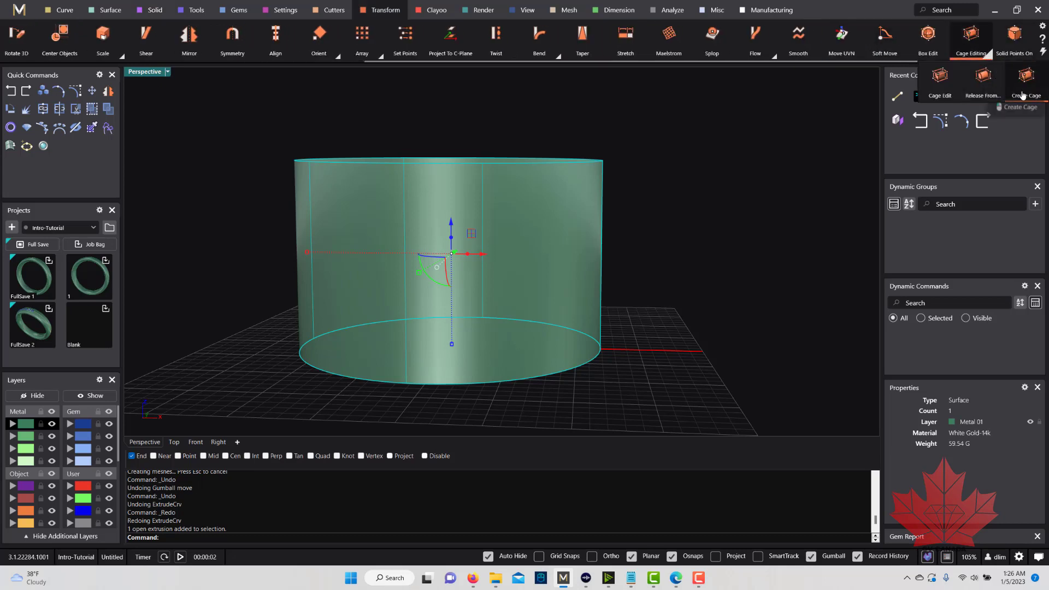
click(934, 82)
click(210, 537)
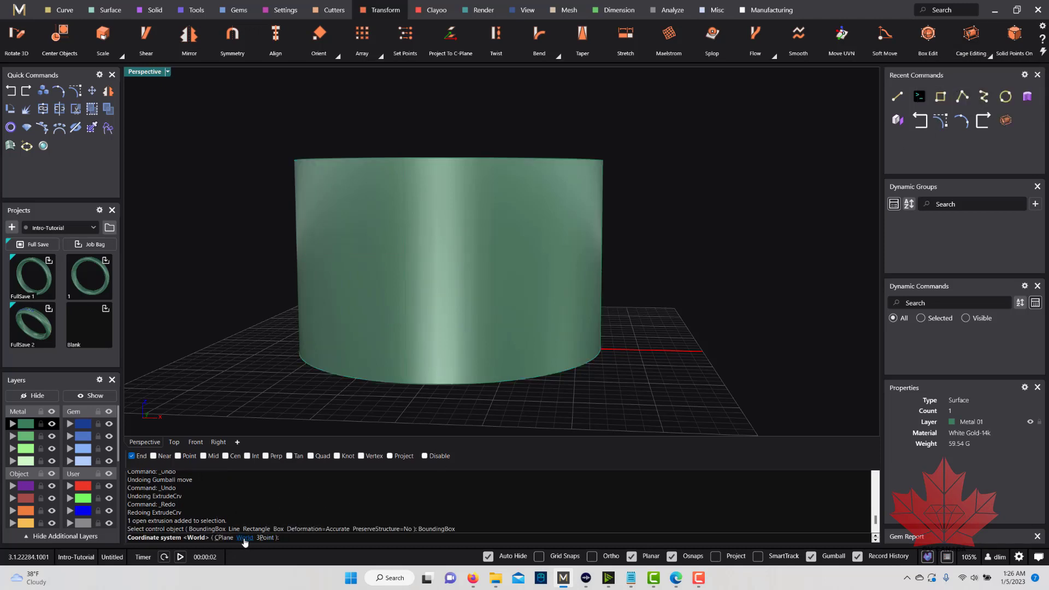
click(244, 538)
right_click(464, 348)
scroll(466, 347, down, 4)
right_click(511, 264)
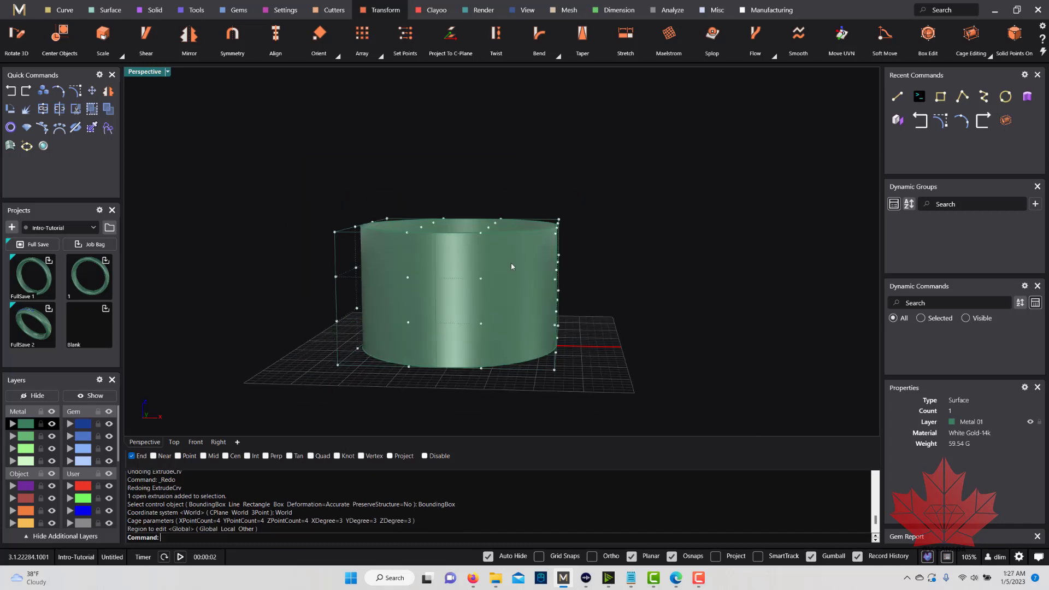
Step: Select six cage points along the middle of the cylinder's upper rim and move them straight up to make the rim wavy
right_drag(467, 217, 444, 208)
drag(416, 181, 551, 227)
right_drag(492, 203, 463, 221)
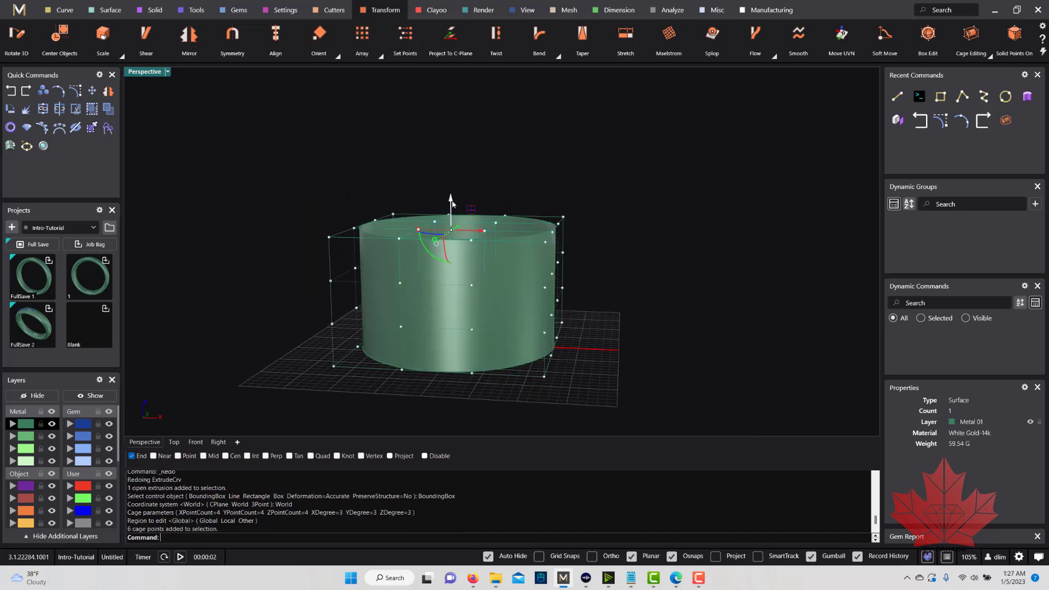
drag(451, 202, 451, 143)
click(591, 140)
right_drag(553, 216, 532, 225)
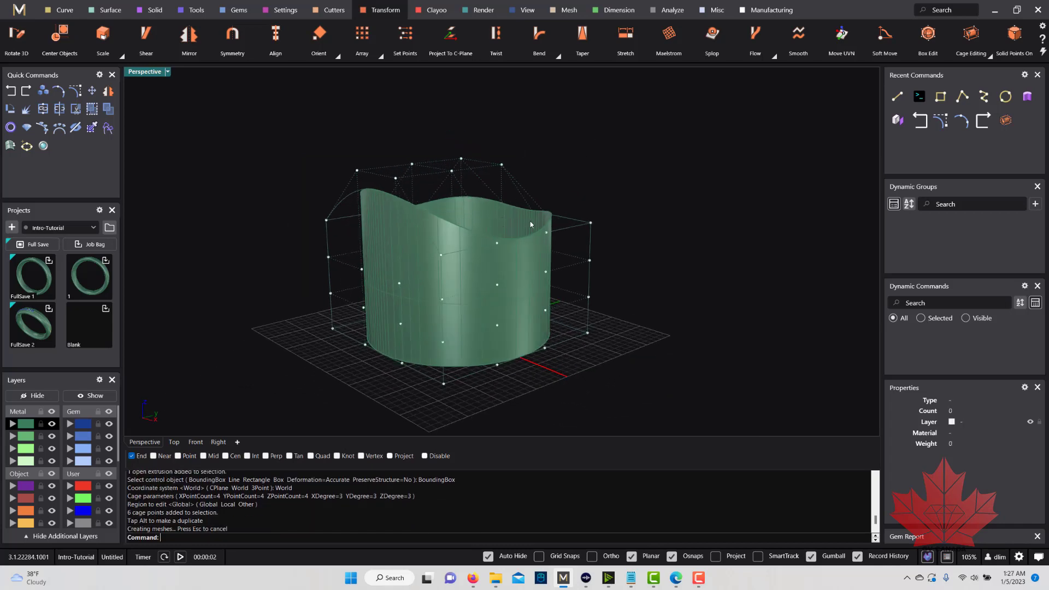
Step: Delete the control cage around the deformed cylinder, keeping the surface
key(Escape)
click(580, 225)
key(Delete)
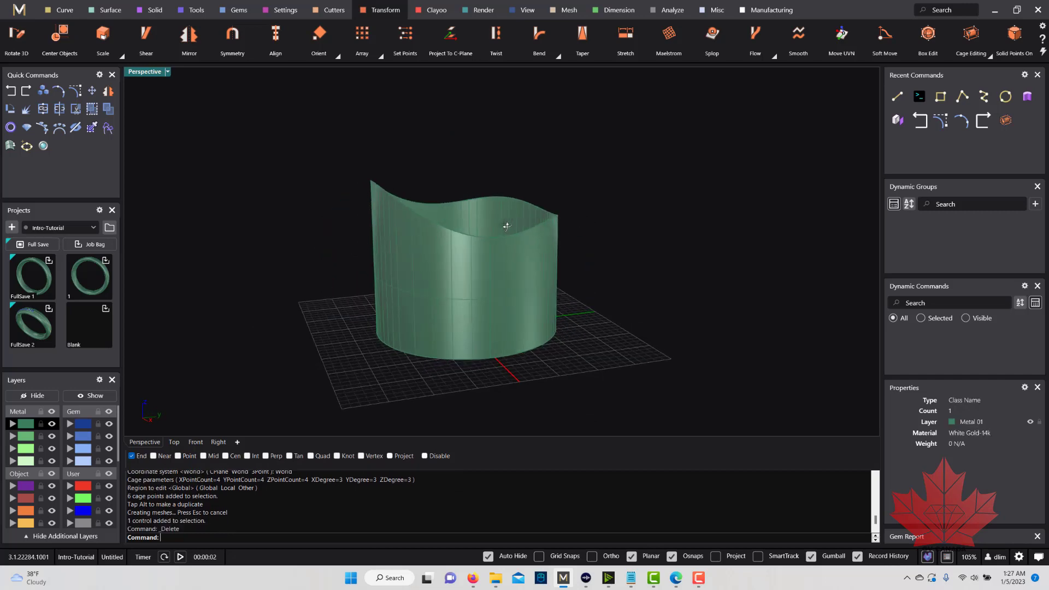
Step: Apply Cap Planar to the wavy-rimmed cylinder surface
right_drag(519, 211, 490, 330)
click(489, 330)
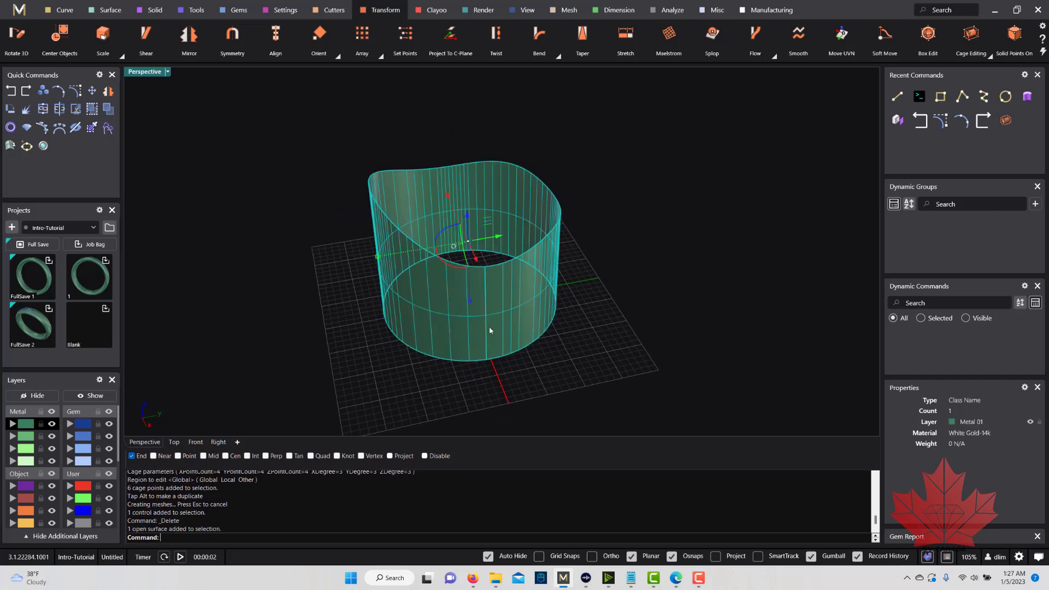
click(153, 10)
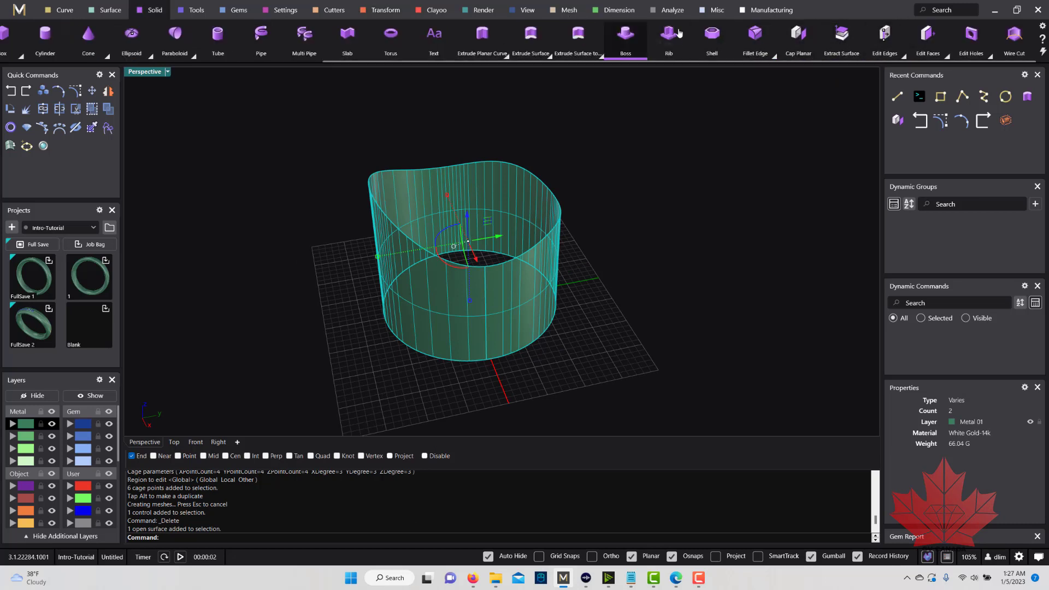
click(797, 38)
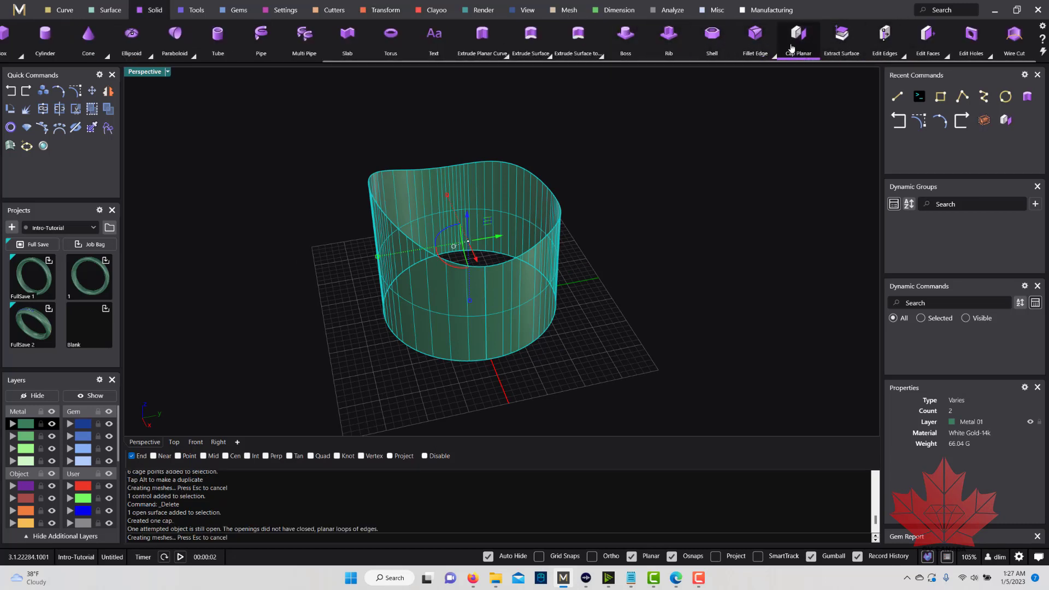
Step: Examine the cylinder's wavy upper opening and flat base from the side, above and below, and read the capping report
right_drag(538, 281, 438, 248)
scroll(513, 245, up, 3)
mouse_move(513, 245)
right_down()
mouse_move(517, 195)
mouse_move(410, 198)
right_up()
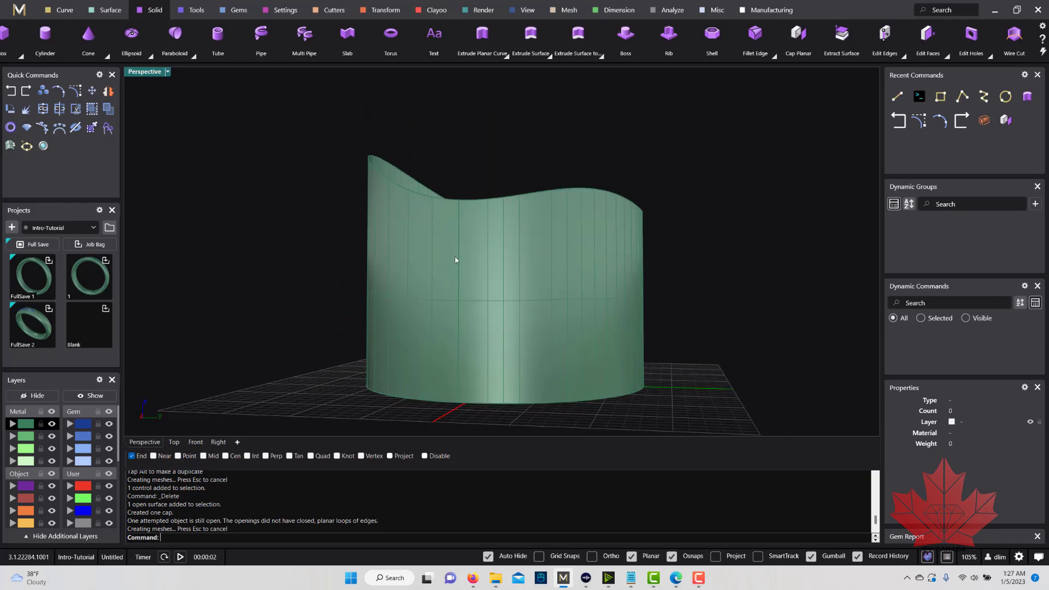
mouse_move(519, 245)
right_down()
mouse_move(506, 237)
mouse_move(588, 187)
right_up()
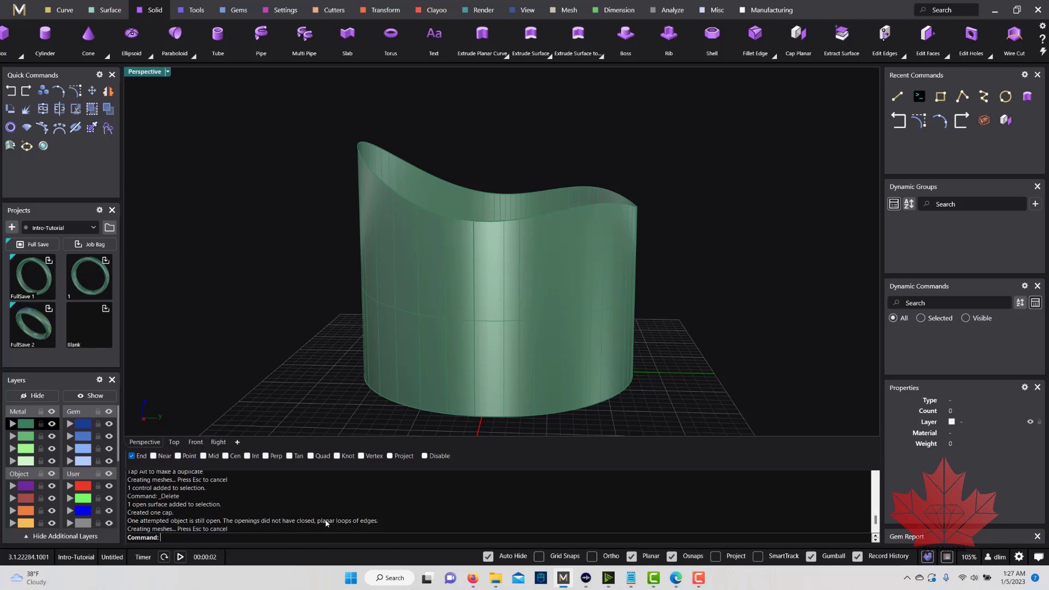
right_drag(592, 225, 555, 232)
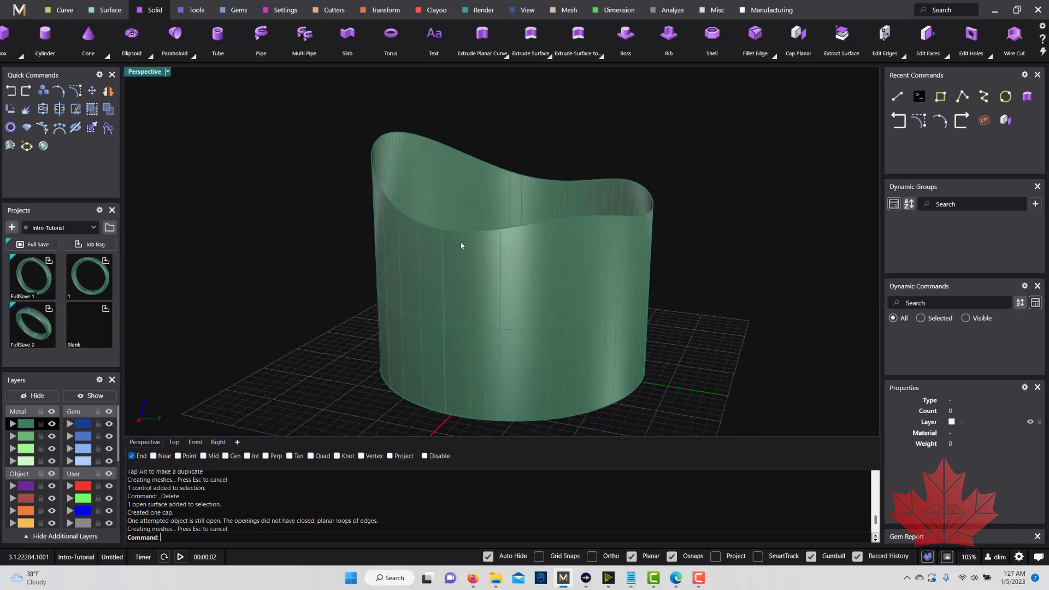
right_drag(530, 277, 548, 386)
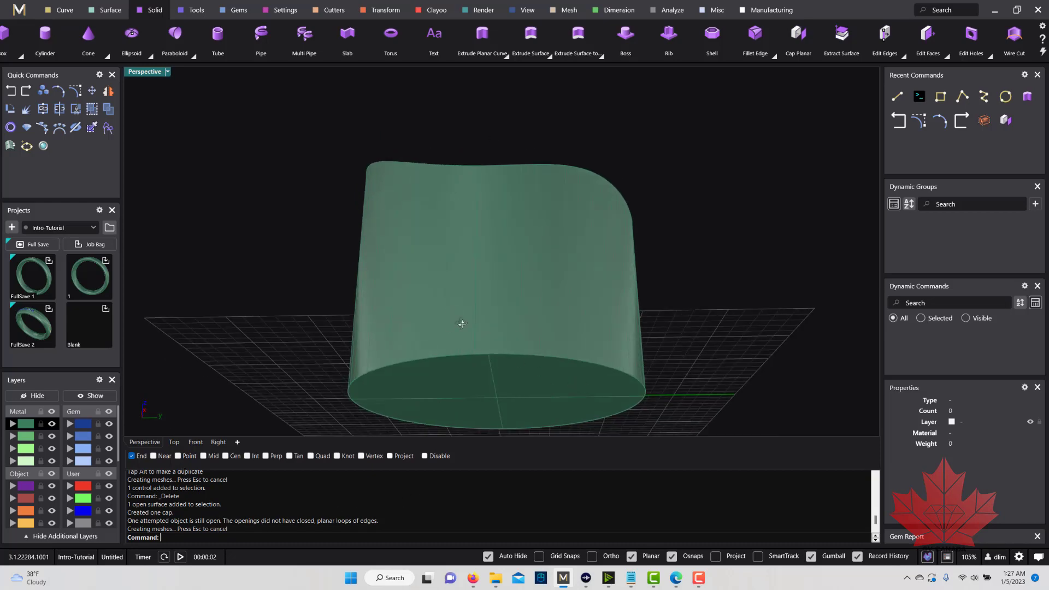
right_drag(462, 323, 457, 348)
right_drag(605, 276, 538, 272)
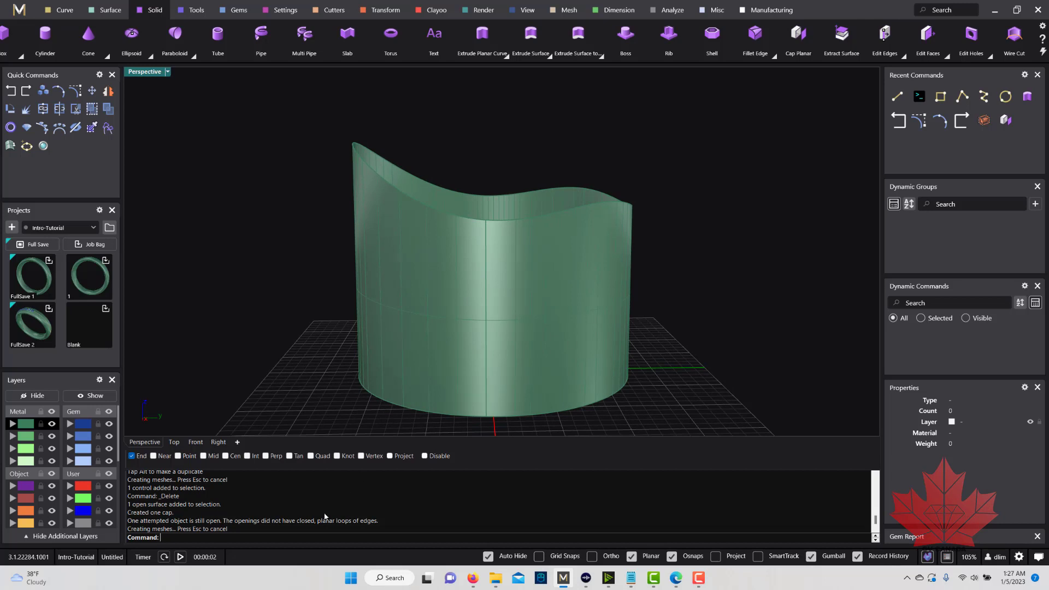
right_drag(624, 310, 556, 304)
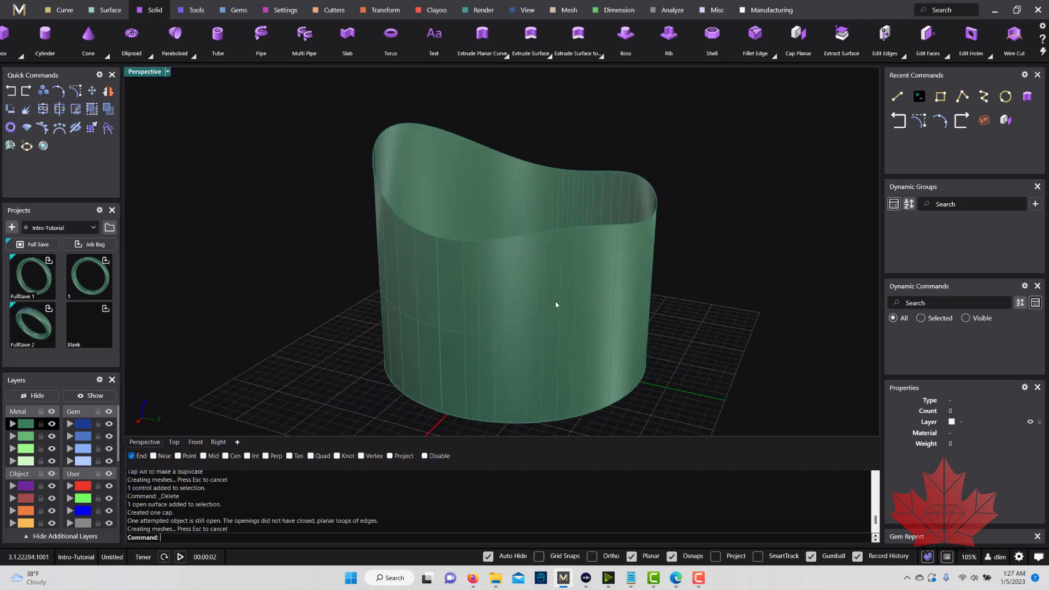
Step: Delete the wavy-rimmed polysurface and undo the deletion
click(584, 266)
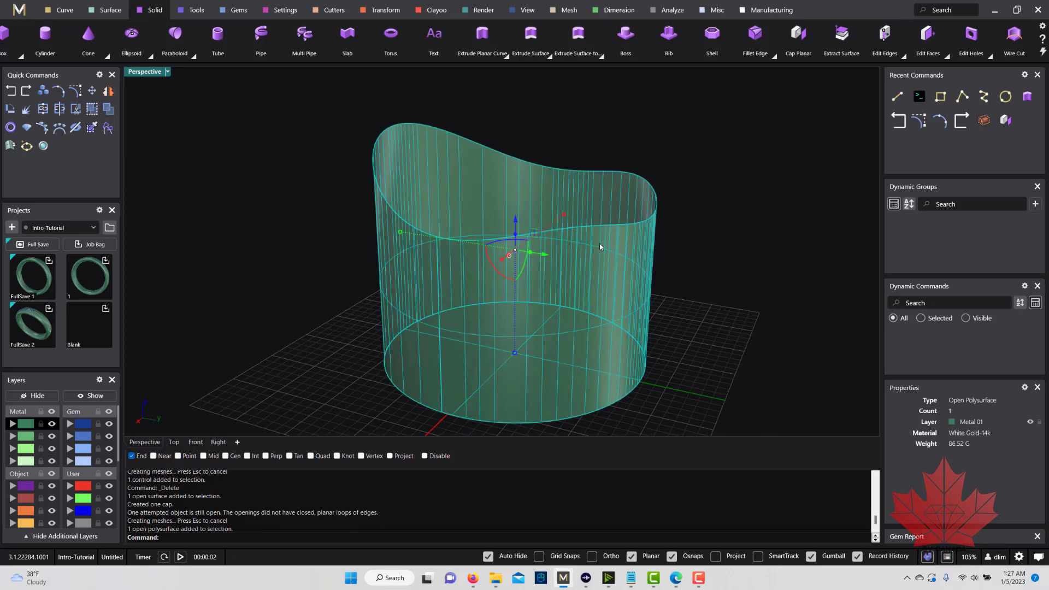
key(Delete)
right_drag(571, 280, 591, 312)
key(ctrl+z)
key(Escape)
Step: Select the wavy-rimmed polysurface together with its base circle and delete both
right_drag(649, 288, 560, 358)
scroll(559, 356, down, 4)
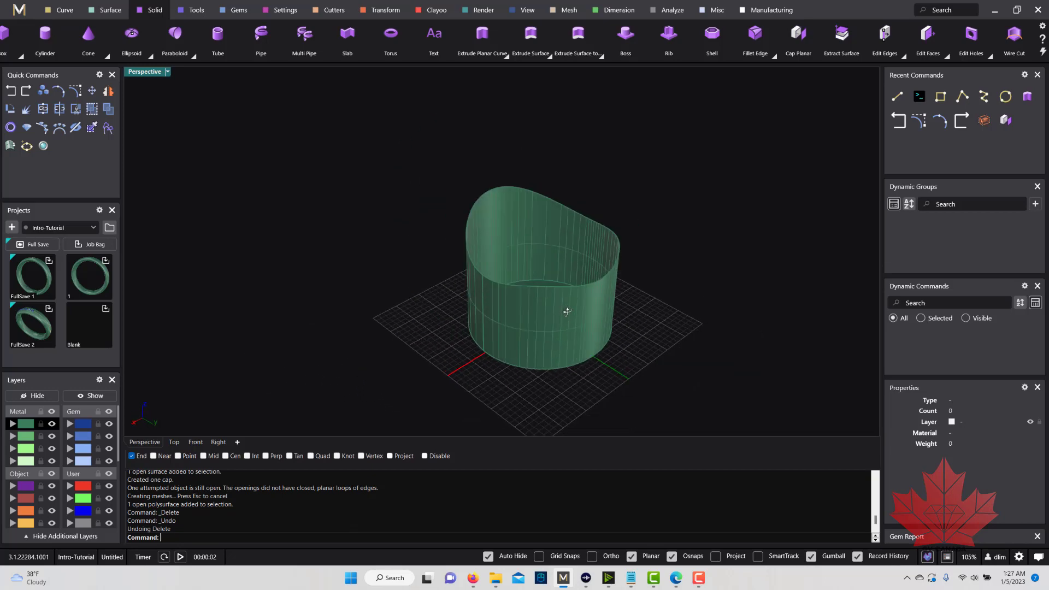
scroll(571, 312, up, 4)
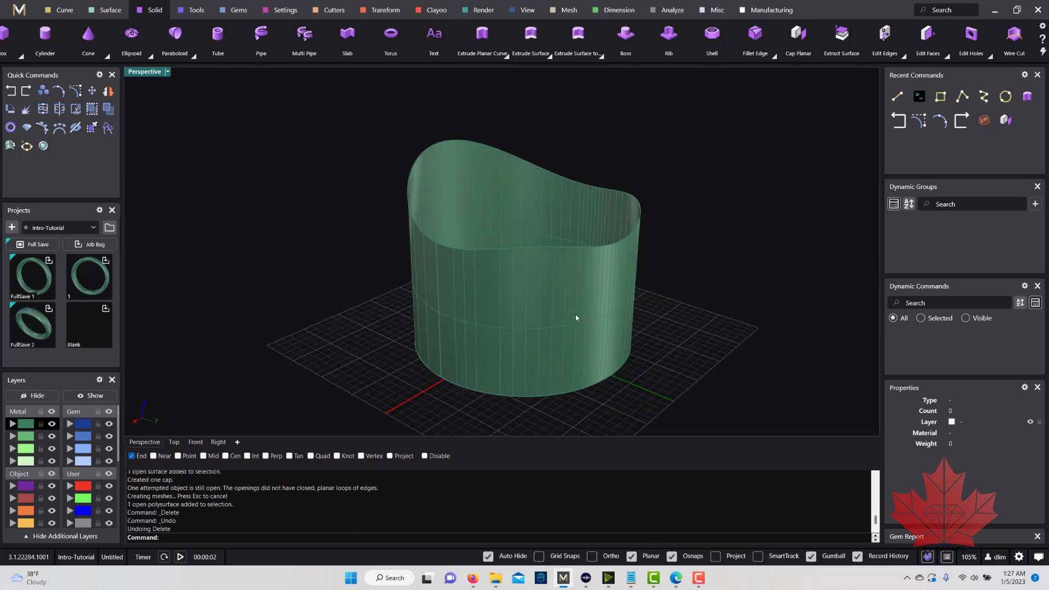
click(593, 282)
drag(767, 136, 565, 328)
key(Delete)
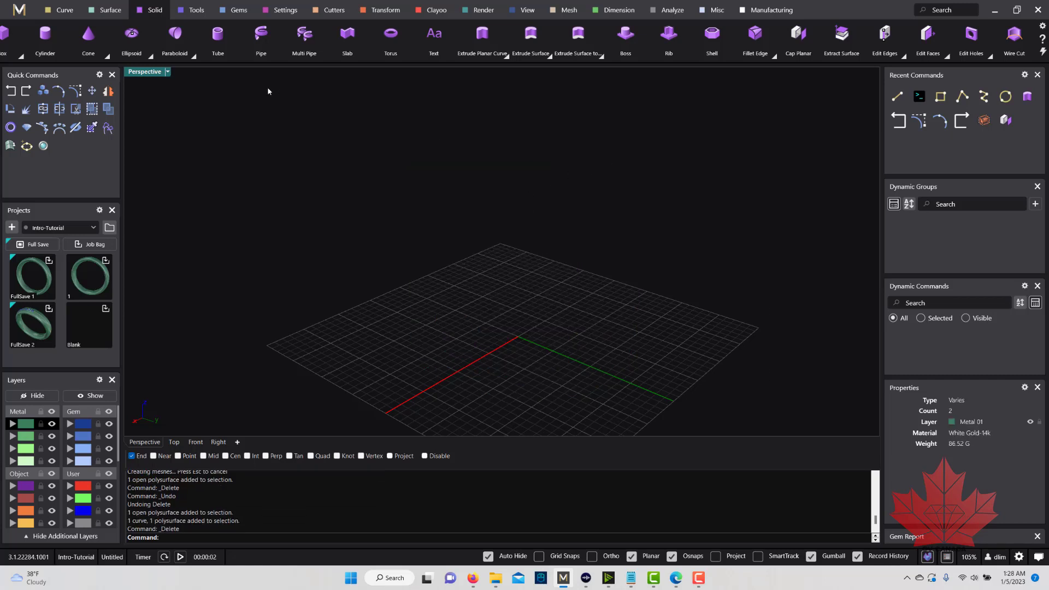
Step: Draw two similar-sized spheres side by side near the origin, the first about 11.7 mm in diameter
scroll(222, 54, up, 5)
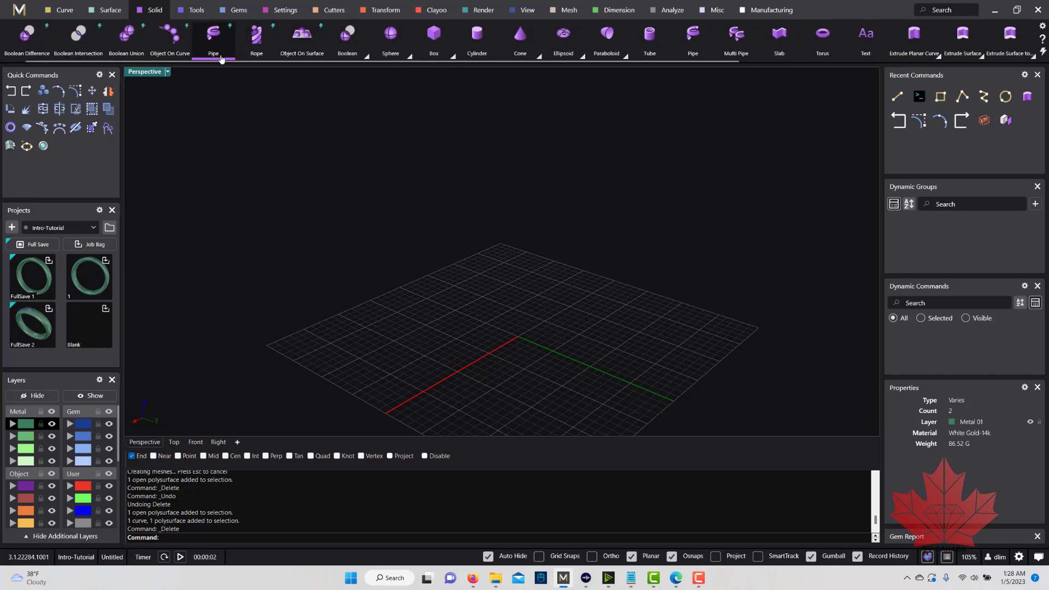
click(390, 36)
click(448, 300)
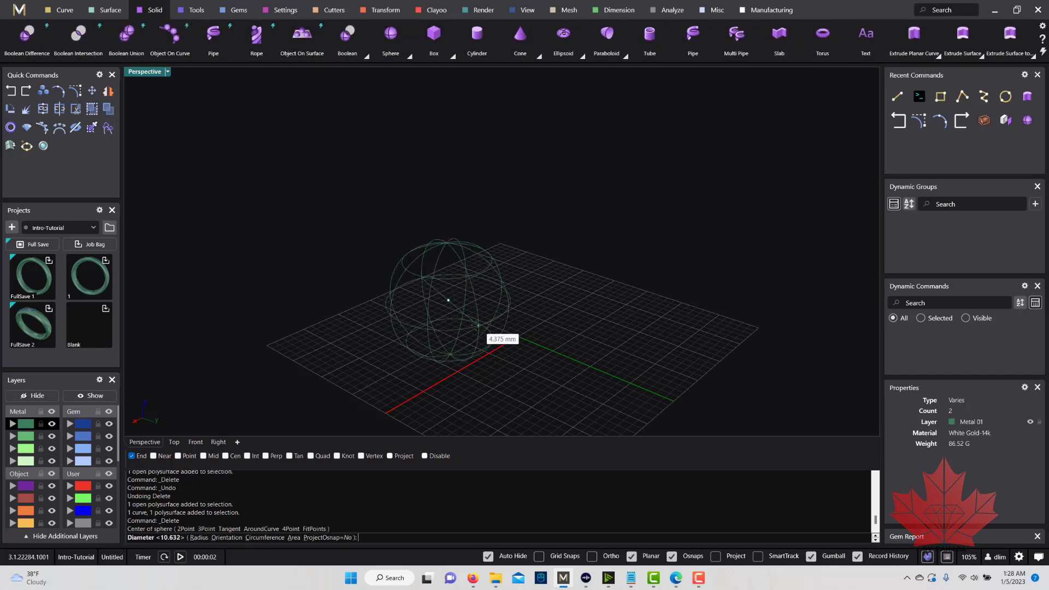
click(470, 325)
key(Return)
click(558, 307)
click(579, 328)
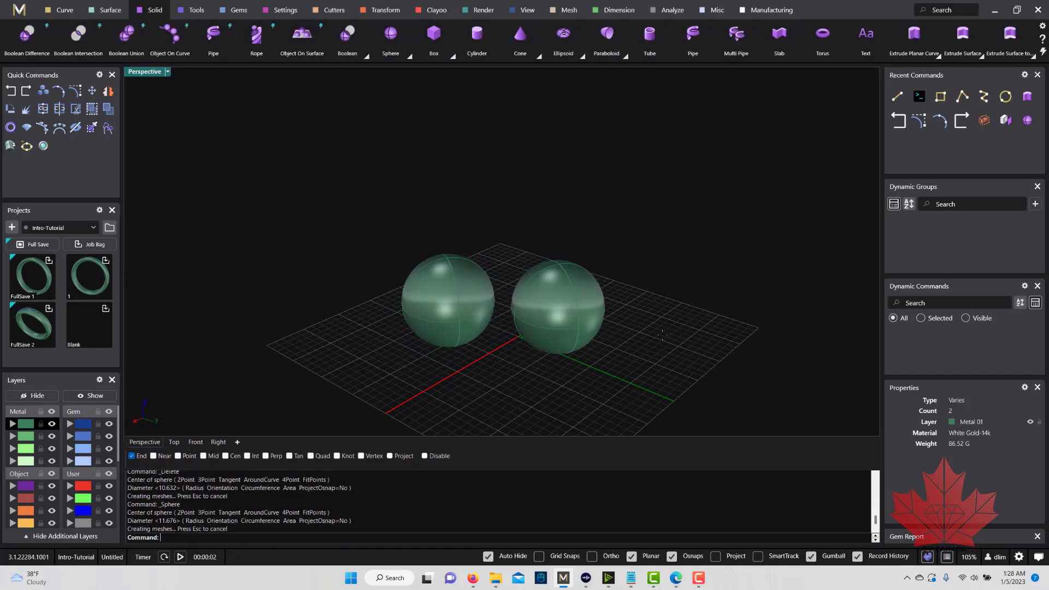
Step: Draw a sphere about 14.5 mm in diameter beside the existing pair and a smaller one about 7 mm in front
key(Return)
click(663, 334)
click(713, 372)
key(Return)
click(537, 393)
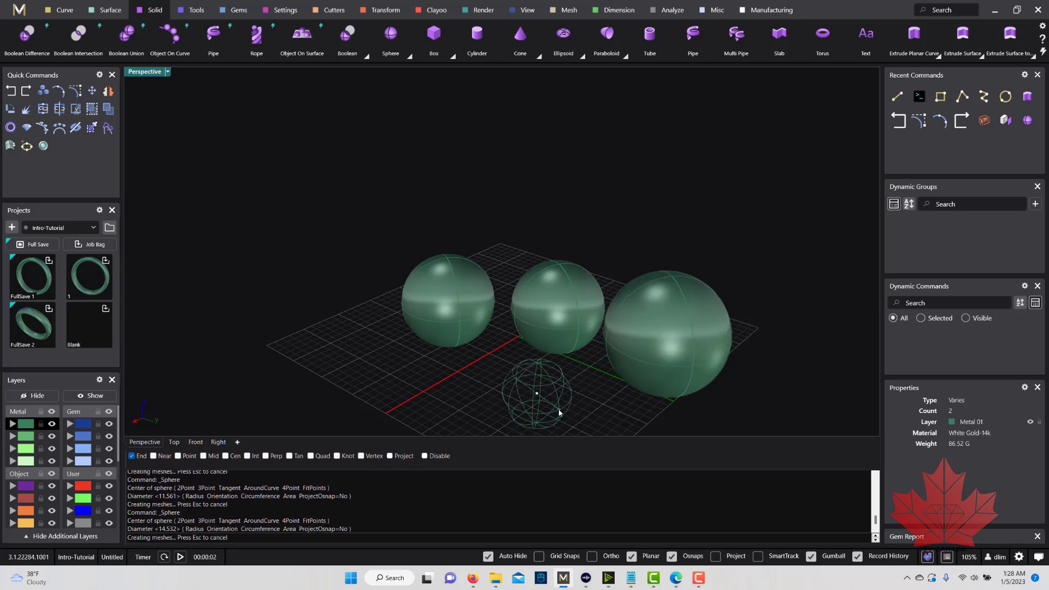
scroll(542, 262, down, 7)
right_drag(543, 263, 568, 356)
scroll(527, 291, up, 5)
Step: Draw a fifth sphere about 12.8 mm in diameter at the front of the grid, beside the smallest sphere
right_click(527, 290)
click(490, 299)
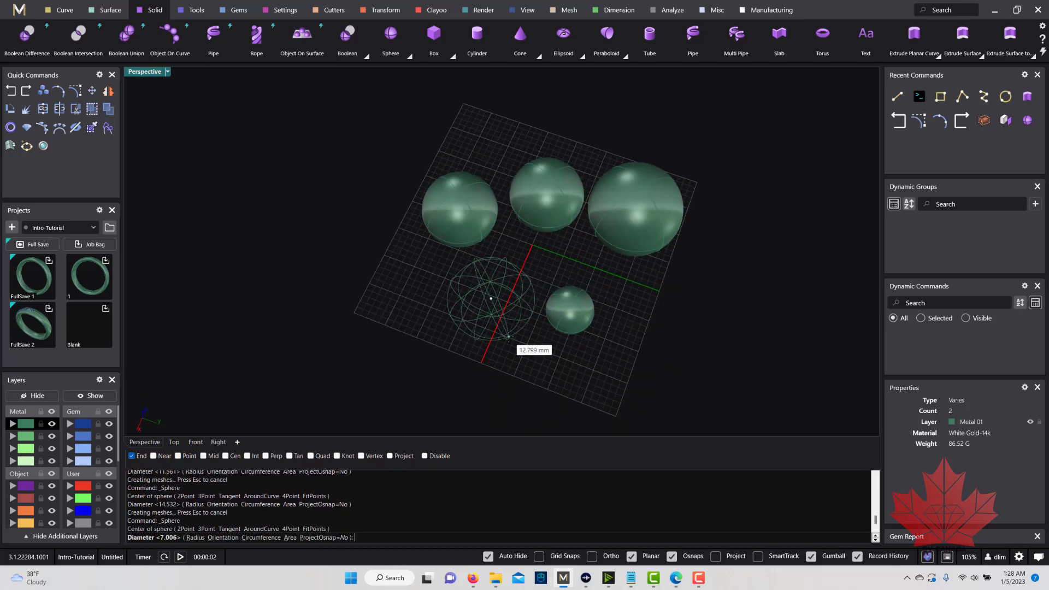
click(509, 337)
right_drag(553, 235, 587, 264)
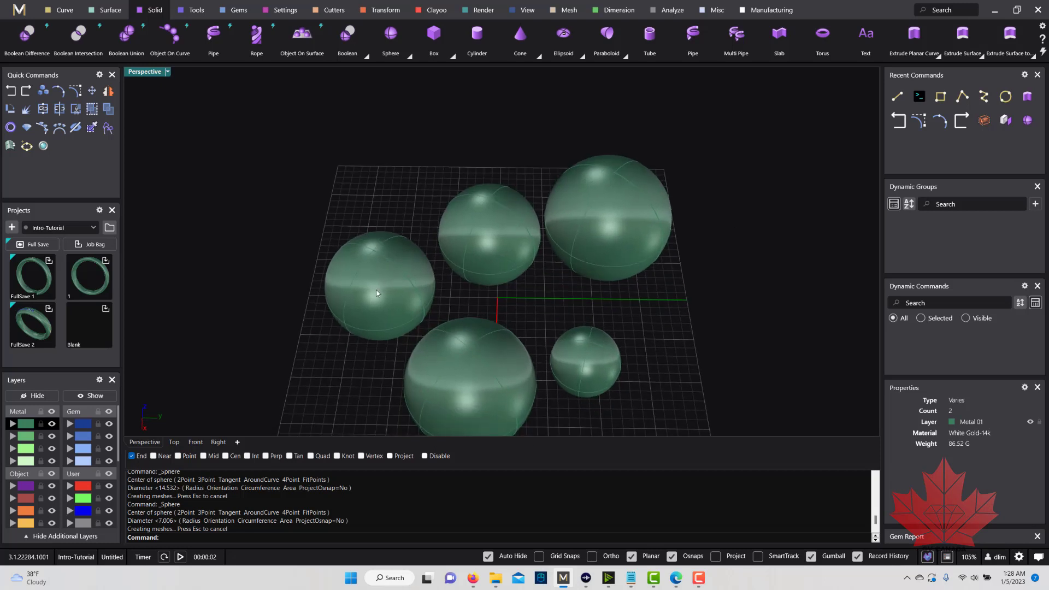
Step: Select the far-left, back-middle, largest and smallest spheres individually, each pick replacing the previous one, and repeat the first three picks
click(376, 291)
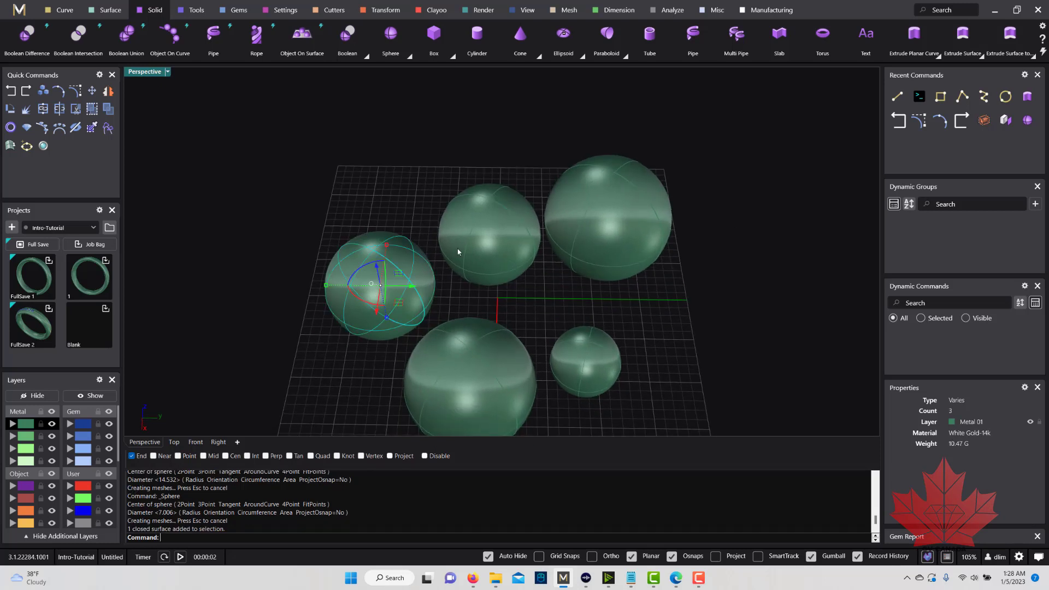
click(489, 235)
click(608, 219)
click(585, 360)
click(376, 291)
click(489, 235)
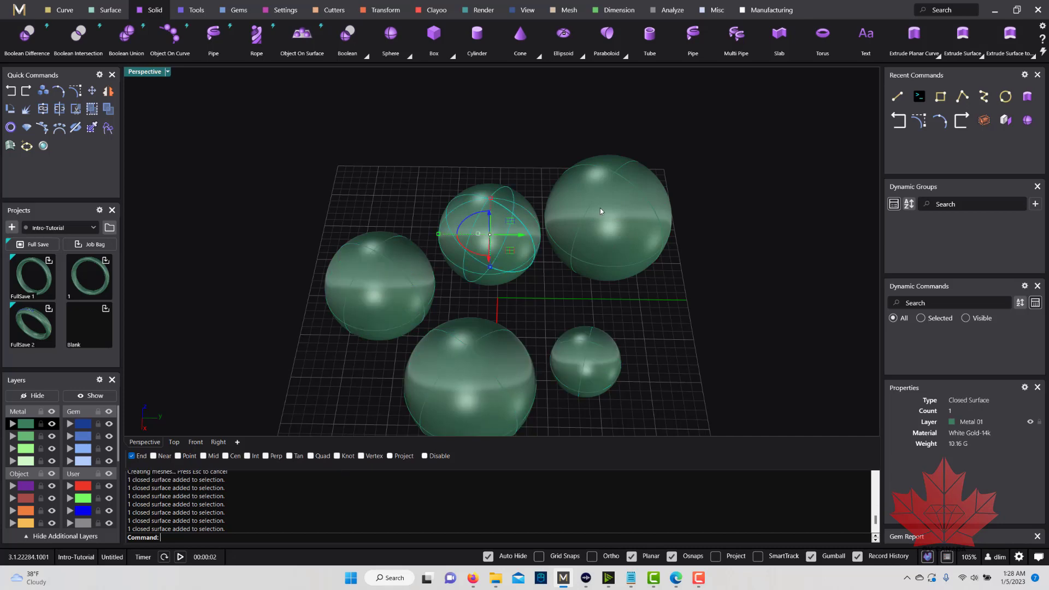
click(608, 219)
Step: Select the back-middle, far-left, front and smallest spheres one after another as single selections
scroll(604, 221, up, 2)
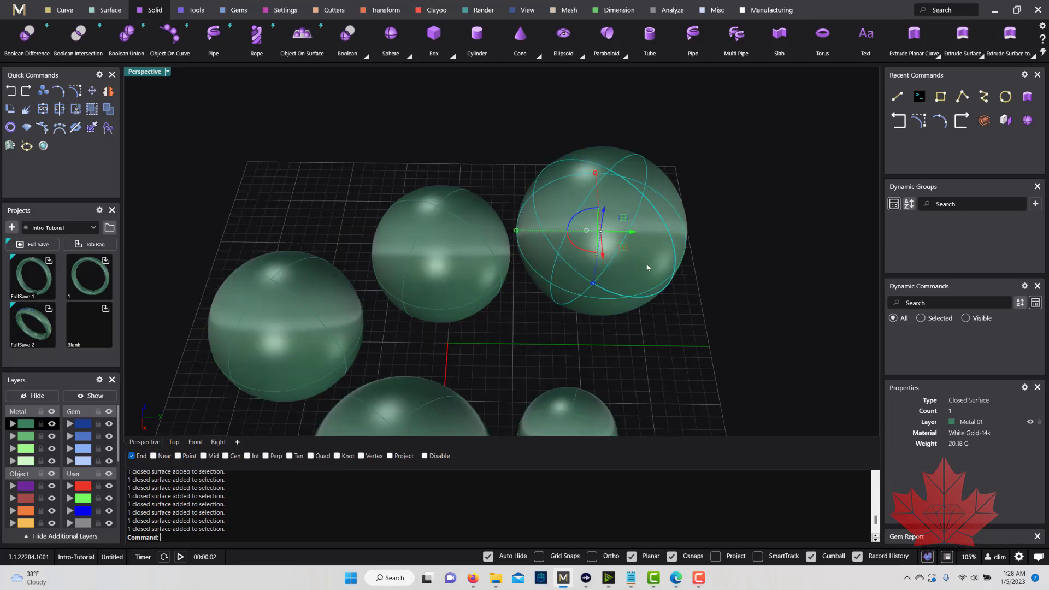
click(459, 252)
click(273, 331)
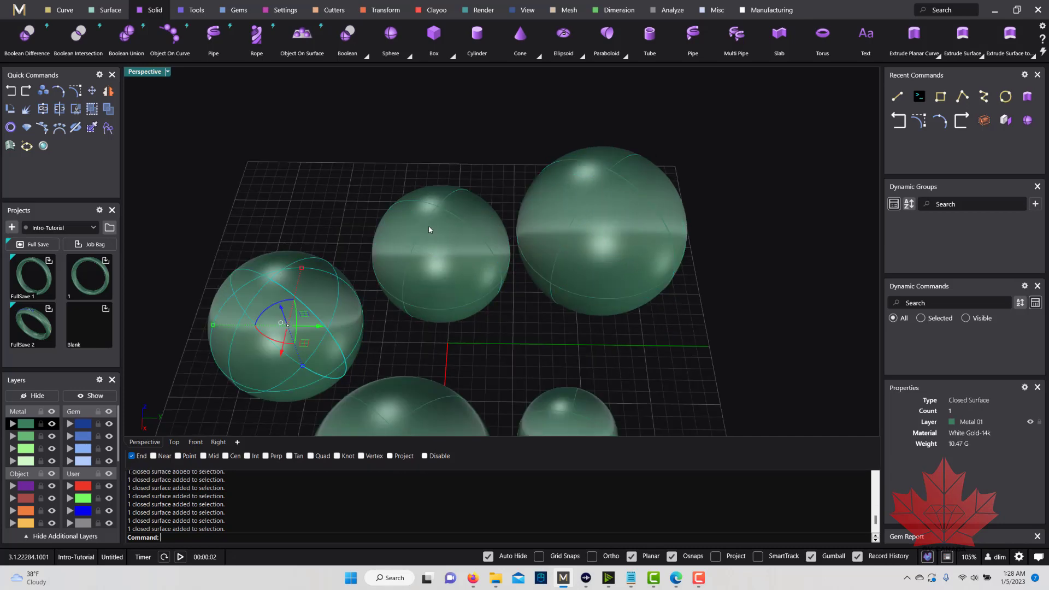
scroll(430, 230, down, 4)
scroll(424, 398, up, 3)
click(424, 398)
click(533, 357)
scroll(461, 264, down, 5)
right_drag(492, 289, 486, 325)
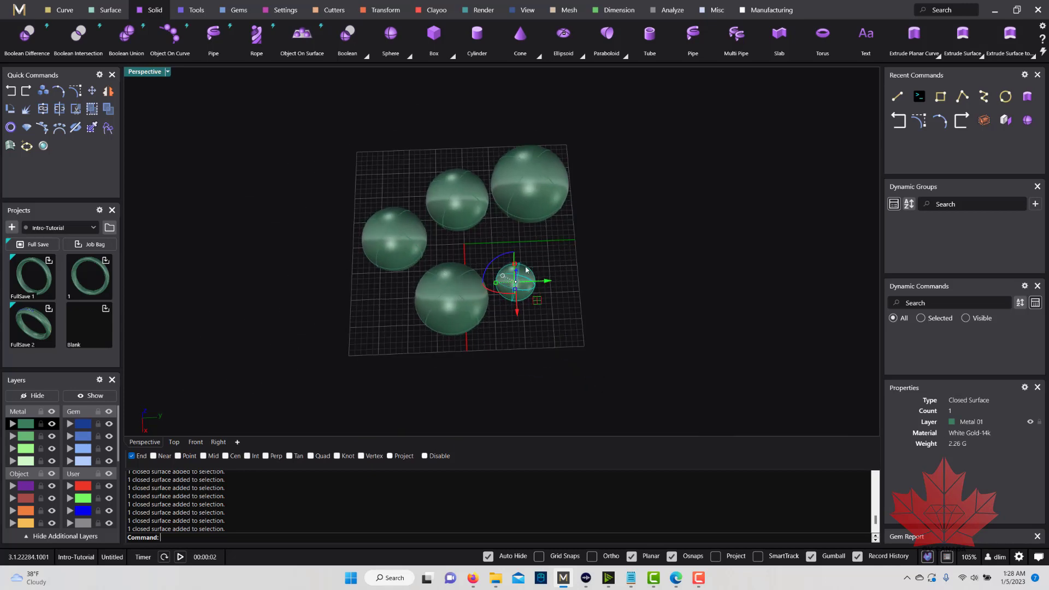
Step: Pick single spheres clockwise around the group from the front one, finish on the far-left one, and clear the selection
scroll(487, 328, up, 3)
click(455, 350)
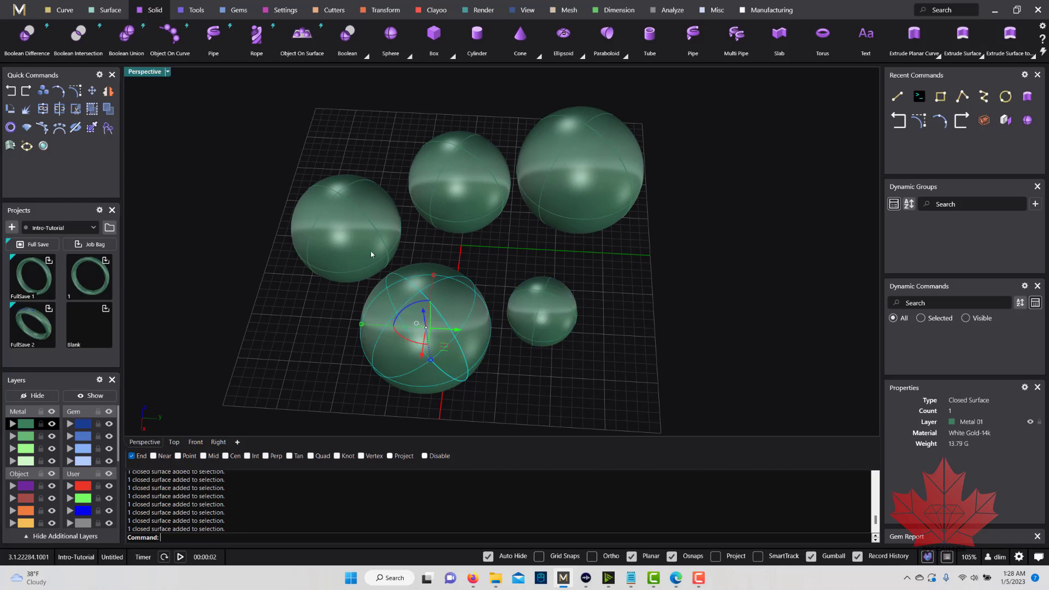
click(372, 256)
click(494, 193)
click(572, 168)
click(547, 310)
click(433, 344)
click(367, 246)
click(644, 251)
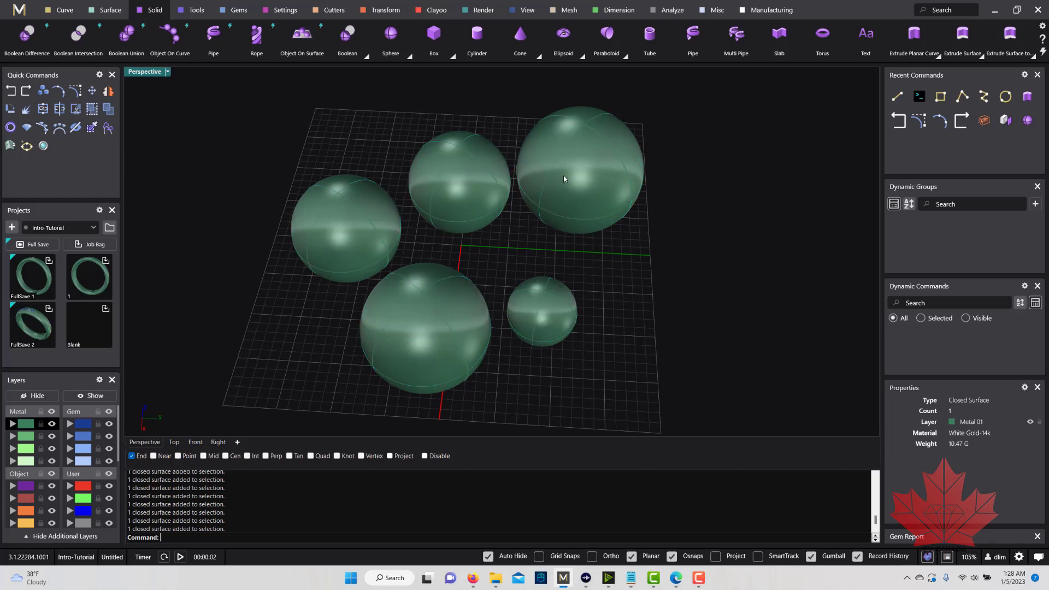
Step: Select the largest sphere and add the smallest, front, far-left and back-middle spheres to the selection one by one
click(565, 178)
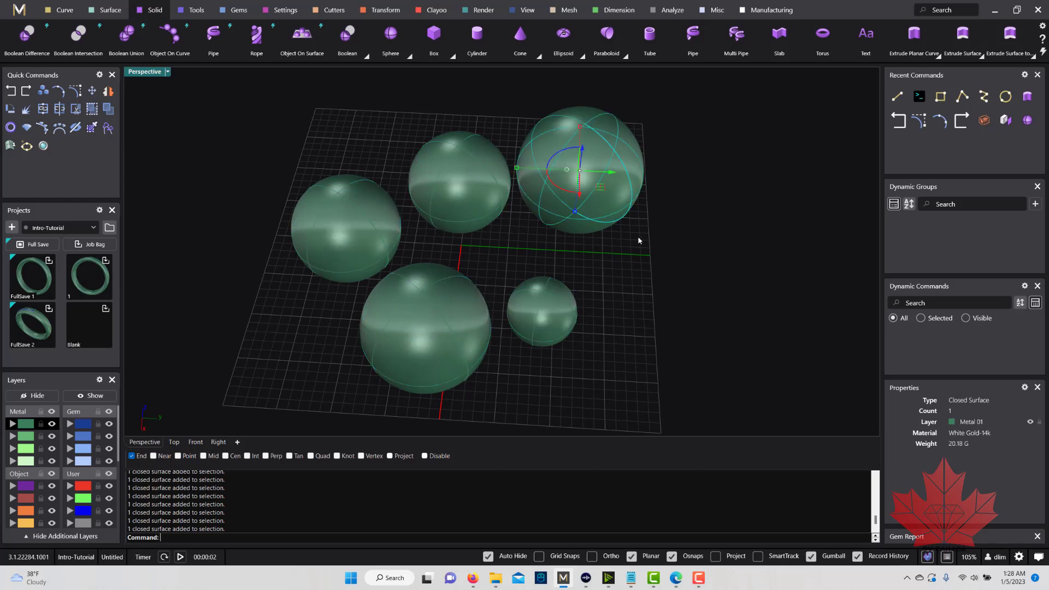
shift+click(546, 318)
shift+click(450, 342)
shift+click(362, 253)
click(483, 196)
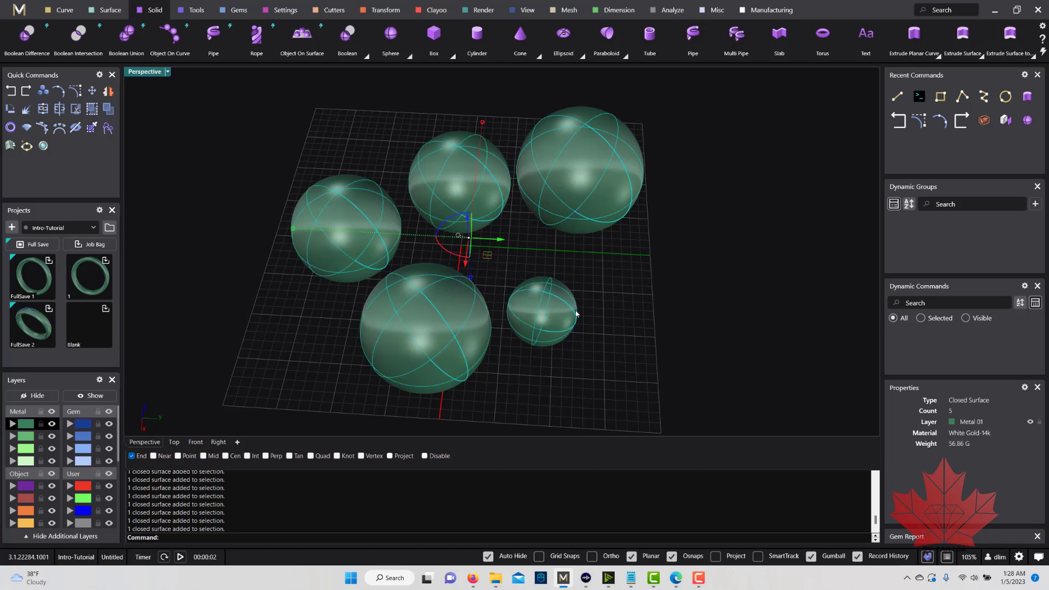
Step: Remove the smallest and front spheres from the selection, add both back, and clear the whole selection
ctrl+click(545, 322)
ctrl+click(420, 336)
shift+click(405, 330)
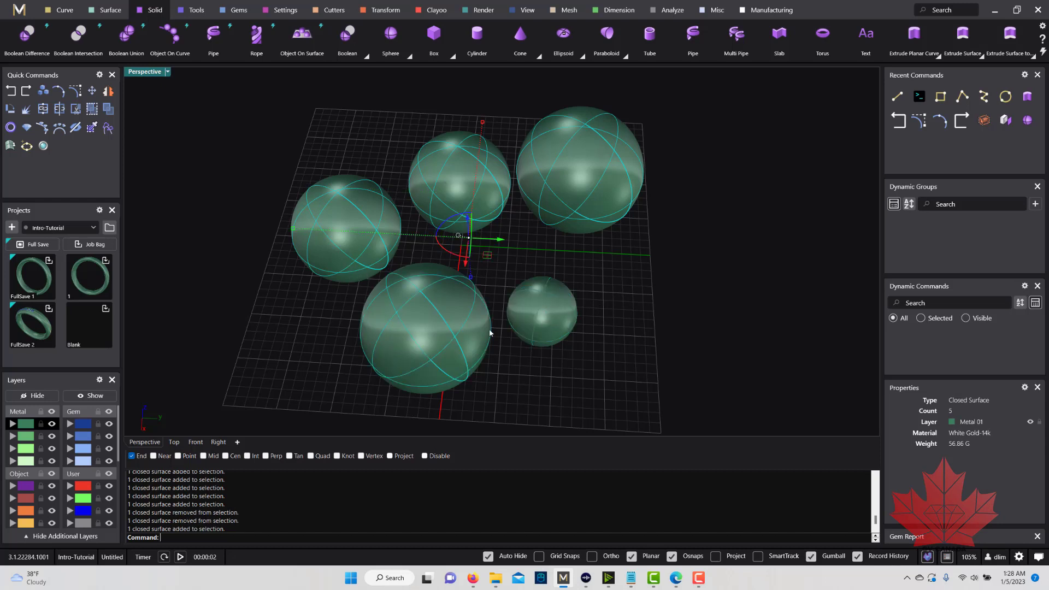
shift+click(526, 316)
key(Escape)
Step: Crossing-select the largest, back-middle and smallest spheres, clear them, window-select only the far-left sphere, and deselect it
scroll(563, 283, down, 3)
mouse_move(619, 223)
right_down()
mouse_move(615, 247)
mouse_move(623, 238)
right_up()
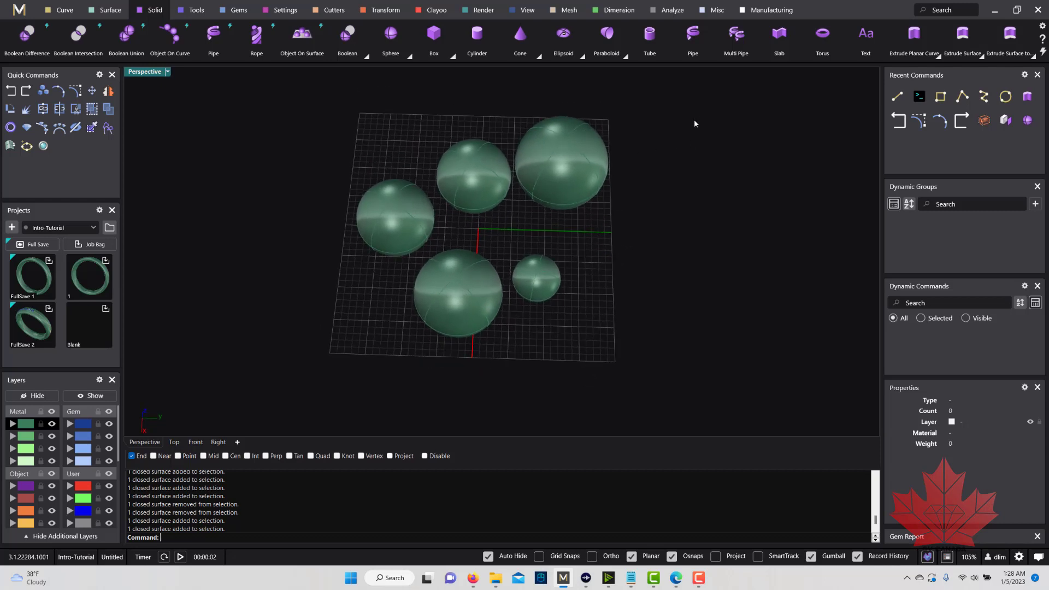
scroll(635, 195, up, 3)
scroll(649, 211, down, 2)
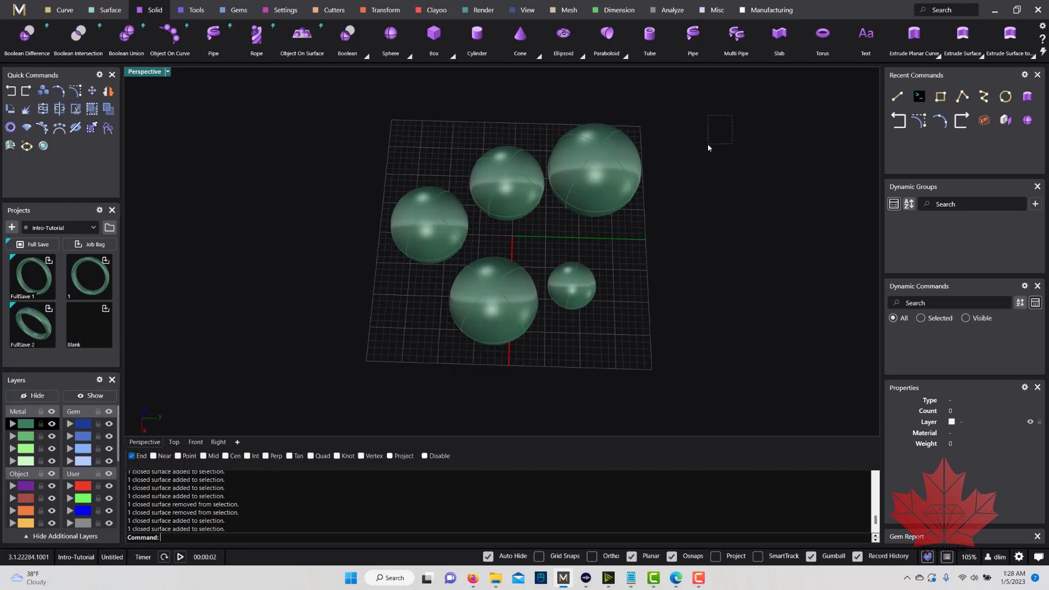
drag(675, 219, 727, 126)
drag(772, 105, 542, 353)
key(Escape)
drag(312, 101, 524, 343)
click(555, 374)
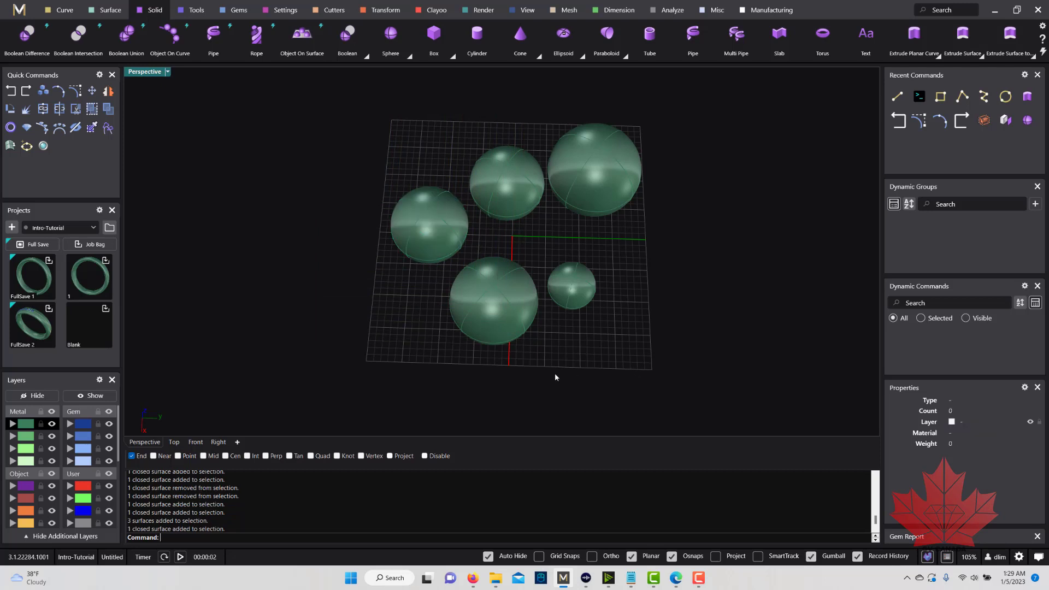
Step: Select every sphere except the far-left one with a crossing window from the back of the grid, and deselect them
scroll(569, 279, down, 3)
scroll(569, 279, up, 3)
right_drag(569, 279, 595, 352)
scroll(590, 317, down, 3)
scroll(582, 380, up, 5)
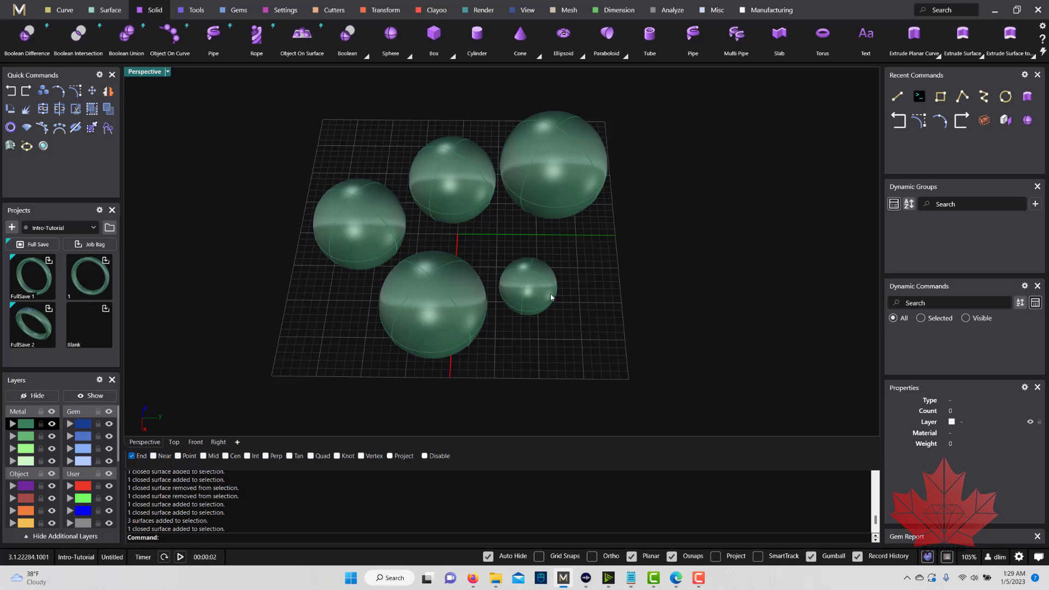
scroll(551, 298, down, 3)
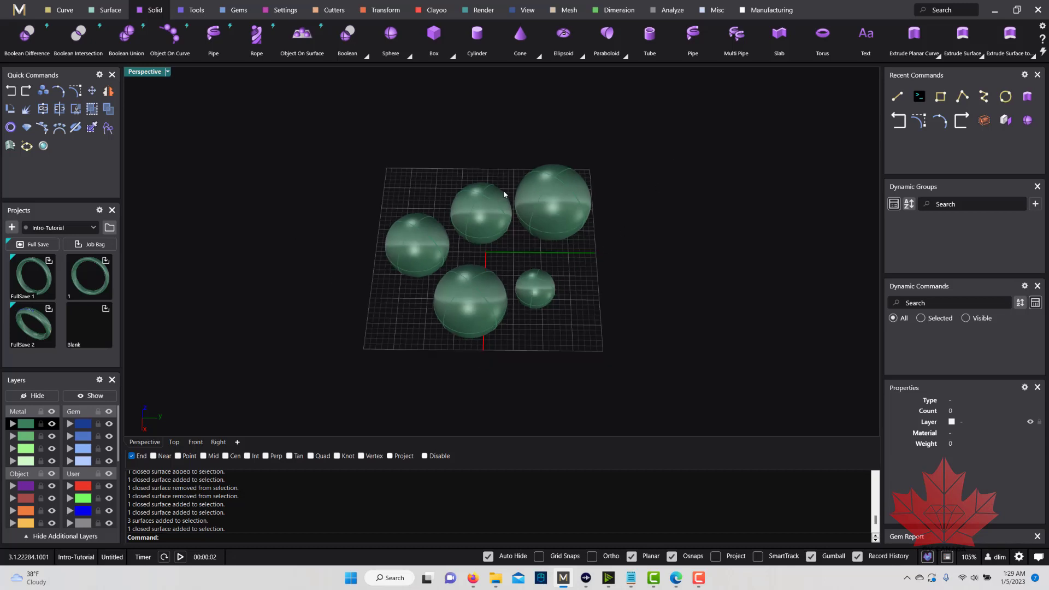
drag(667, 132, 483, 330)
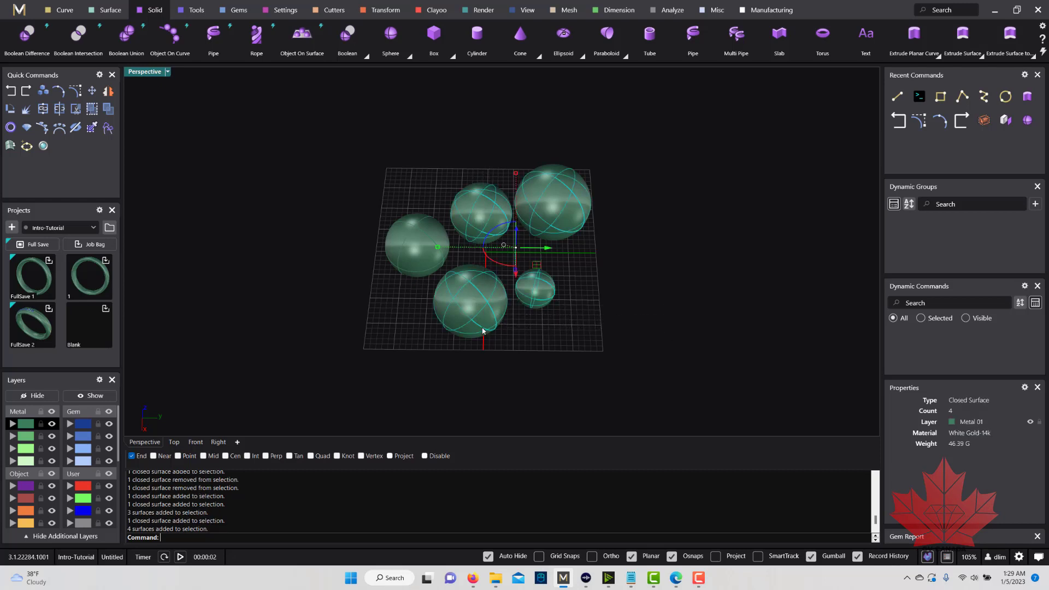
click(477, 360)
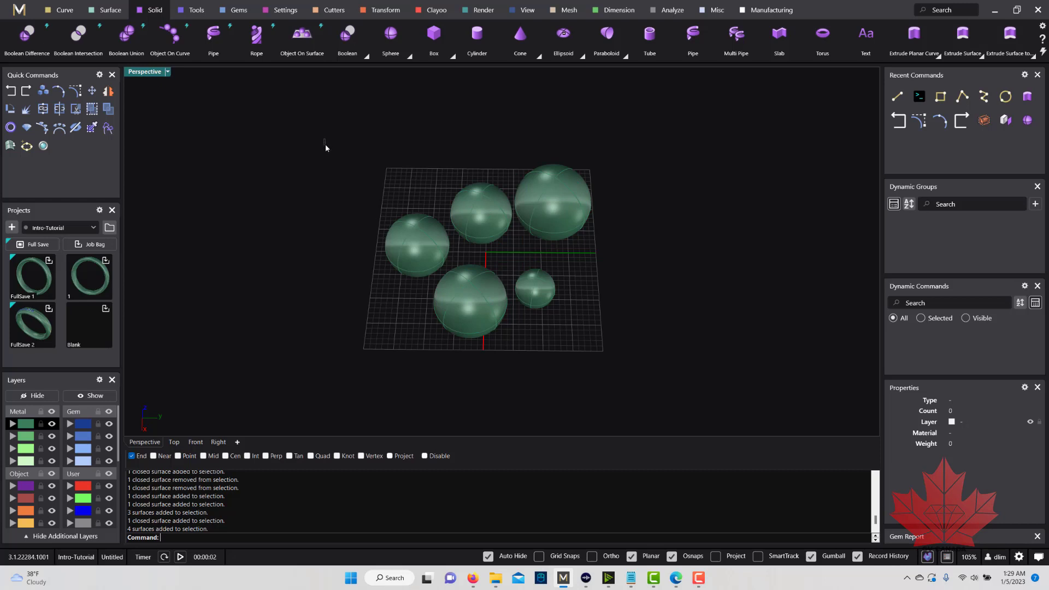
Step: Window-select the far-left sphere alone, enclose the far-left, back-middle and front spheres in a larger window, and deselect everything
drag(337, 162, 475, 305)
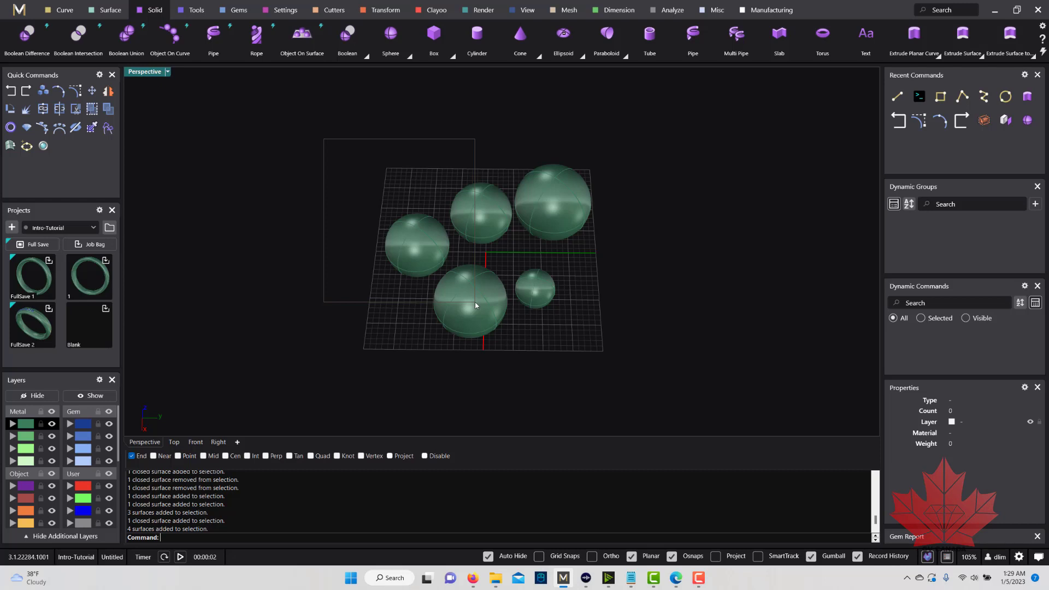
drag(475, 303, 475, 302)
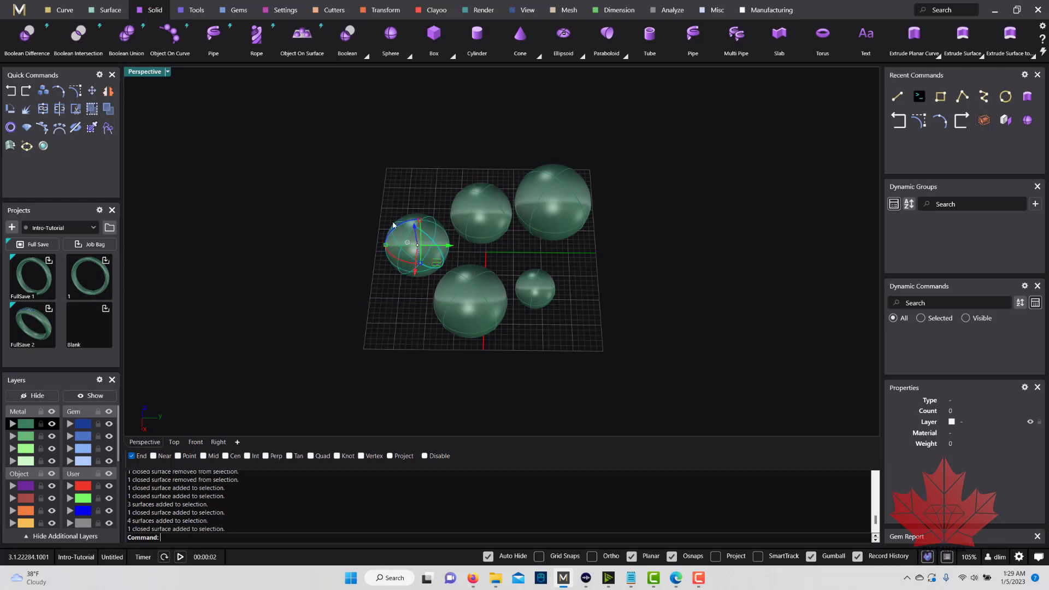
click(444, 132)
drag(337, 121, 526, 381)
click(644, 268)
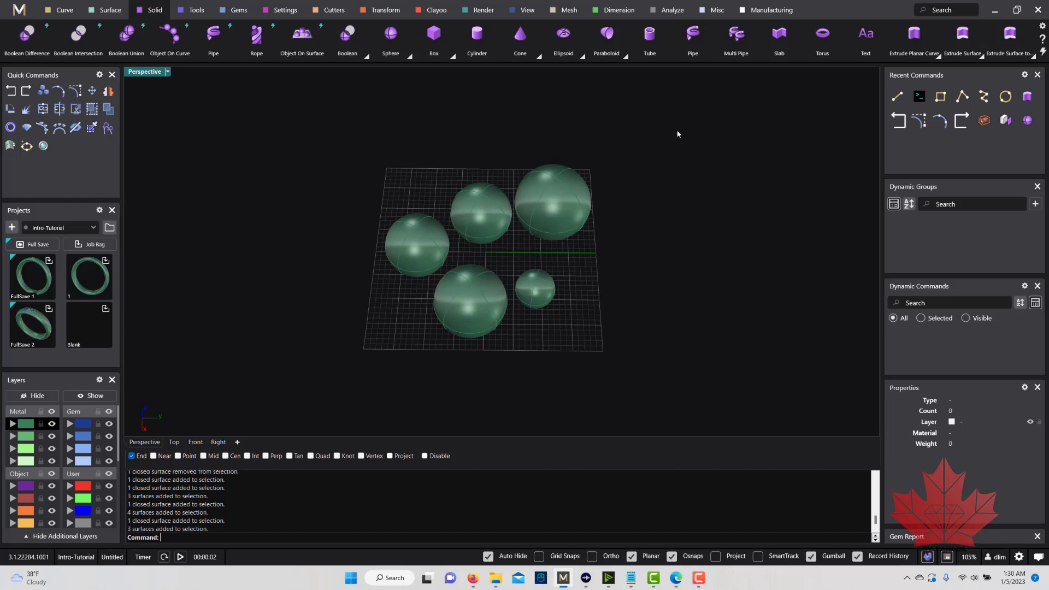
Step: Select four of the spheres with a crossing window, select all five with another, and clear the selection
drag(596, 195, 535, 251)
drag(499, 282, 450, 311)
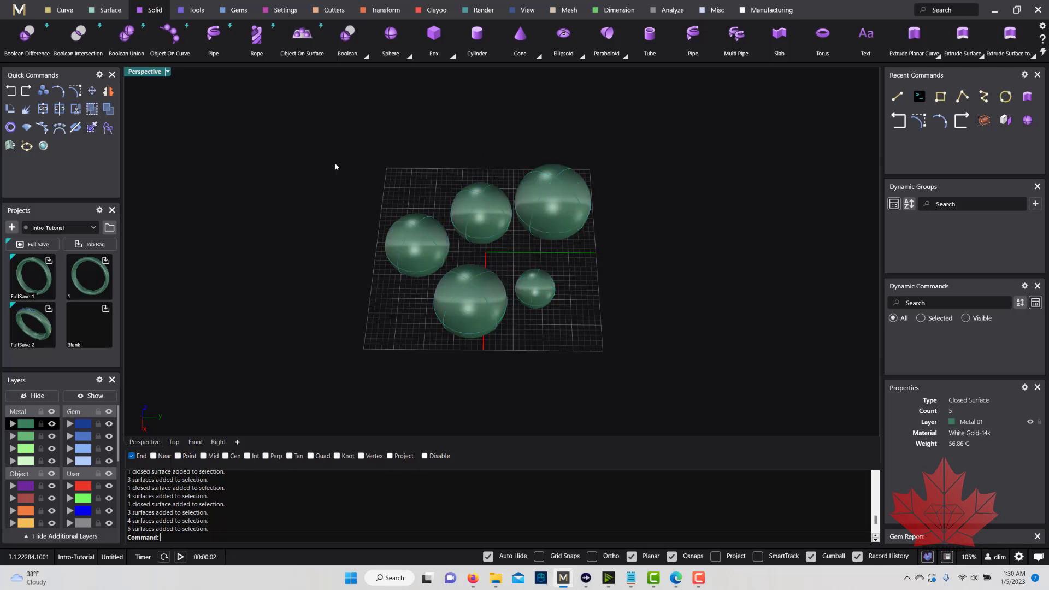
click(610, 244)
Step: Select the largest sphere and add the far-left, back-middle and front spheres with a crossing window
right_drag(591, 298, 597, 237)
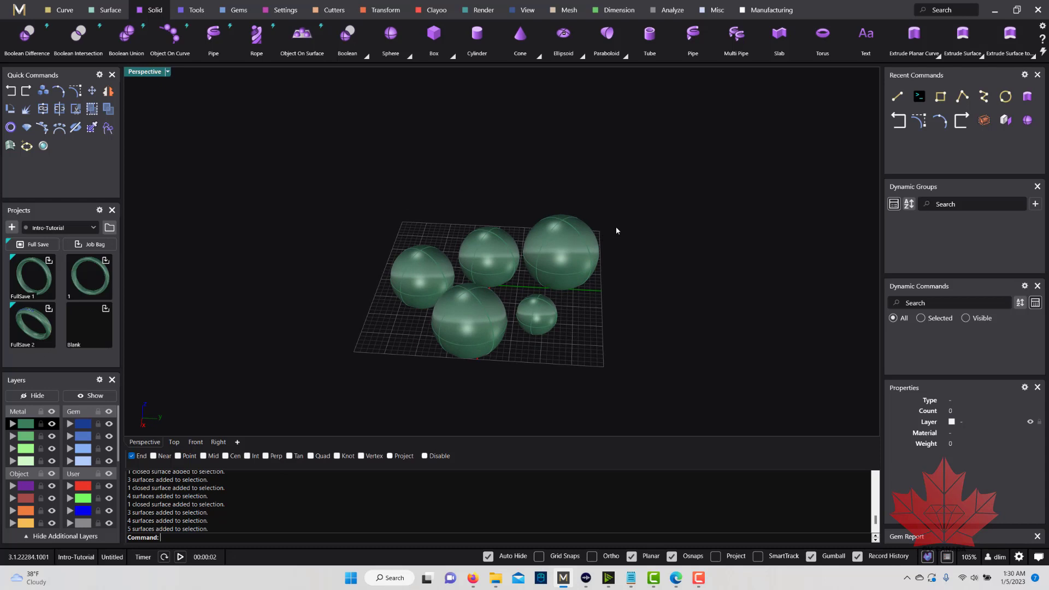
click(574, 258)
shift+drag(489, 411, 350, 251)
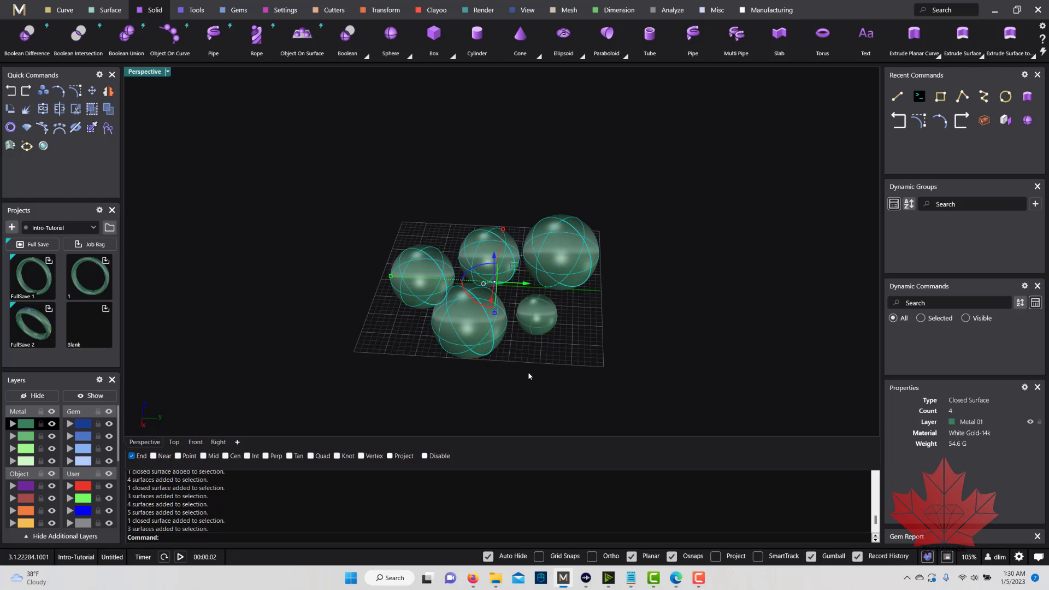
Step: Remove the front, largest, back-middle and far-left spheres from the selection one at a time
ctrl+click(454, 346)
ctrl+drag(698, 219, 525, 189)
ctrl+click(477, 241)
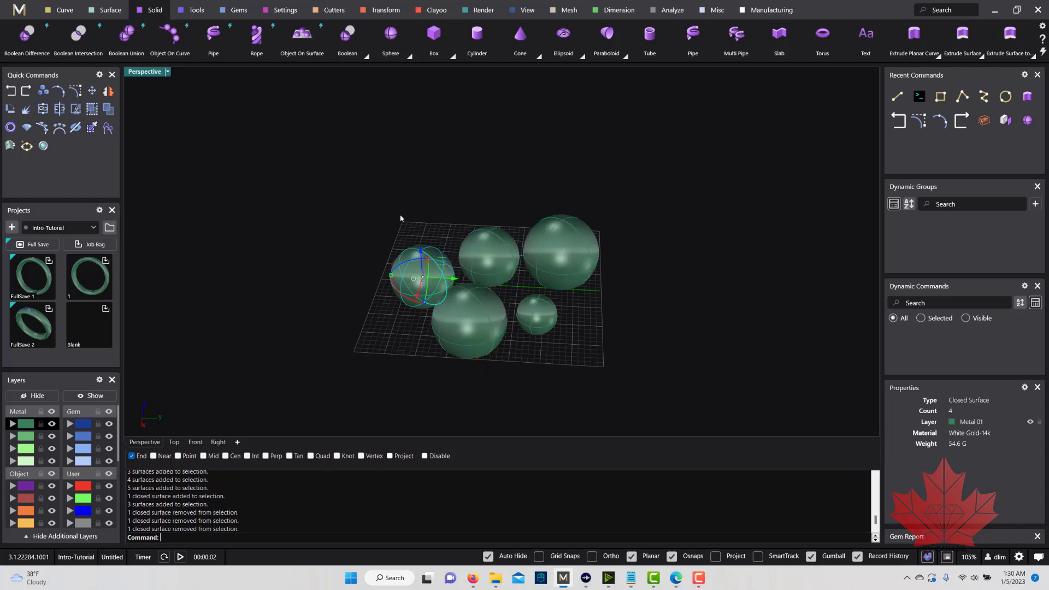
ctrl+click(402, 276)
Step: Examine the group of five spheres from low, high and rotated viewpoints, near and far
scroll(577, 354, down, 4)
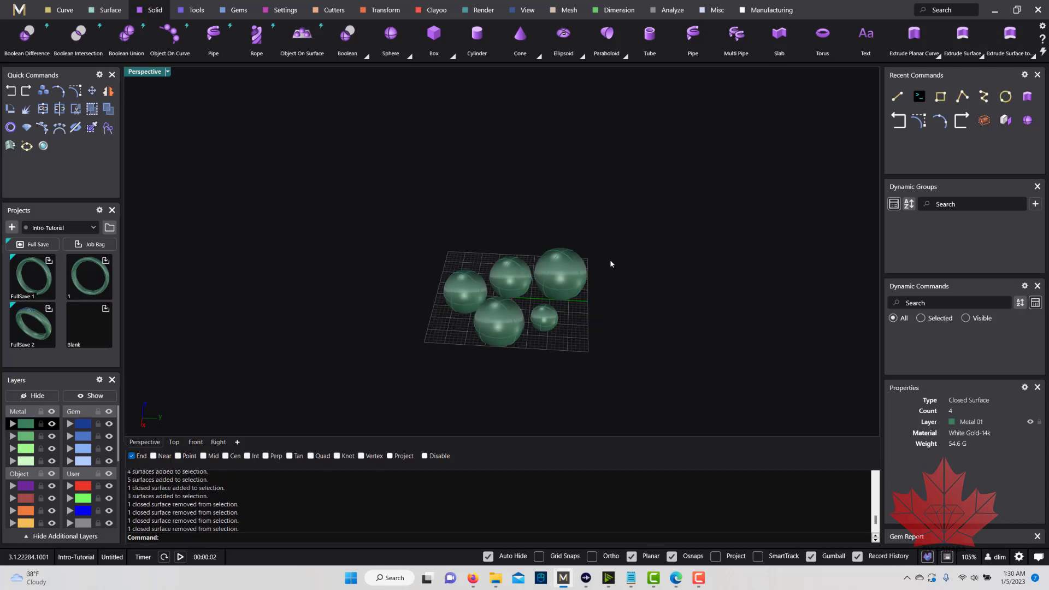
right_drag(611, 264, 664, 292)
scroll(473, 272, up, 5)
right_drag(511, 329, 506, 294)
scroll(506, 294, down, 3)
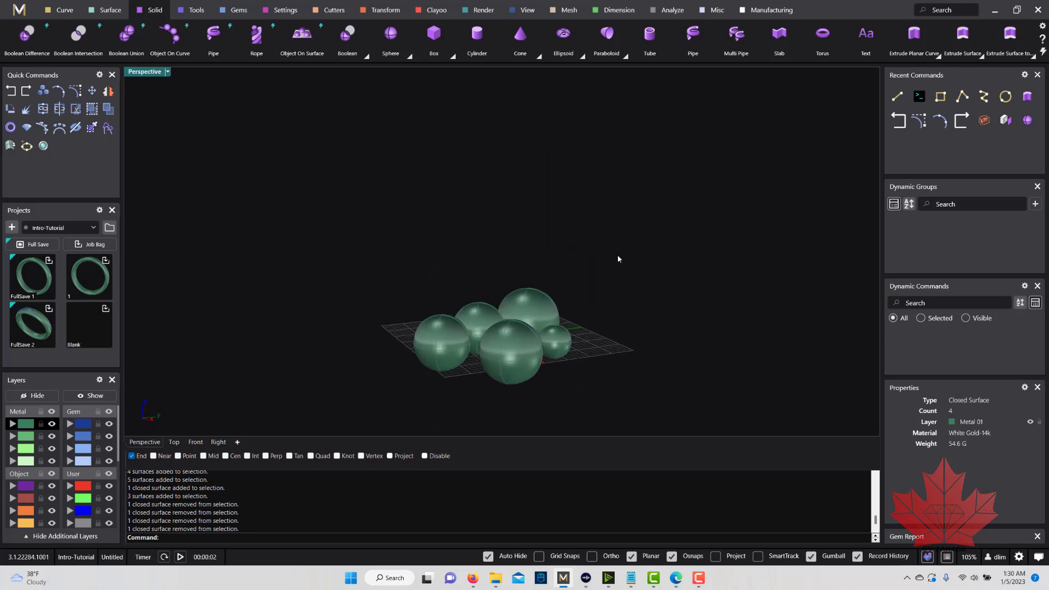
right_drag(618, 254, 548, 341)
scroll(683, 271, up, 3)
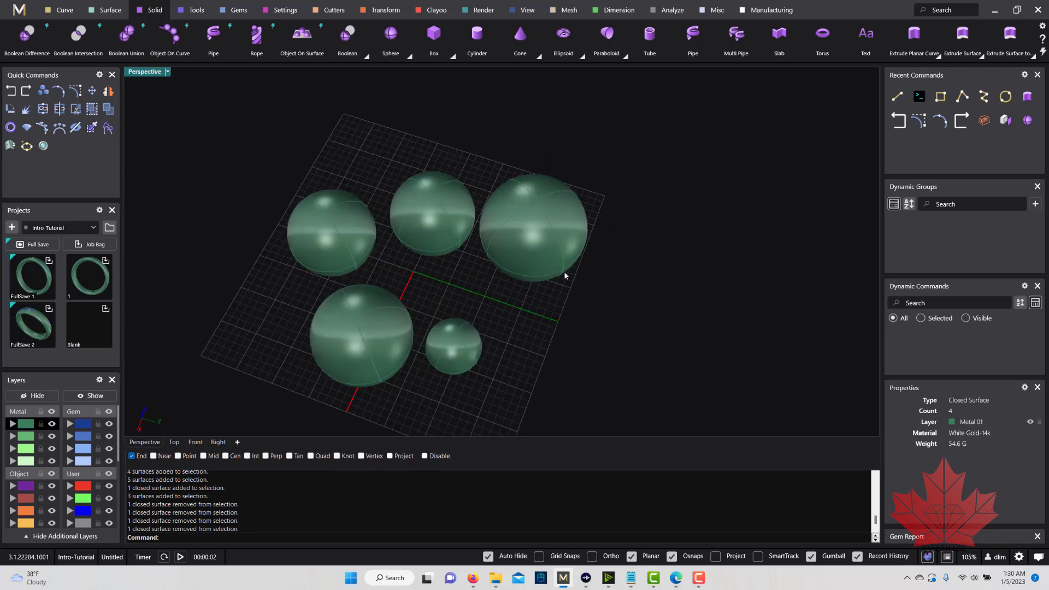
scroll(567, 276, down, 3)
right_drag(567, 276, 627, 231)
scroll(579, 324, up, 3)
right_drag(578, 323, 558, 304)
scroll(651, 276, down, 4)
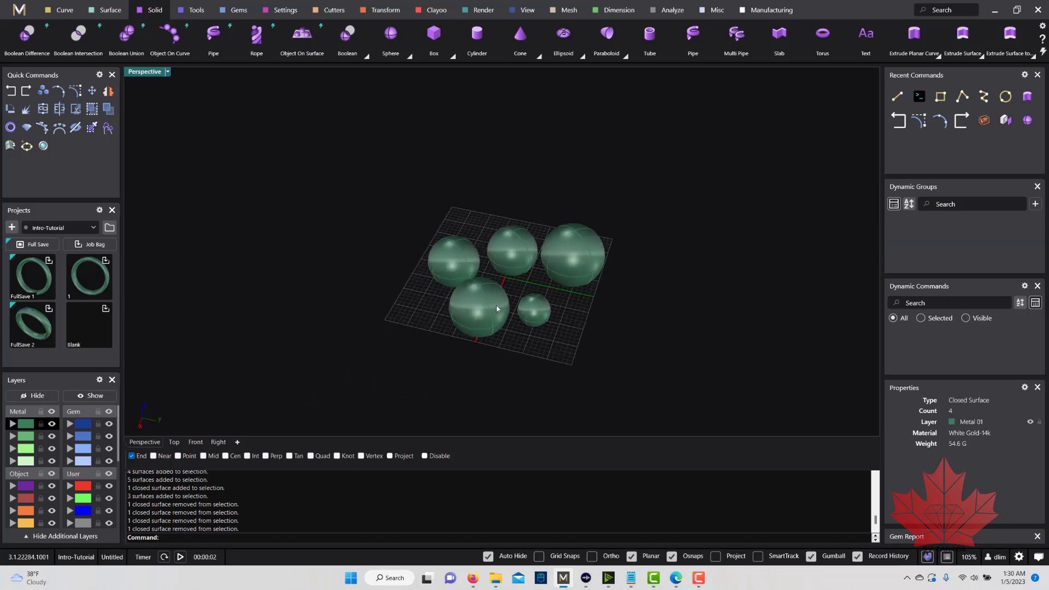
scroll(495, 305, up, 7)
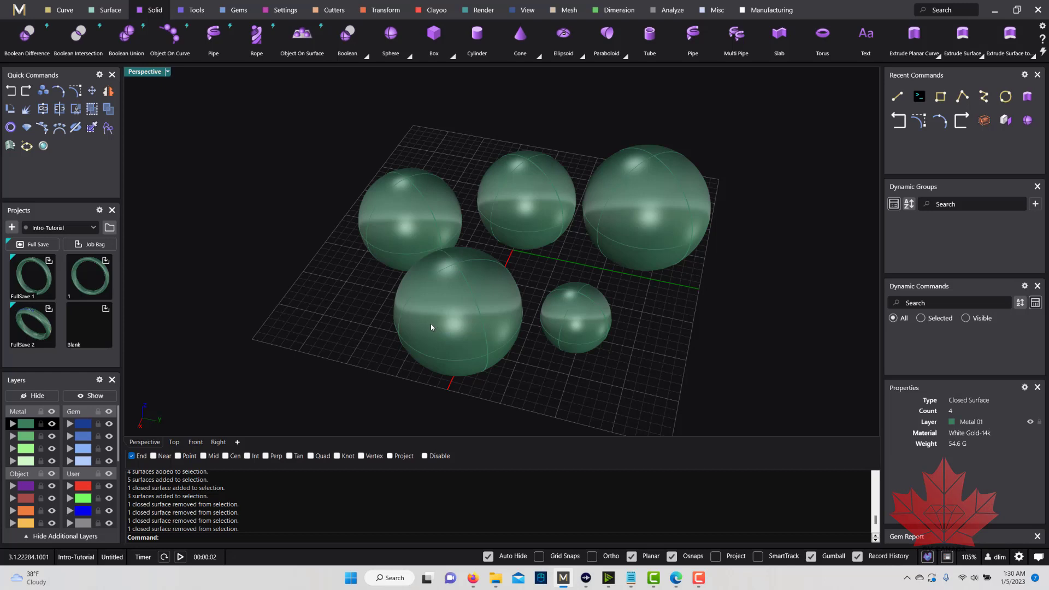
scroll(456, 325, down, 3)
right_drag(540, 277, 579, 234)
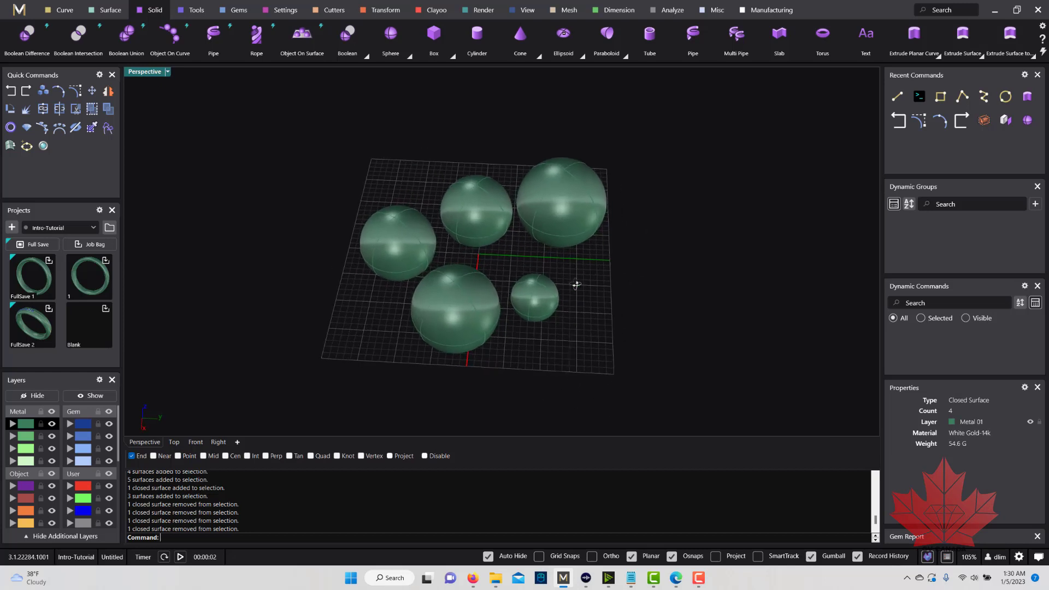
Step: Select the largest sphere at the far corner of the grid and view it closely from a low angle
click(578, 234)
right_drag(656, 335, 673, 349)
scroll(680, 363, up, 3)
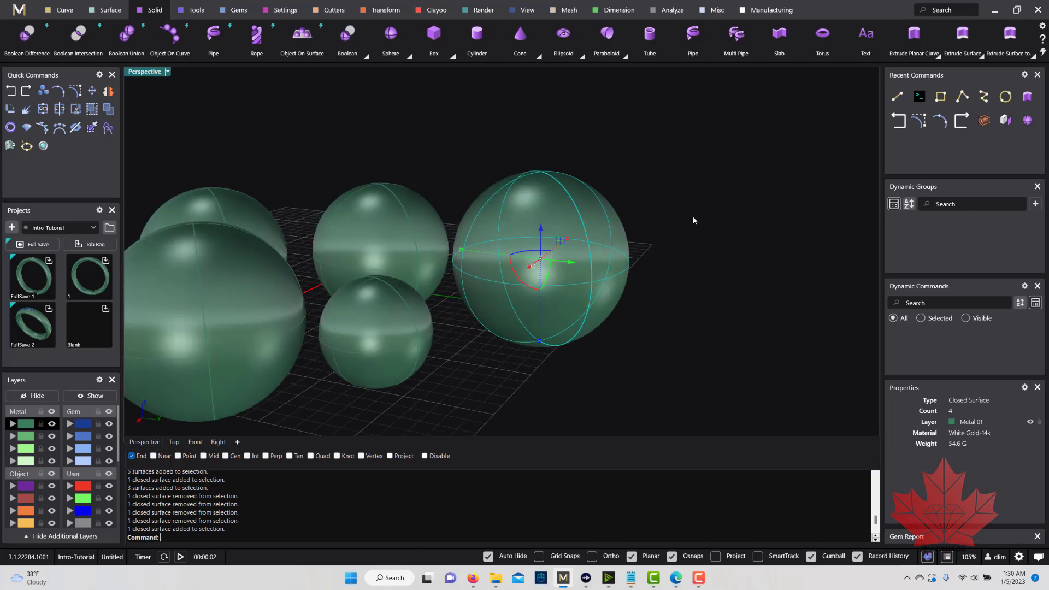
right_drag(693, 221, 652, 239)
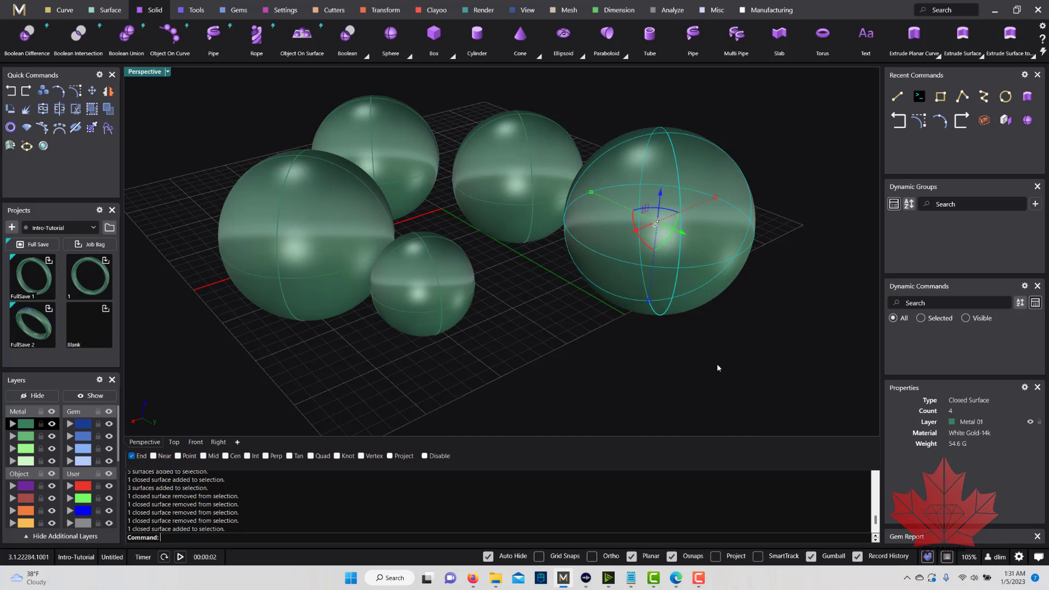
Step: Turn the gumball off and on again while the largest sphere is selected
click(812, 556)
click(812, 556)
click(625, 342)
click(628, 255)
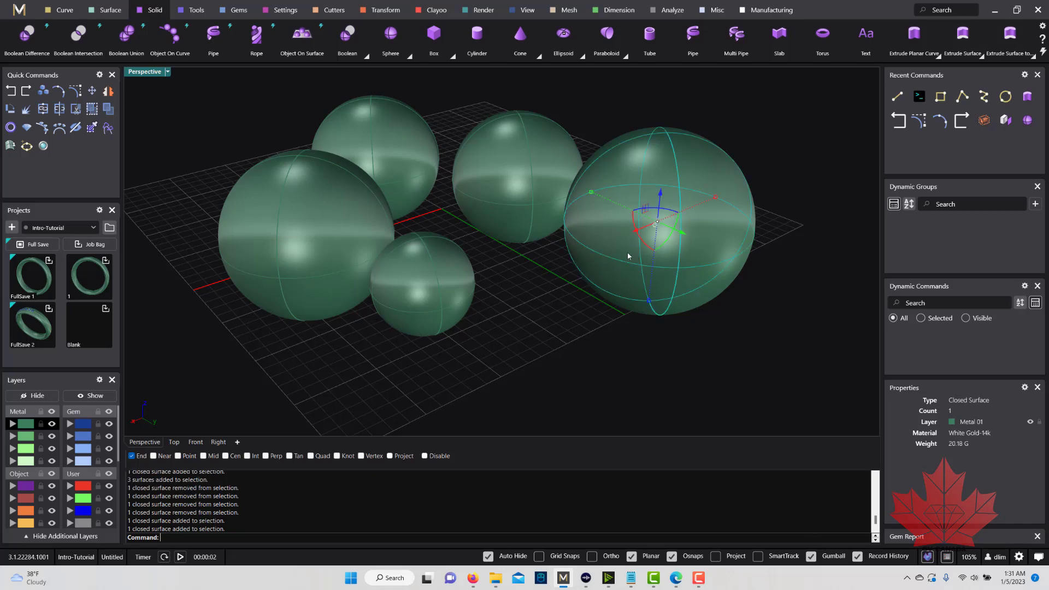
Step: Change from the maximized perspective view to the four-viewport layout with the largest sphere still selected
right_drag(751, 170, 566, 207)
scroll(567, 207, down, 4)
right_drag(751, 170, 662, 181)
scroll(732, 296, up, 4)
right_drag(732, 295, 692, 280)
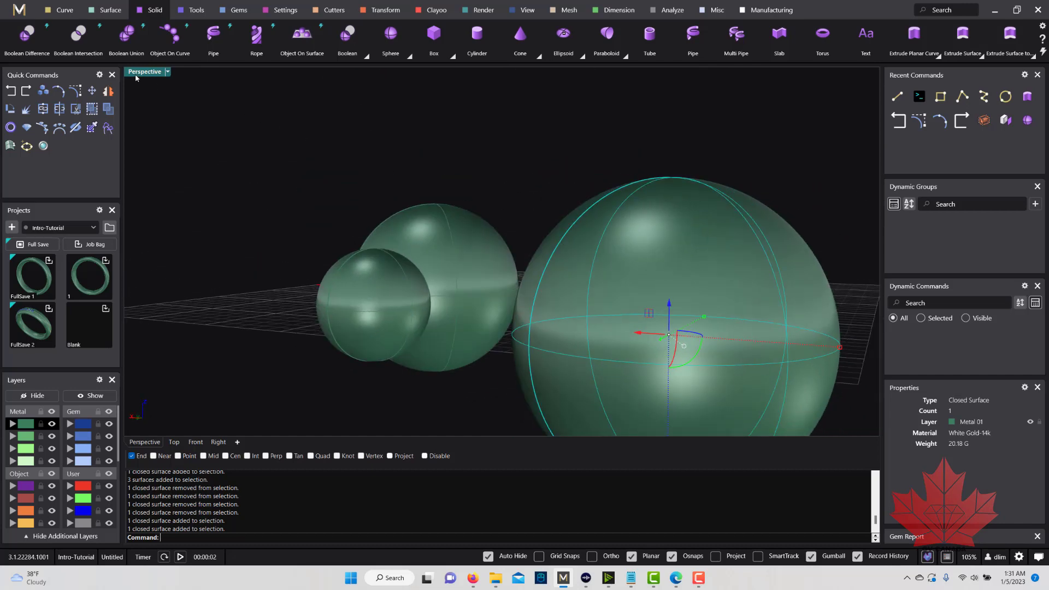
double_click(138, 74)
scroll(295, 178, down, 3)
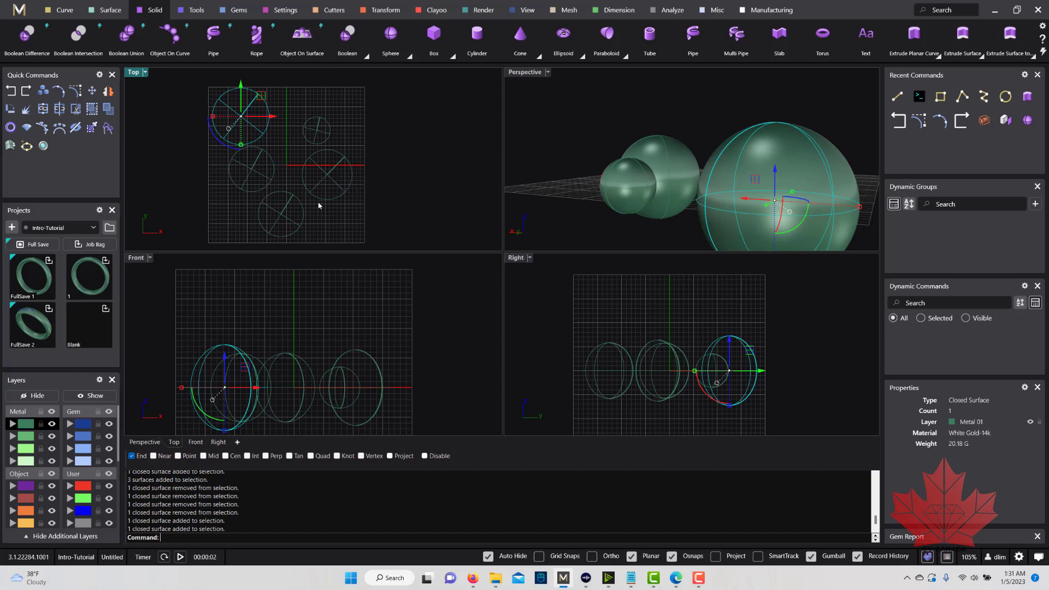
right_drag(611, 163, 402, 195)
scroll(153, 234, up, 3)
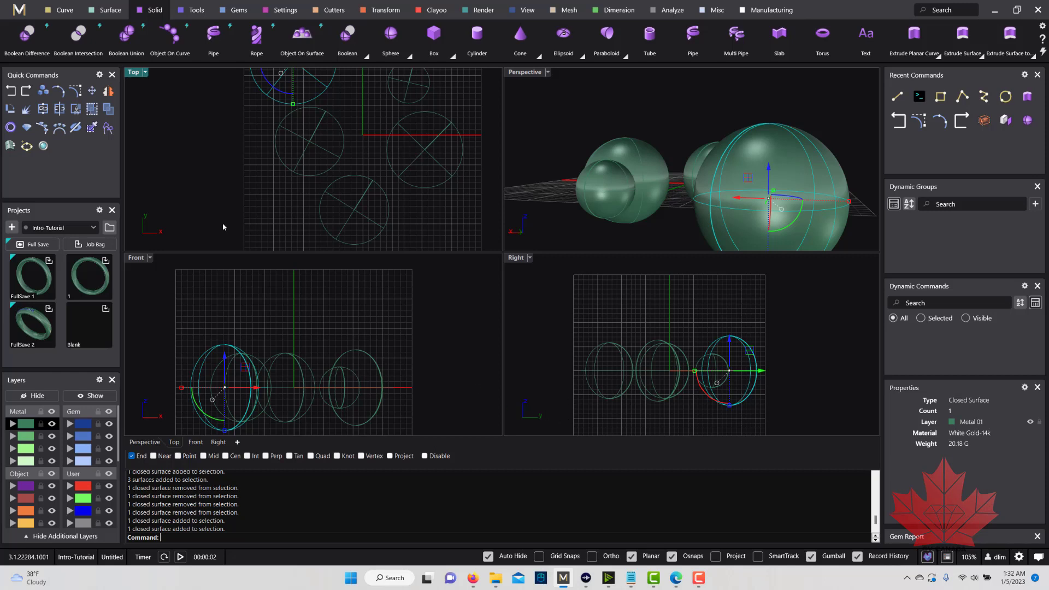
Step: Move the largest sphere straight up along the Z axis in the Front view with the gumball
mouse_move(630, 176)
right_down()
mouse_move(667, 185)
mouse_move(623, 173)
right_up()
scroll(634, 123, down, 4)
right_drag(631, 123, 627, 170)
scroll(666, 212, down, 2)
scroll(677, 150, up, 2)
scroll(678, 149, down, 2)
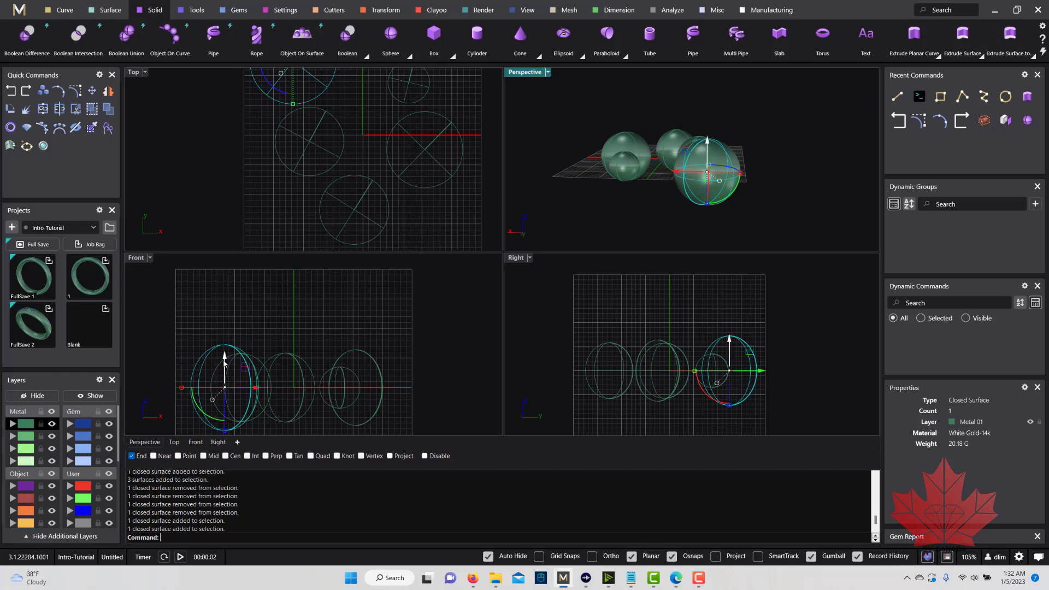
drag(225, 362, 268, 343)
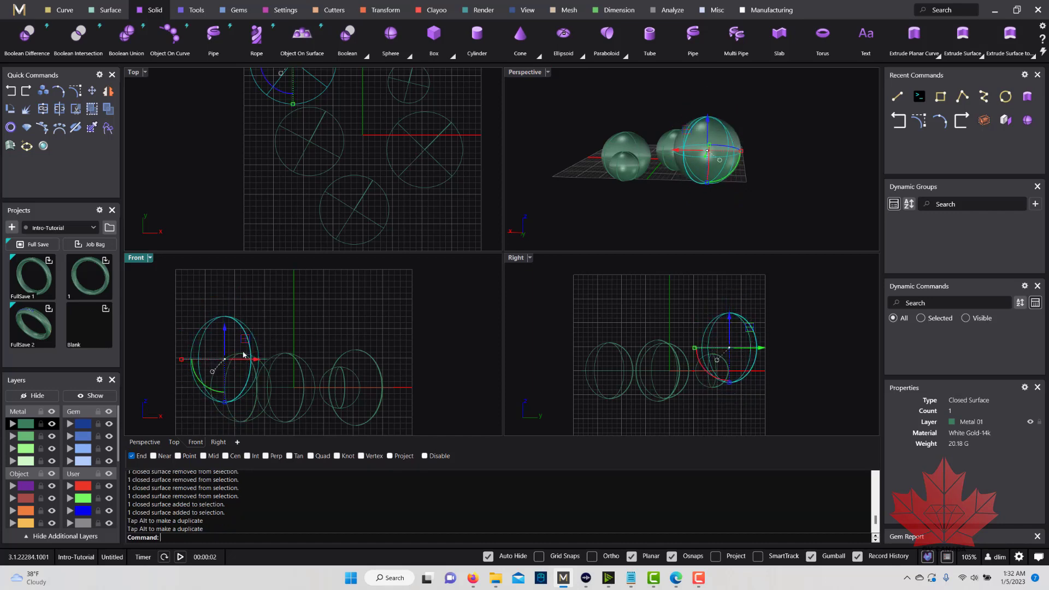
Step: Move the largest sphere freely in the XZ plane, diagonally toward the vertical axis, using the gumball's planar handle in the Front view
scroll(244, 355, up, 5)
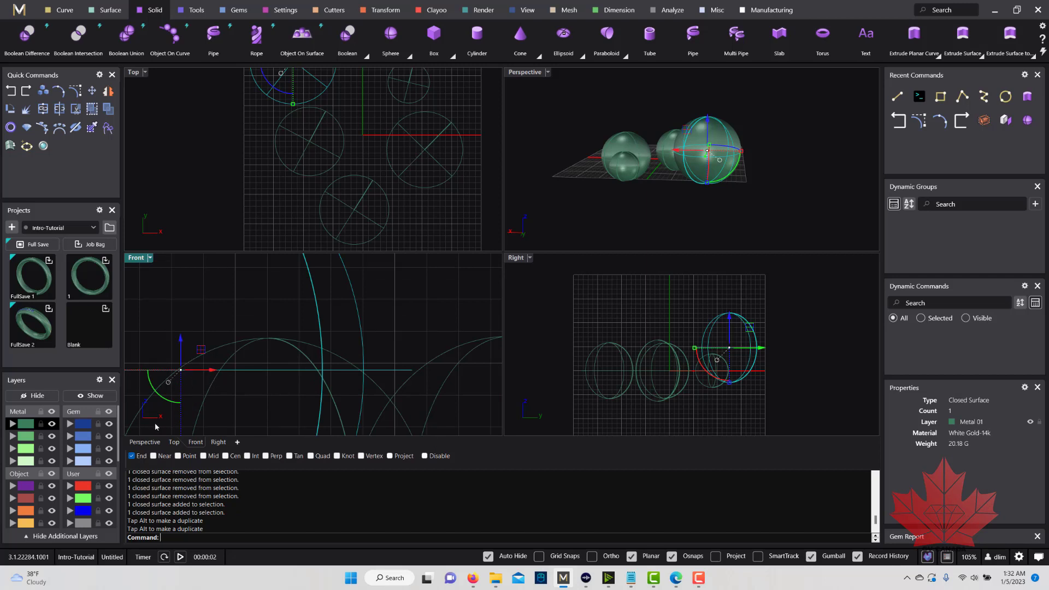
right_drag(210, 378, 255, 373)
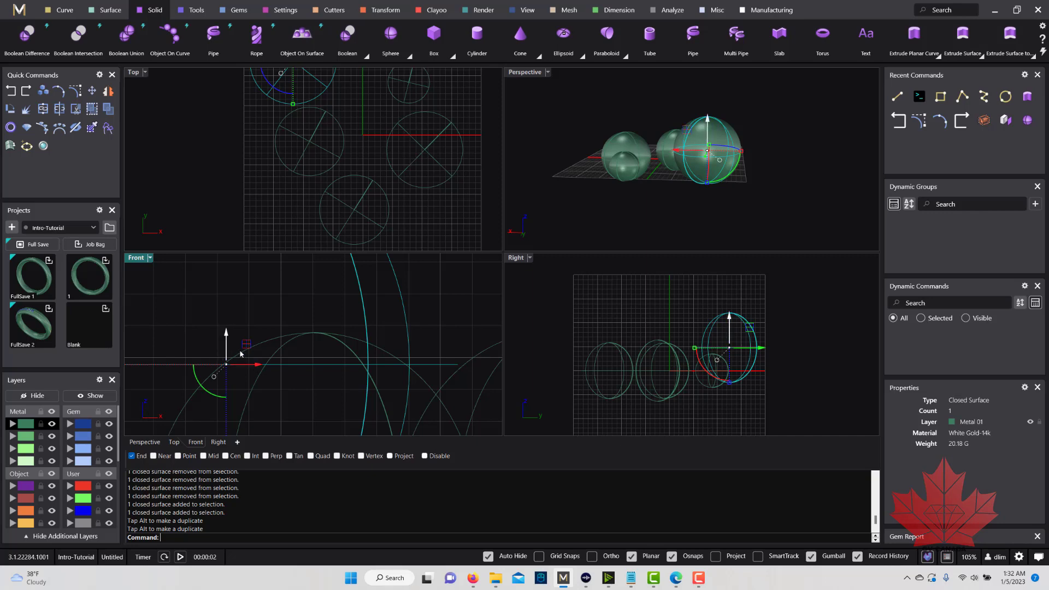
drag(247, 345, 415, 304)
scroll(312, 338, down, 12)
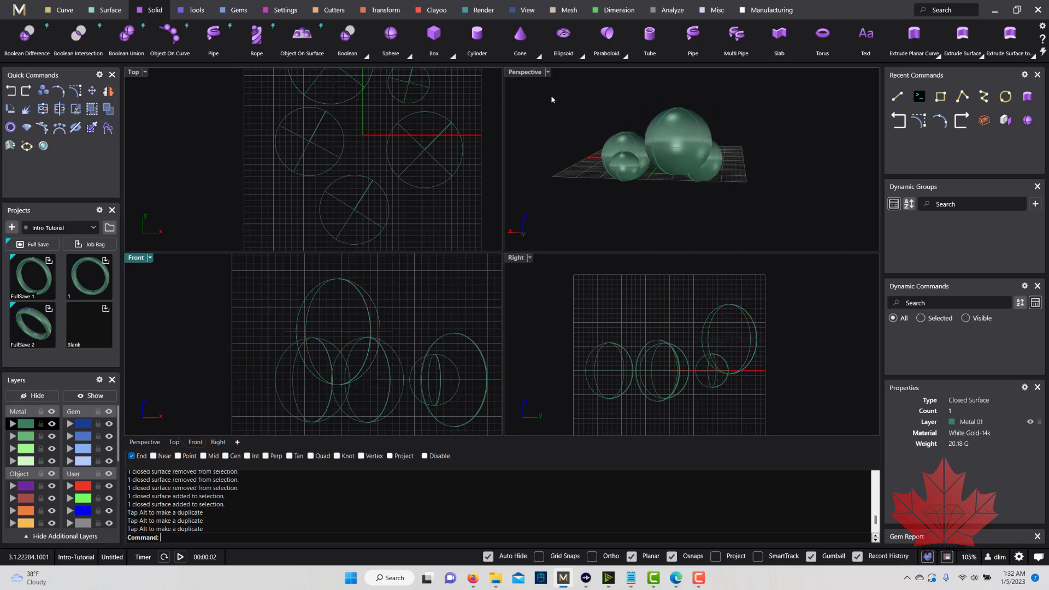
Step: Examine the raised sphere in a maximized perspective view from above, and return to the four-viewport layout to compare the views
double_click(528, 73)
right_drag(599, 211, 397, 282)
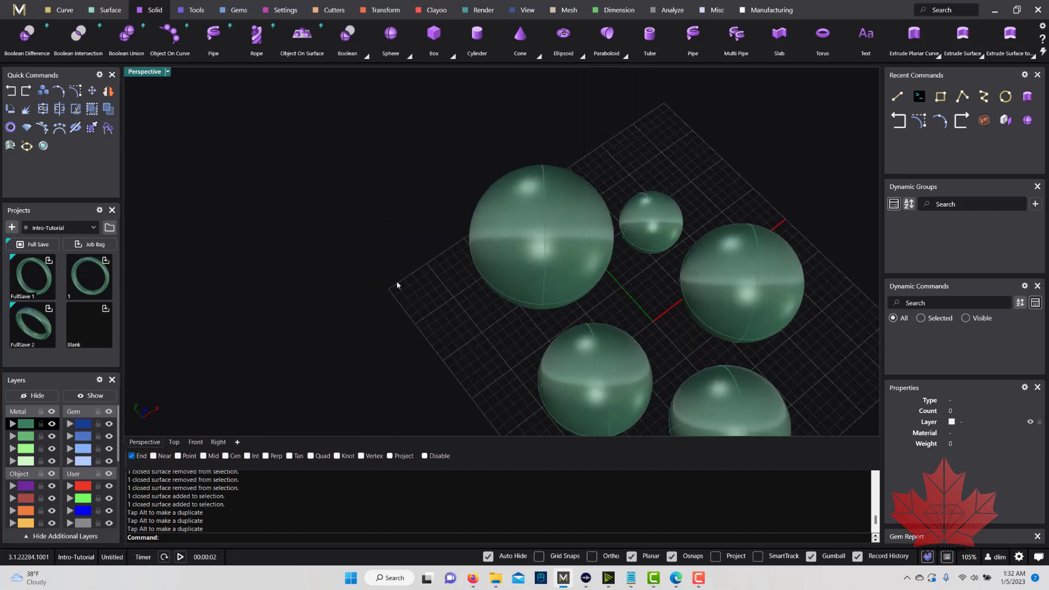
key(ctrl+m)
scroll(280, 187, down, 3)
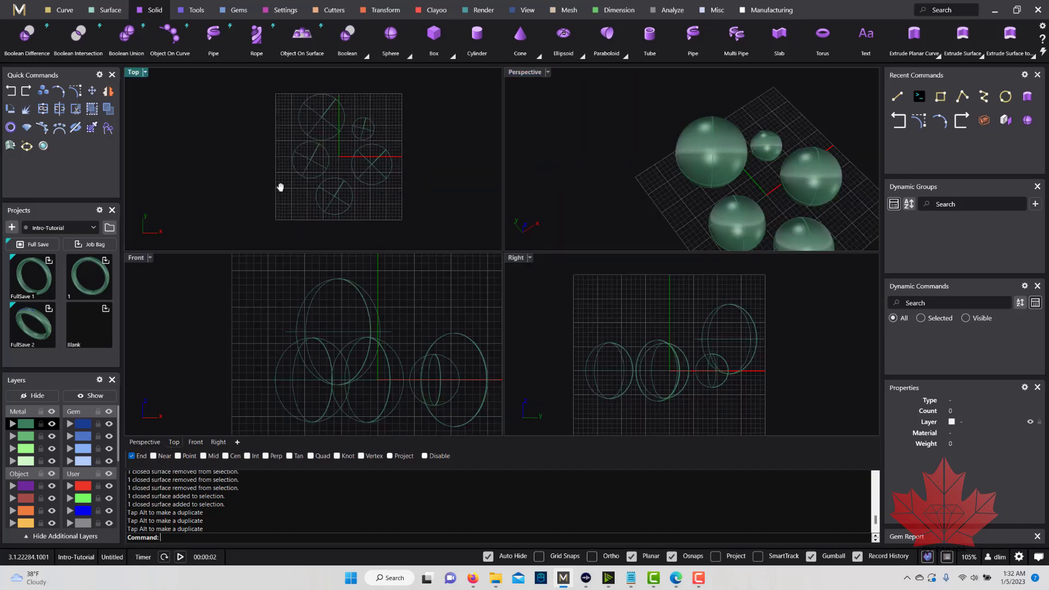
scroll(289, 189, up, 2)
scroll(311, 335, down, 4)
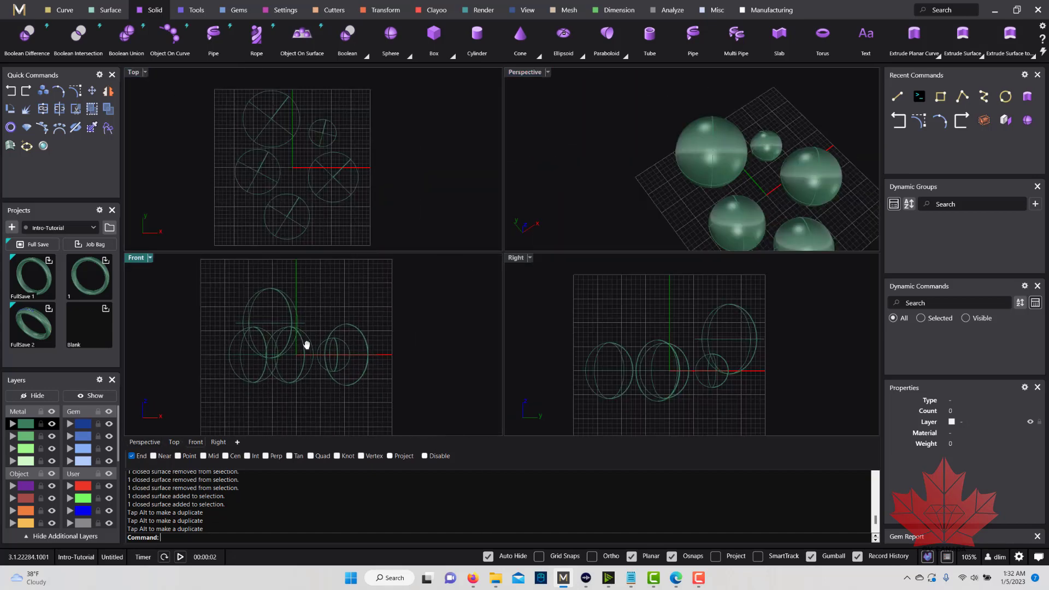
right_drag(351, 196, 361, 197)
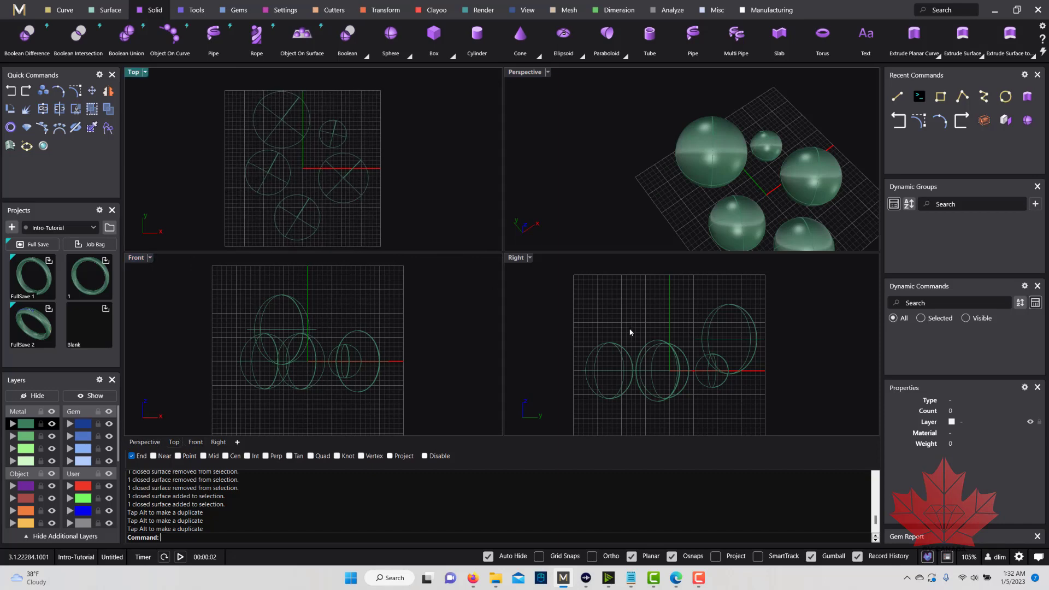
Step: Reselect the largest sphere in the perspective view and enlarge the view around its gumball
click(669, 314)
scroll(686, 312, down, 2)
right_drag(693, 307, 698, 311)
click(706, 167)
scroll(622, 168, down, 2)
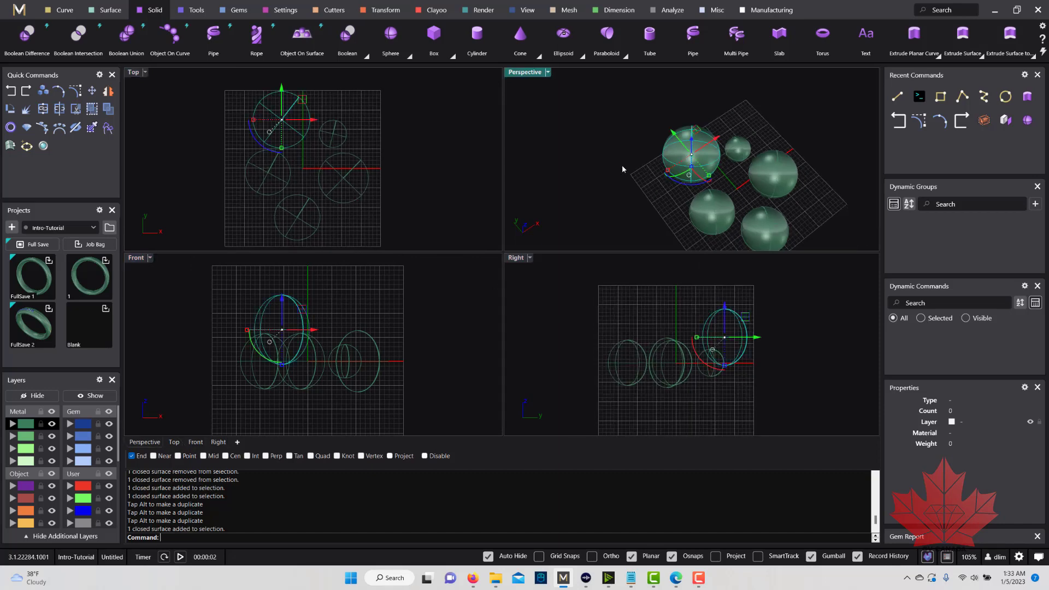
right_drag(622, 167, 618, 194)
scroll(689, 129, up, 5)
scroll(676, 111, up, 4)
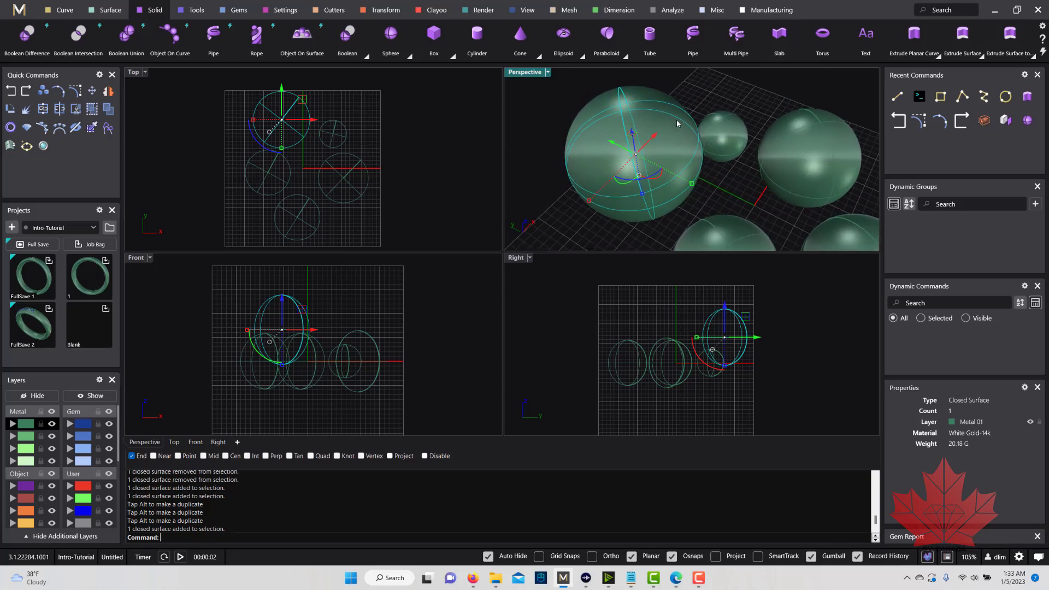
scroll(273, 153, up, 4)
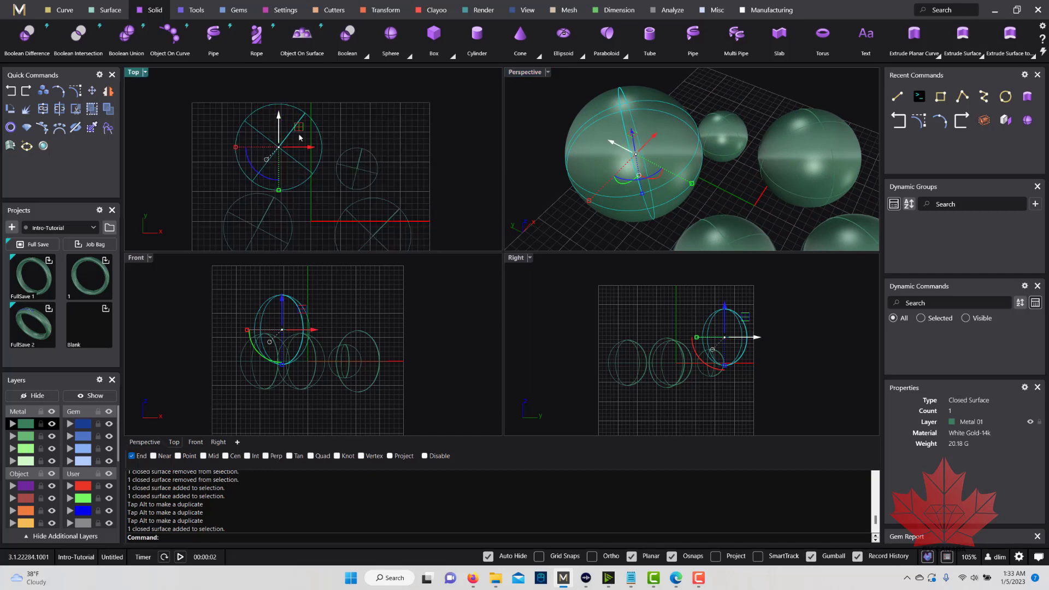
Step: Move the largest sphere in the negative X and negative Y directions in the Top view using the gumball arrows
scroll(254, 156, down, 4)
drag(295, 152, 264, 160)
scroll(340, 115, down, 3)
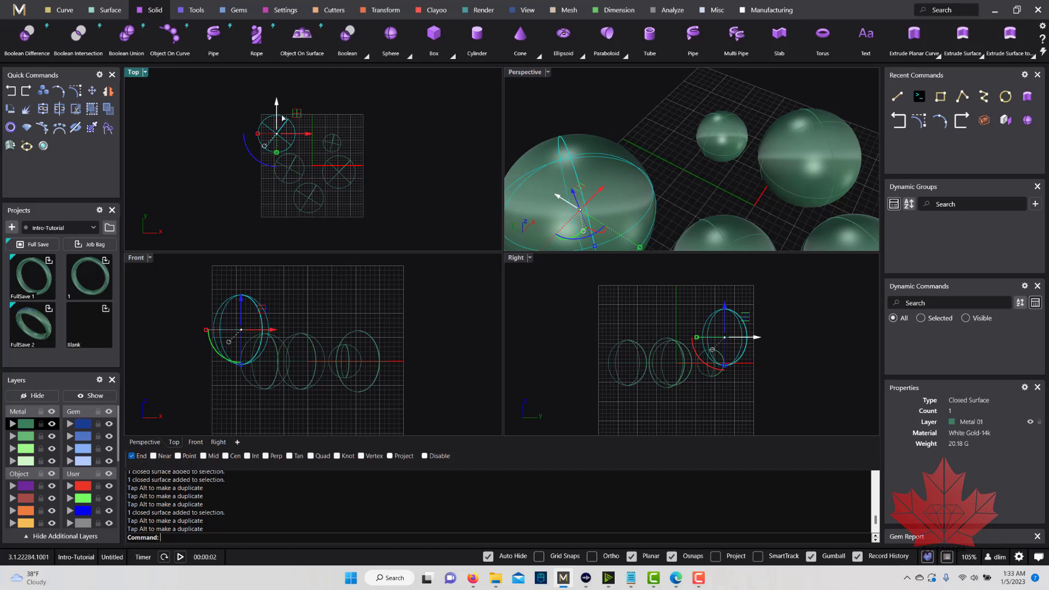
drag(281, 116, 293, 167)
scroll(326, 331, down, 2)
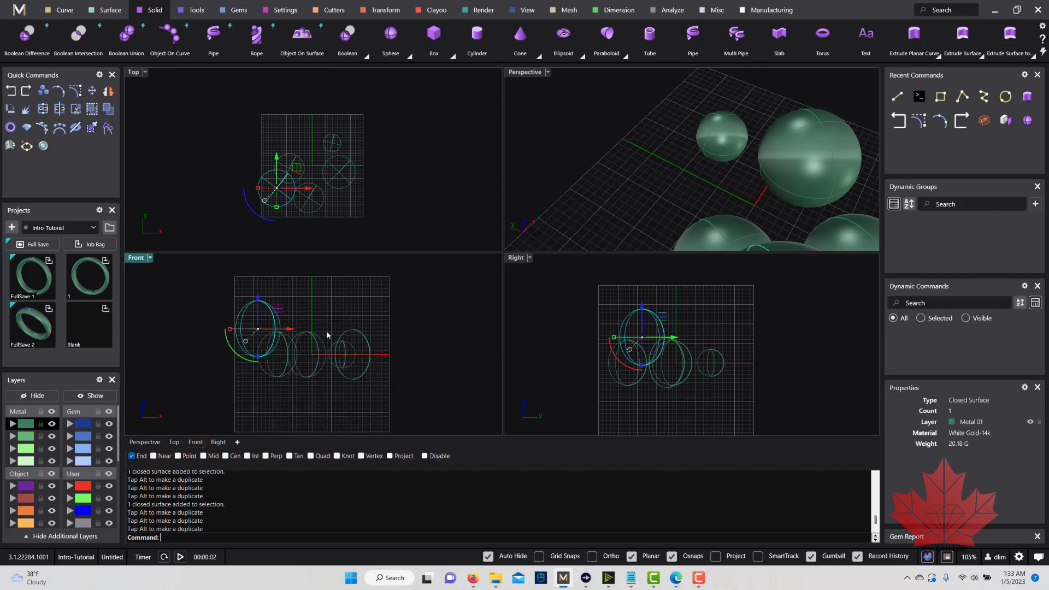
Step: Lower the largest sphere along the Z axis in the Front view and deselect it
scroll(281, 360, up, 2)
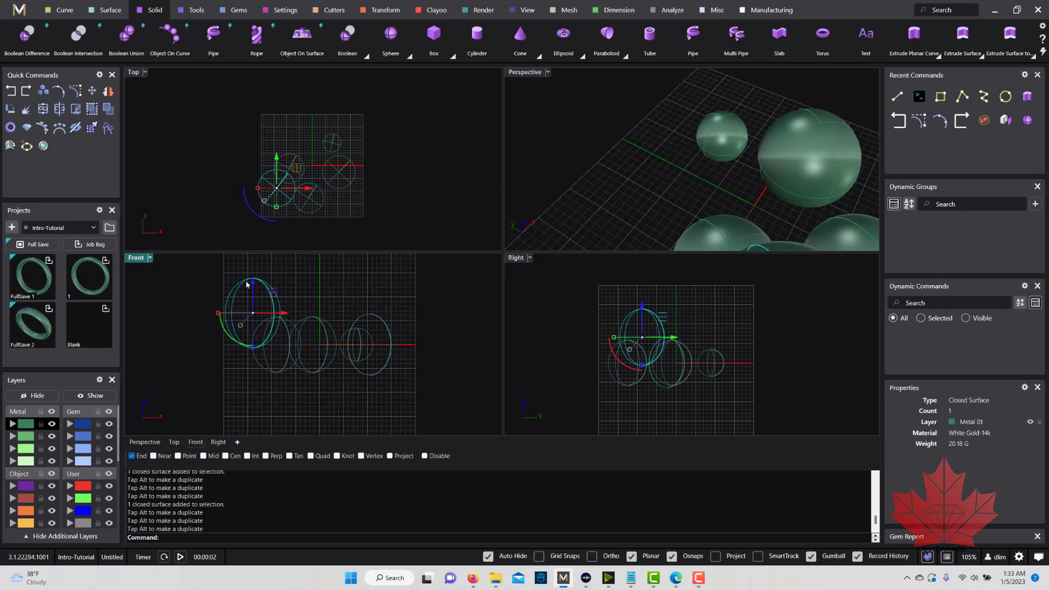
drag(249, 283, 253, 349)
click(349, 290)
Step: Maximize the perspective viewport, view the spheres from directly above, and select the lowered largest sphere
double_click(533, 75)
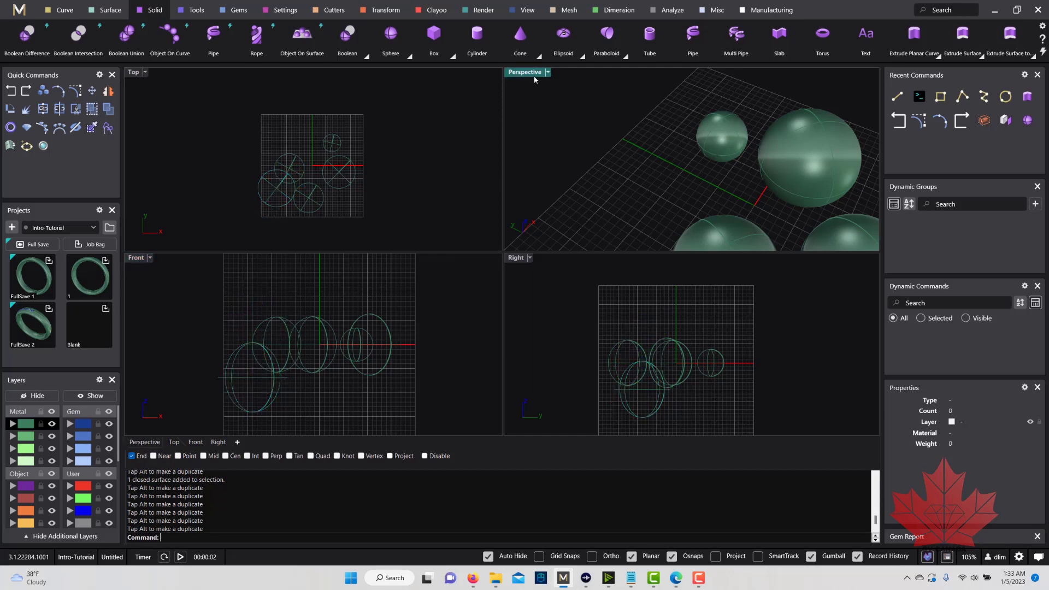
scroll(536, 173, down, 7)
right_drag(580, 256, 477, 250)
click(525, 336)
scroll(410, 331, up, 6)
scroll(516, 256, down, 2)
scroll(490, 259, up, 4)
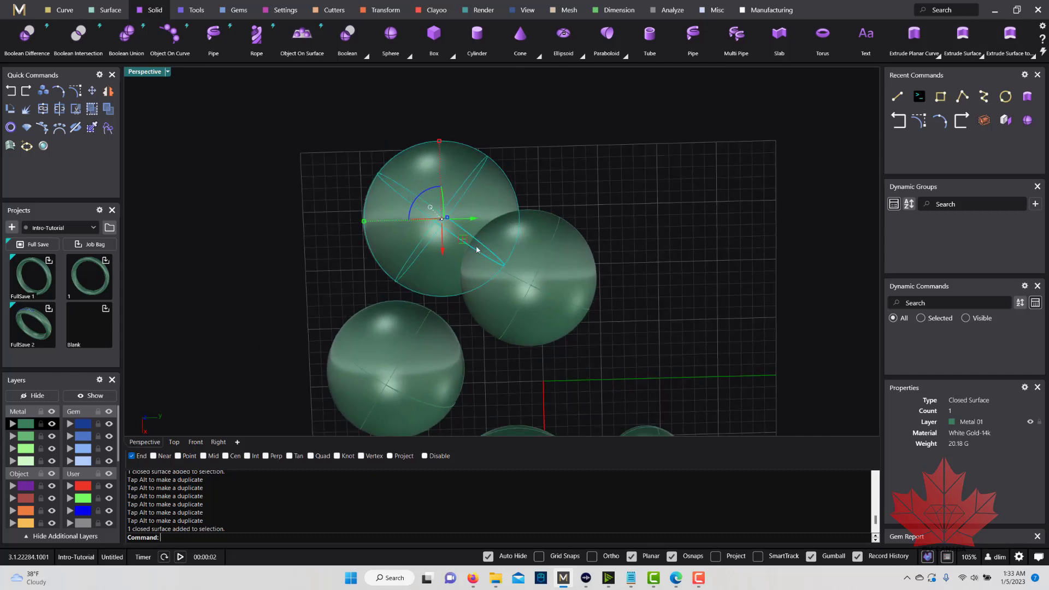
scroll(498, 186, down, 5)
right_drag(549, 311, 542, 289)
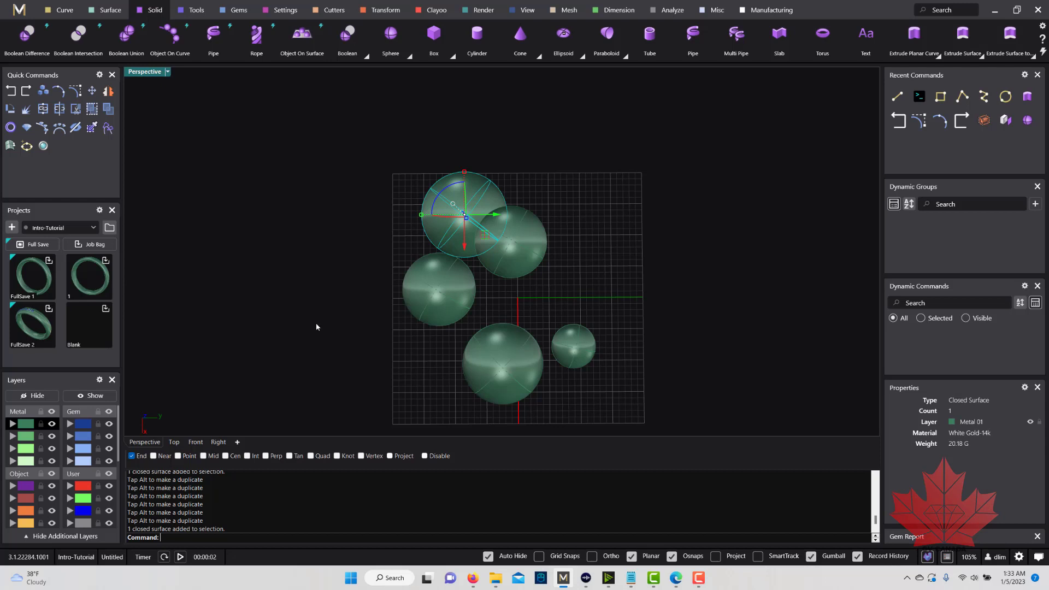
Step: Move the largest sphere along the Y axis past the edge of the grid in the maximized perspective view, and deselect it
double_click(156, 75)
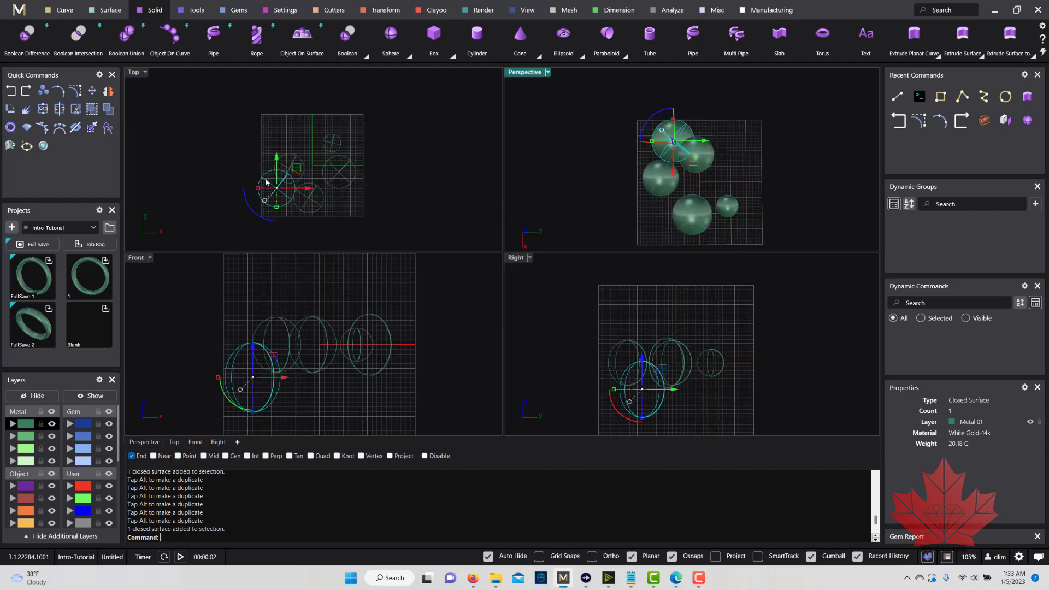
double_click(524, 72)
drag(485, 235, 713, 242)
click(464, 241)
Step: Reselect the largest sphere outside the grid and shift it diagonally with the gumball's planar handle
scroll(457, 224, down, 4)
scroll(626, 306, up, 4)
click(610, 206)
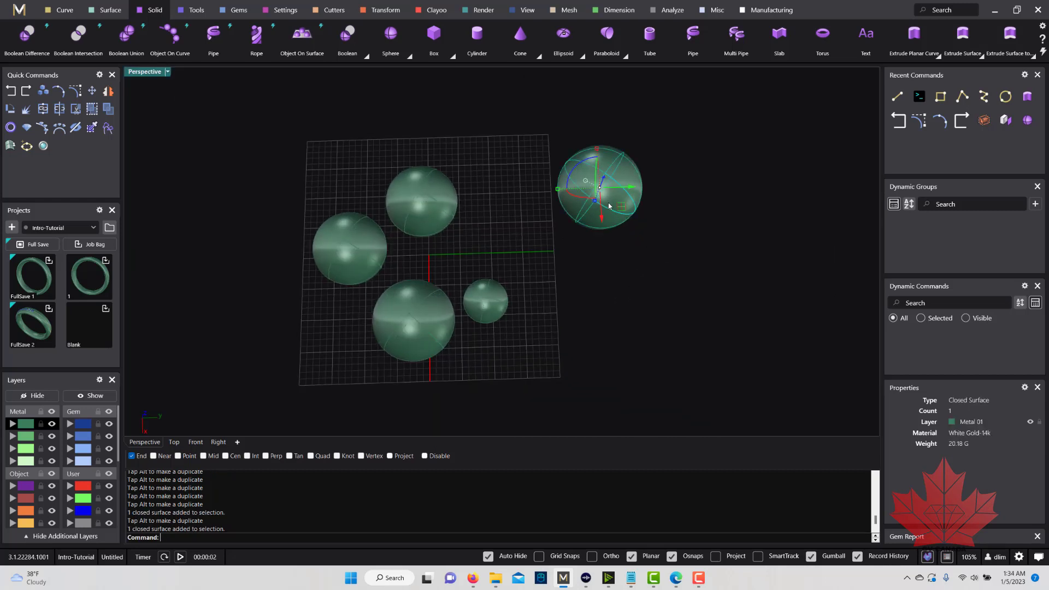
drag(619, 208, 544, 244)
Step: Tilt the largest sphere slightly about the Y axis with the gumball's green rotation arc
right_drag(603, 275, 548, 191)
scroll(555, 339, up, 3)
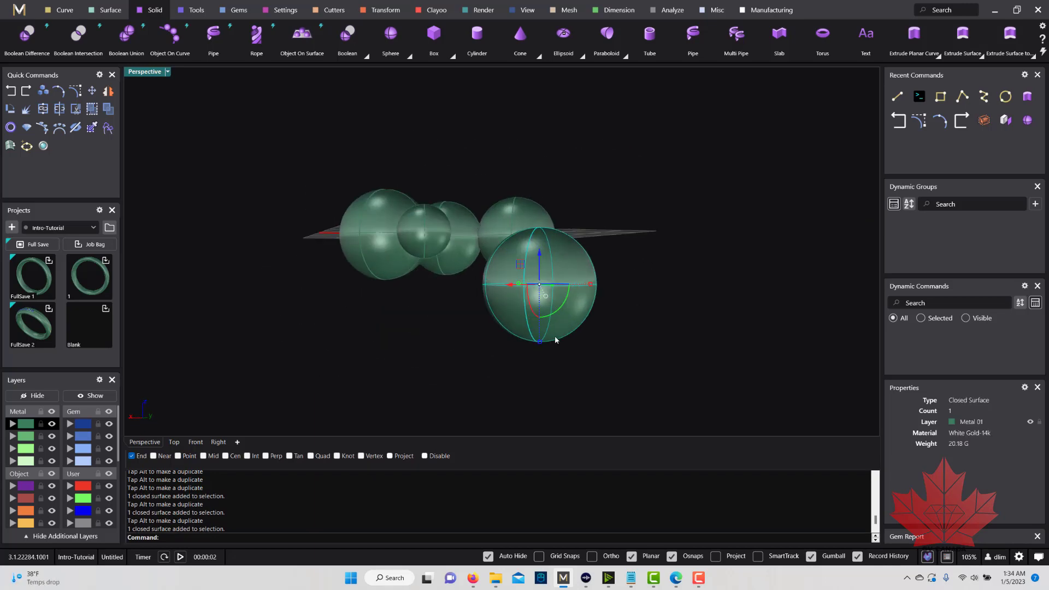
right_drag(618, 205, 555, 298)
scroll(555, 299, up, 4)
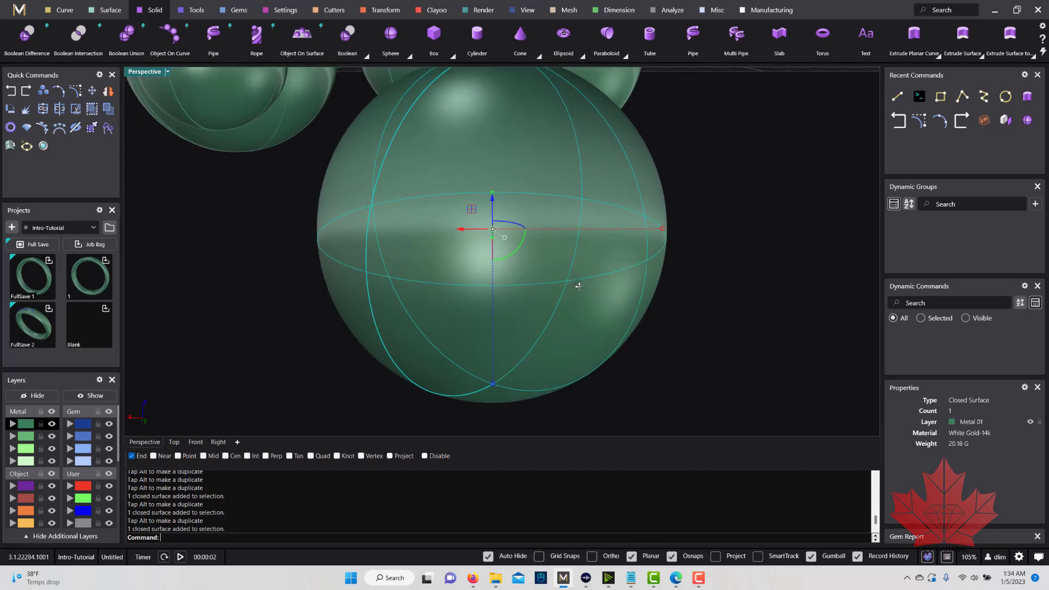
drag(522, 243, 553, 240)
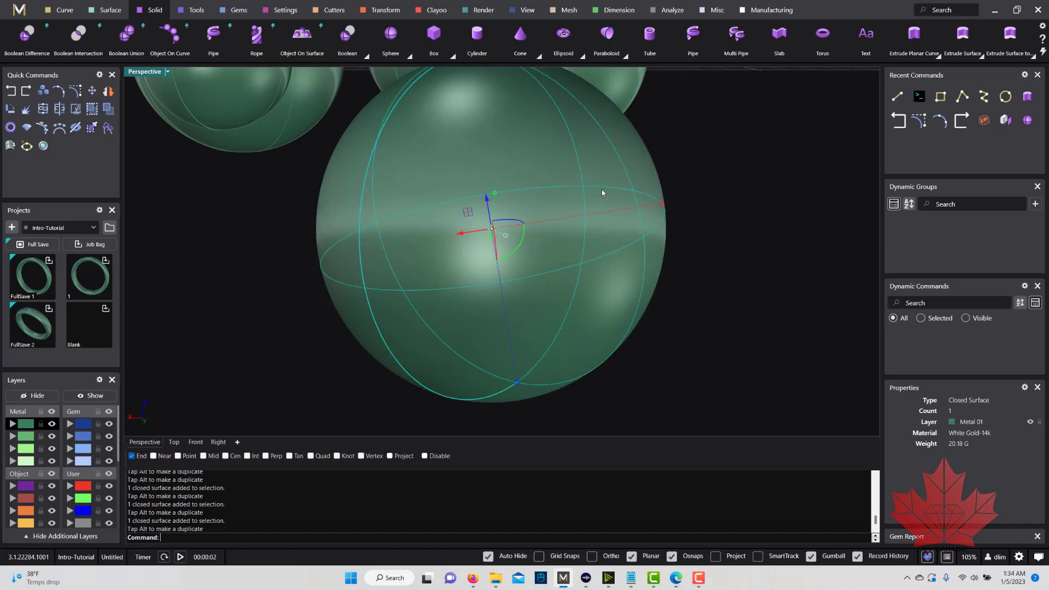
Step: Rotate the largest sphere about the Z axis with the gumball's blue rotation arc, and reselect the sphere
right_drag(602, 189, 461, 211)
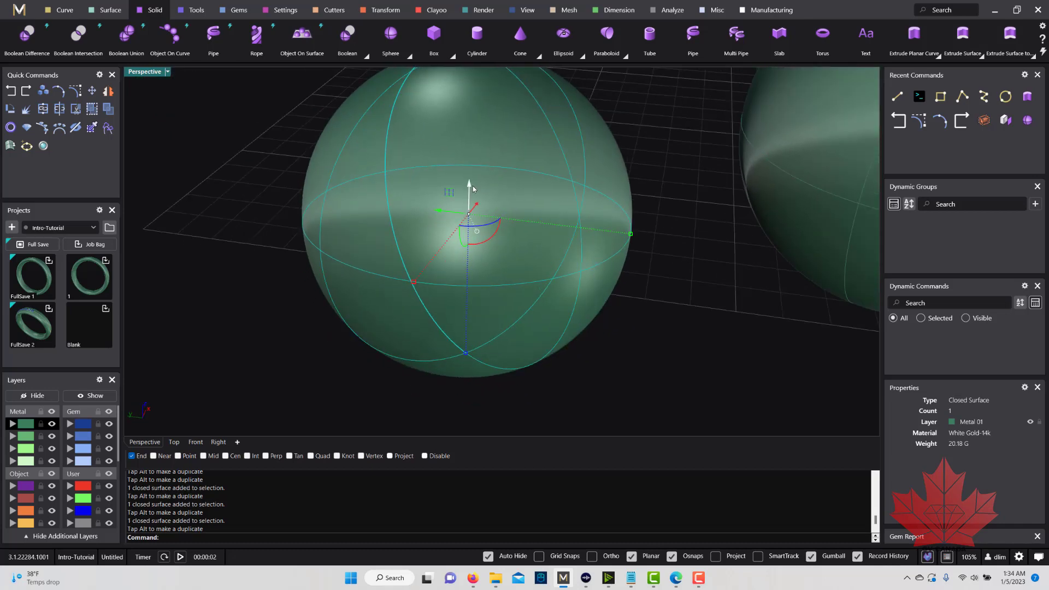
mouse_move(510, 166)
right_down()
mouse_move(527, 157)
mouse_move(474, 188)
mouse_move(529, 143)
mouse_move(504, 183)
right_up()
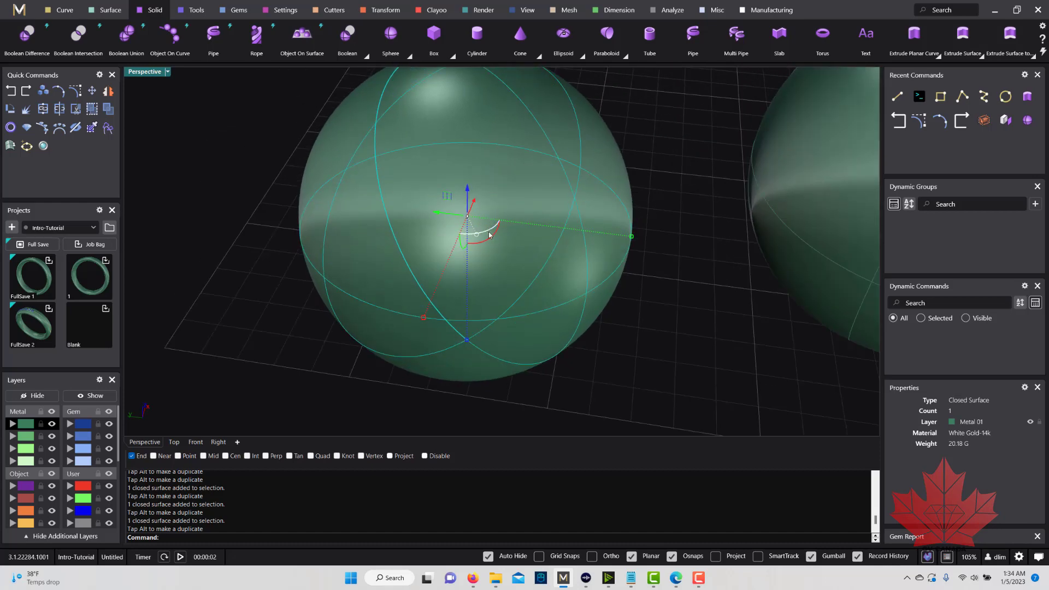
right_drag(491, 233, 470, 270)
drag(484, 257, 504, 232)
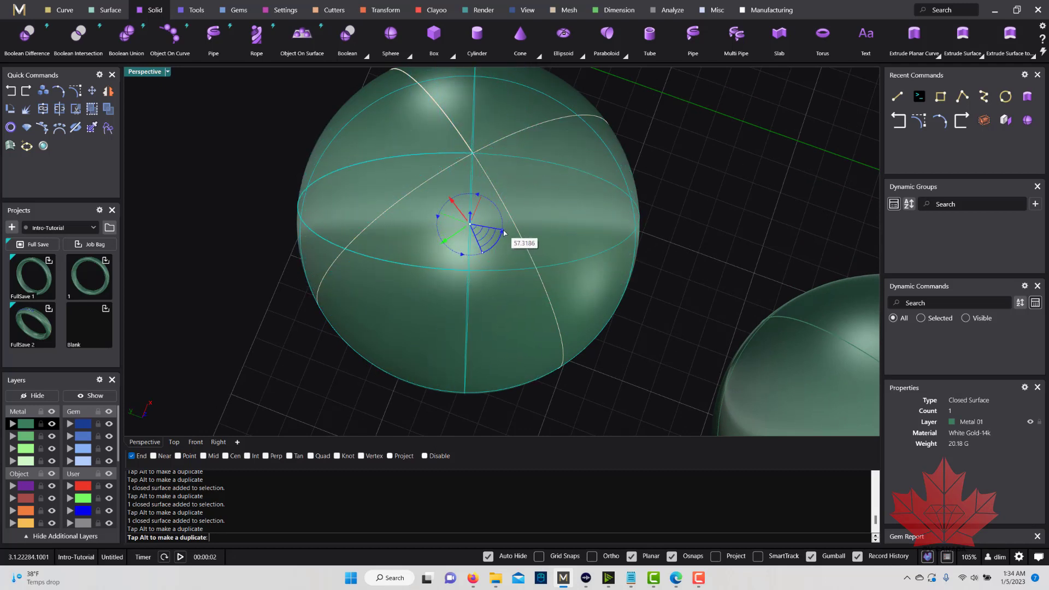
drag(504, 233, 500, 206)
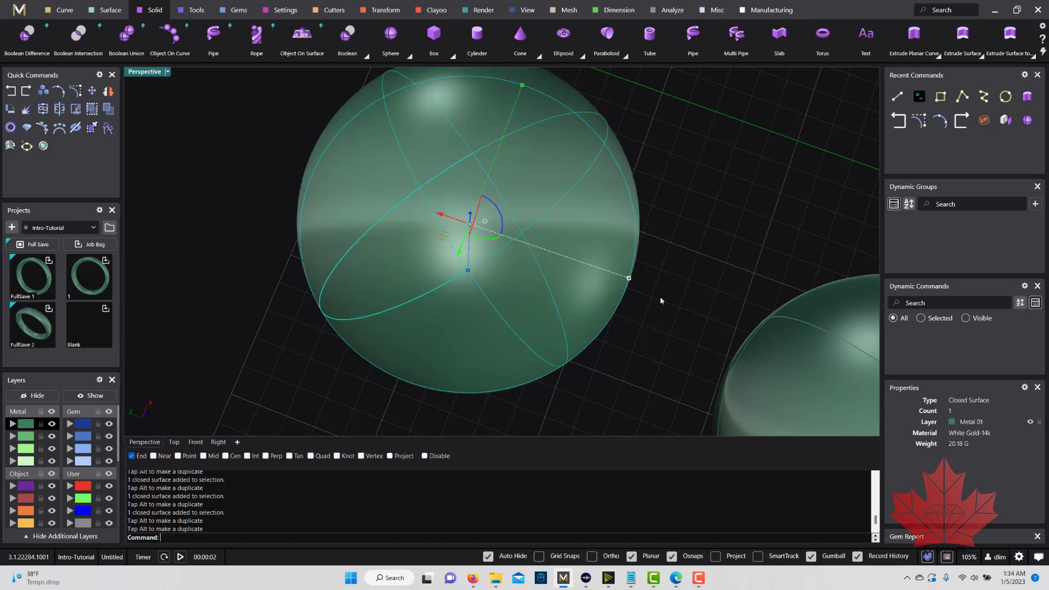
click(660, 297)
click(562, 253)
Step: Squash the largest sphere along the Y axis with the gumball's green scale handle, and deselect it
right_drag(559, 305, 558, 219)
scroll(515, 257, down, 6)
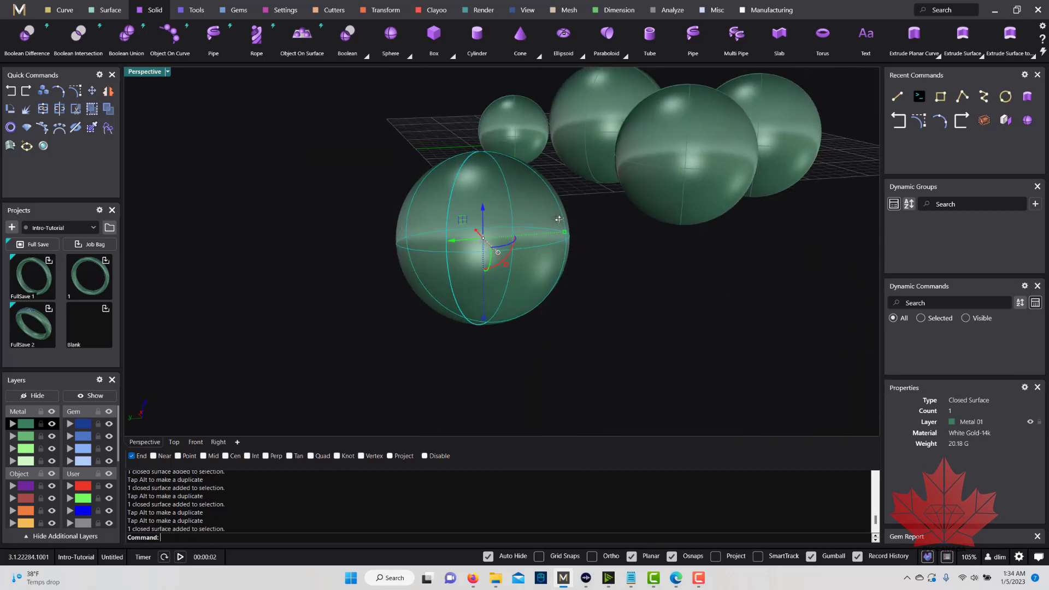
right_drag(486, 218, 586, 235)
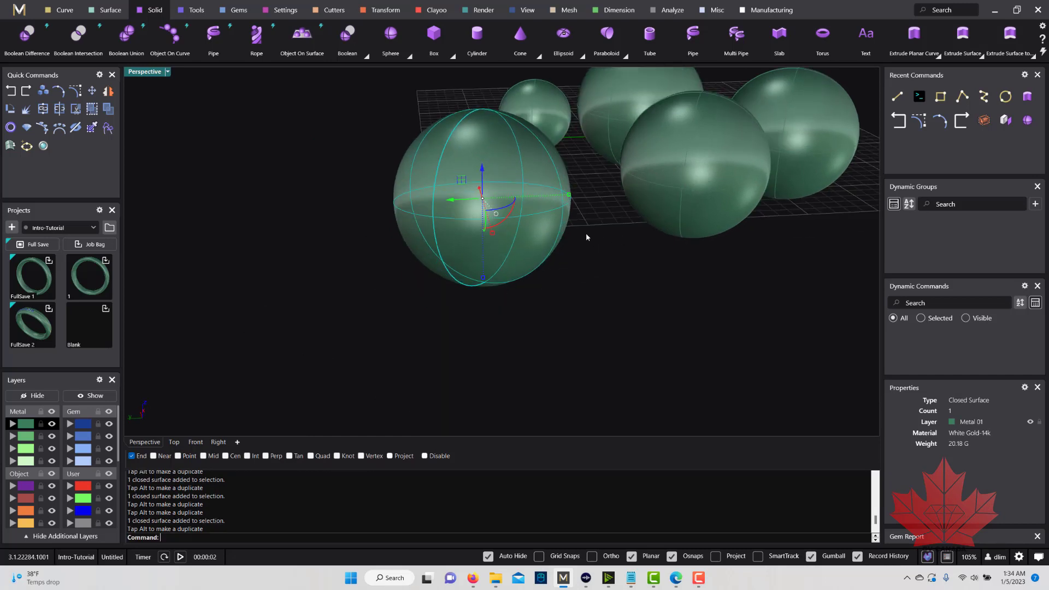
scroll(586, 234, up, 4)
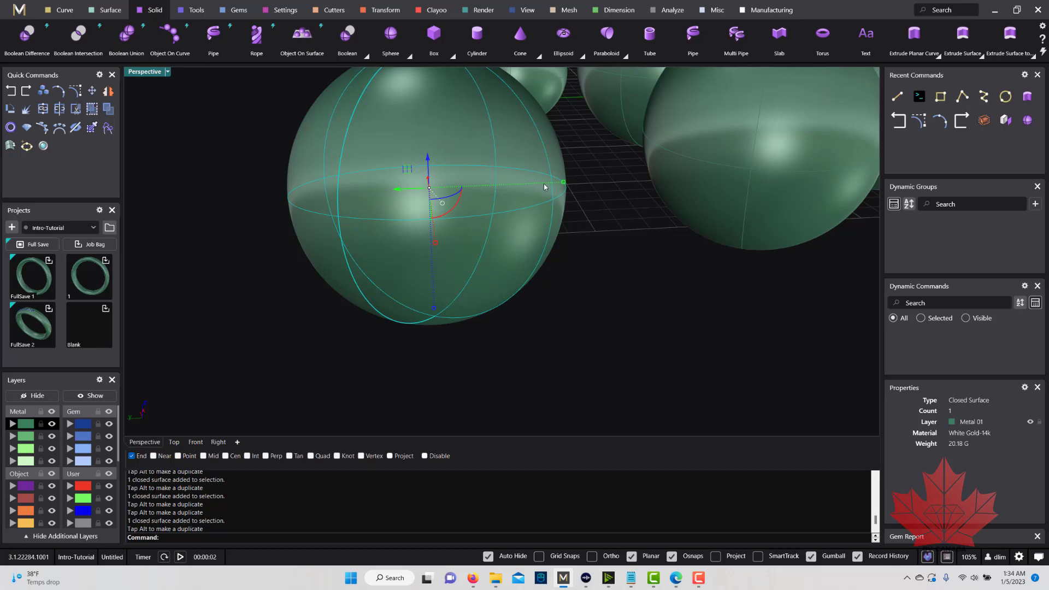
scroll(583, 189, up, 4)
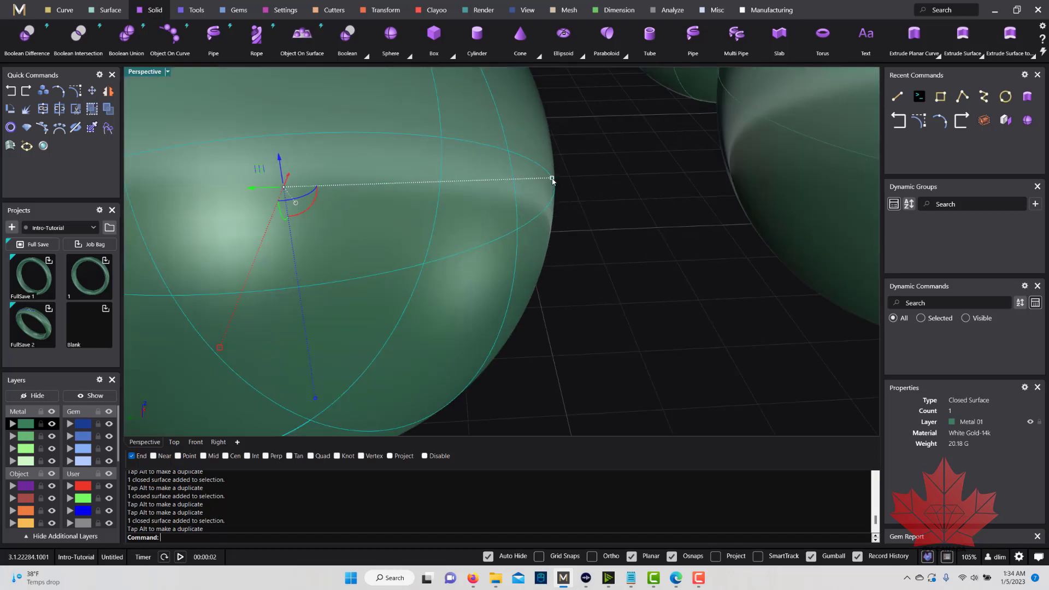
scroll(552, 179, down, 3)
drag(552, 178, 507, 192)
click(576, 248)
Step: Reselect the squashed sphere, stretch it slightly along the Y axis with the green scale handle, and deselect it
scroll(488, 304, down, 5)
click(473, 272)
right_drag(488, 222, 490, 269)
mouse_move(497, 246)
mouse_down()
mouse_move(548, 253)
mouse_move(471, 248)
mouse_move(514, 253)
mouse_up()
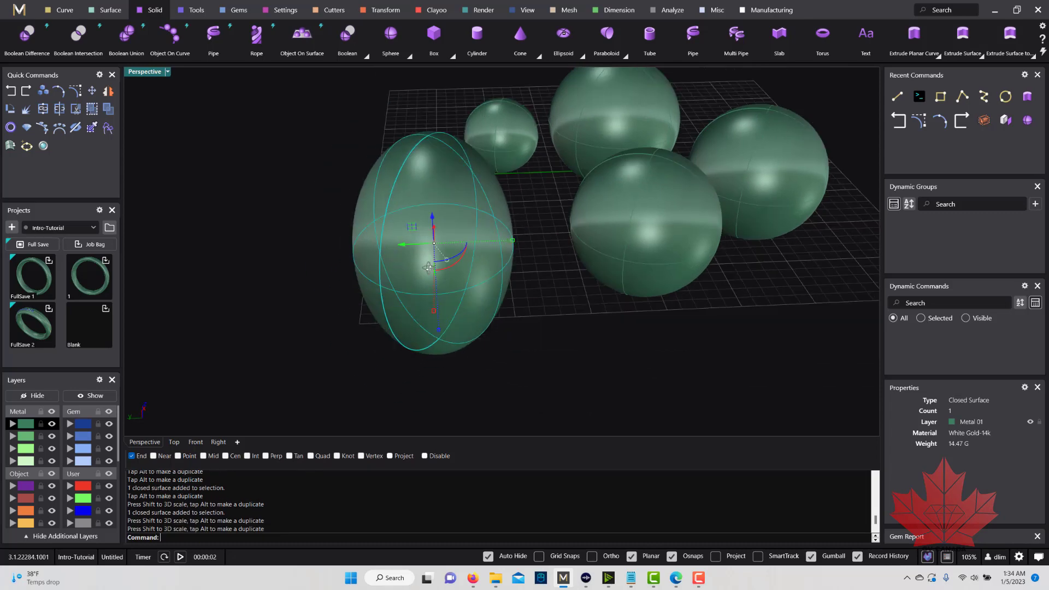
right_drag(514, 253, 536, 323)
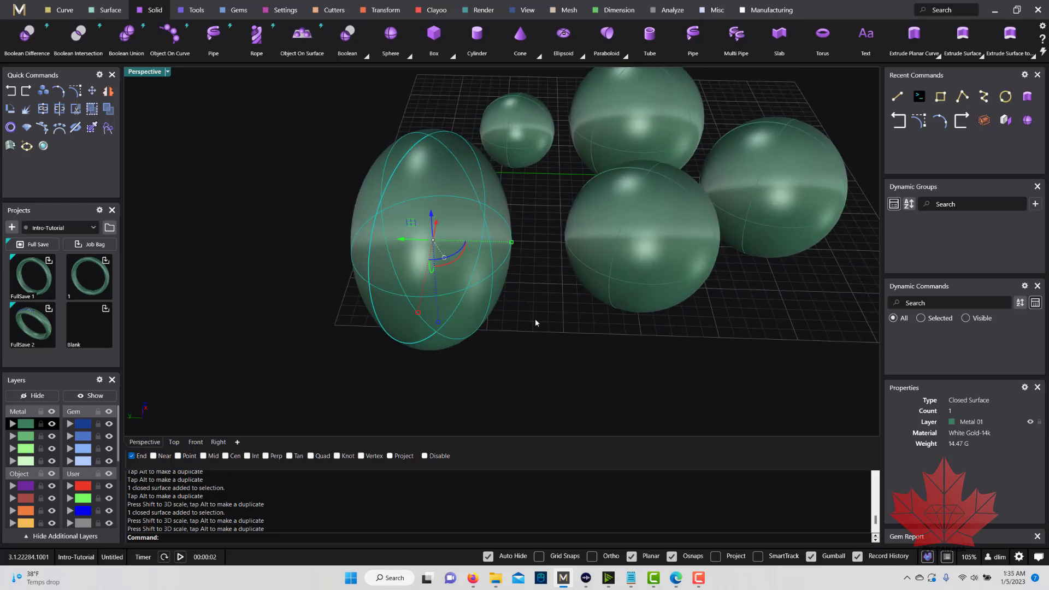
click(536, 323)
Step: Add a sphere about 14 mm in diameter at the grid's far right corner
scroll(533, 301, down, 6)
right_drag(541, 274, 597, 295)
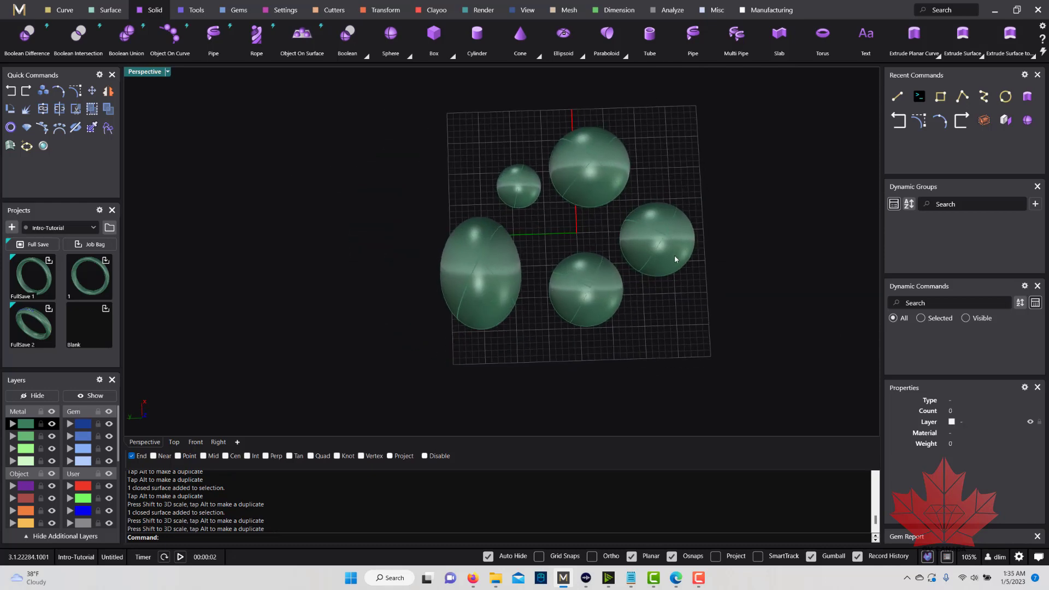
scroll(372, 272, down, 4)
scroll(513, 253, up, 6)
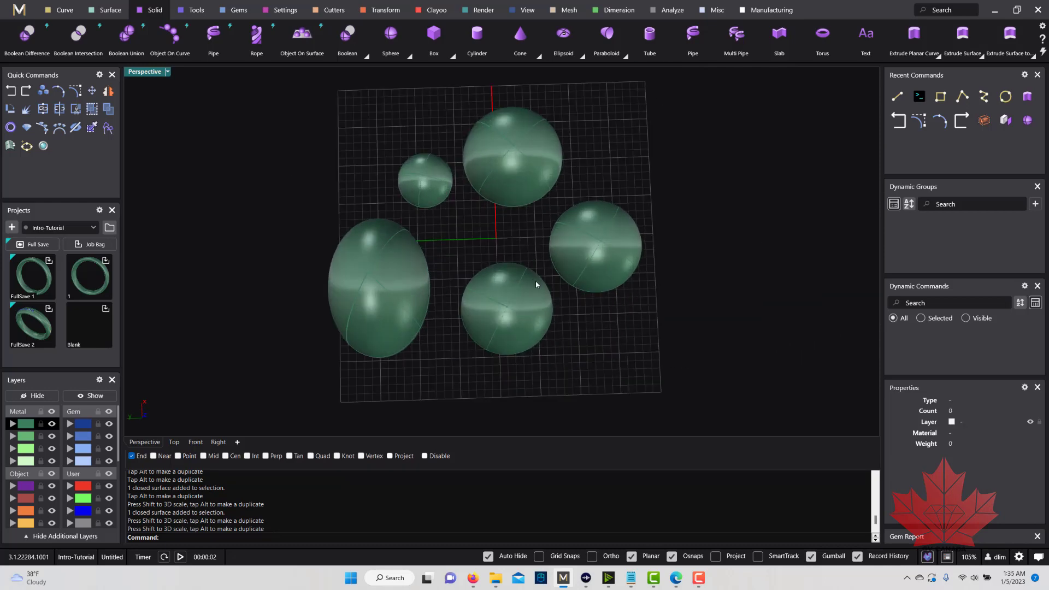
mouse_move(536, 286)
right_down()
mouse_move(532, 262)
mouse_move(530, 274)
right_up()
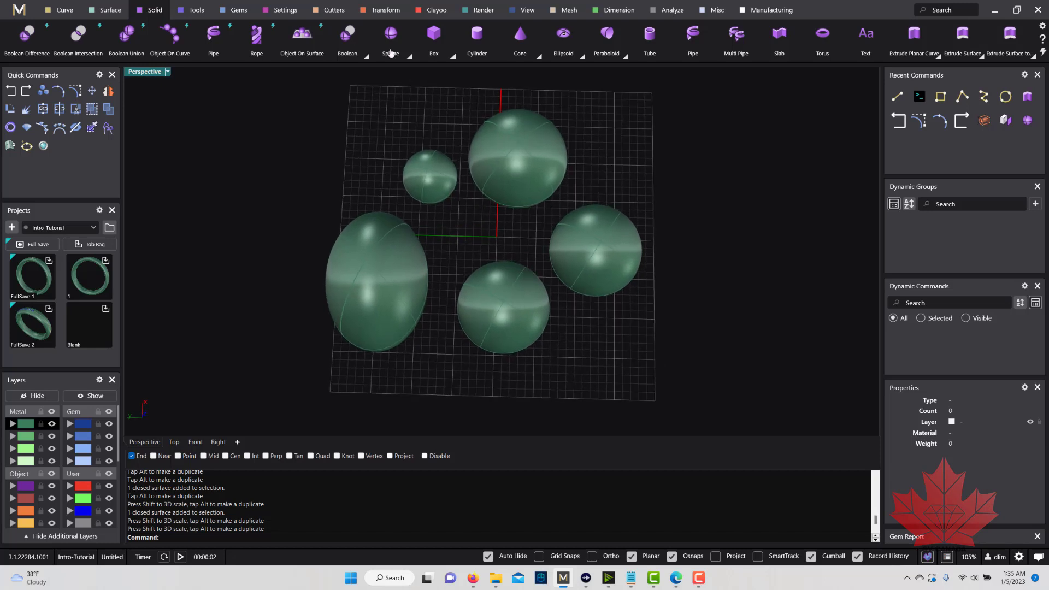
click(409, 57)
scroll(546, 263, down, 2)
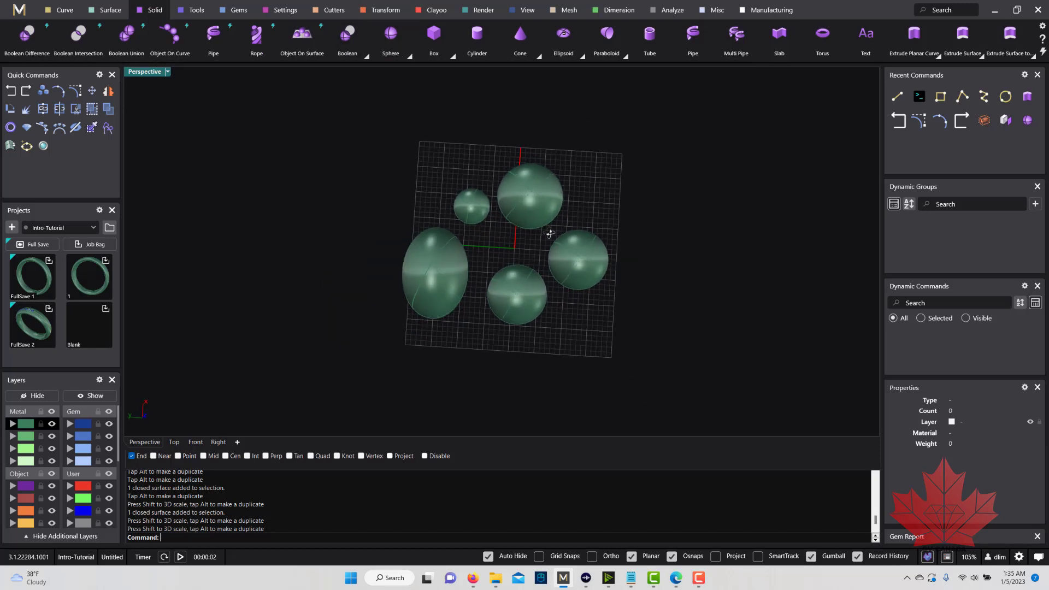
click(632, 166)
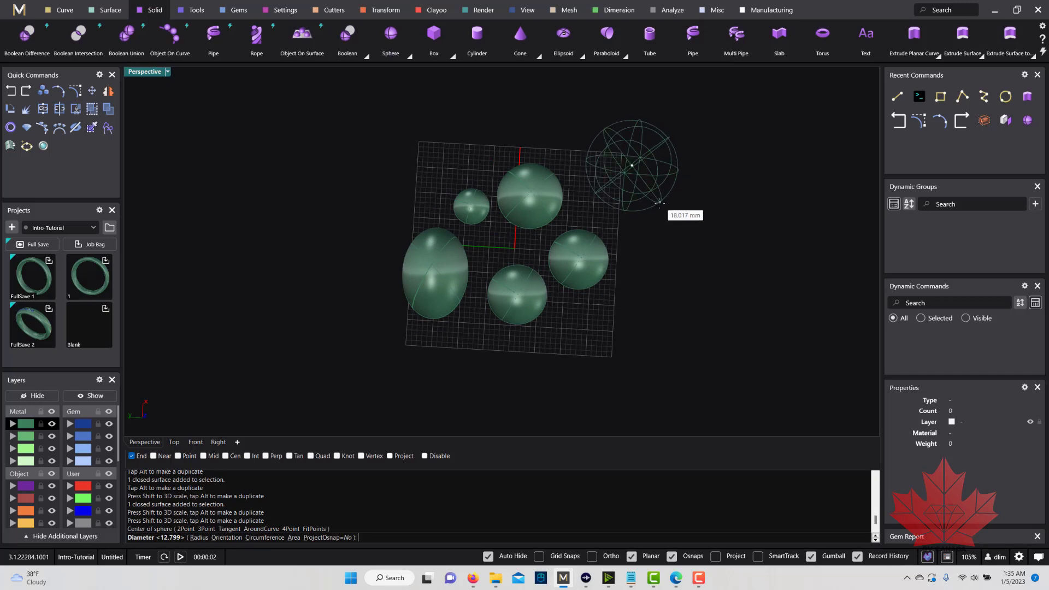
click(660, 203)
Step: Repeat the Sphere command and place a sphere about 13.2 mm in diameter just outside the grid's right edge
right_click(656, 265)
click(657, 267)
click(676, 296)
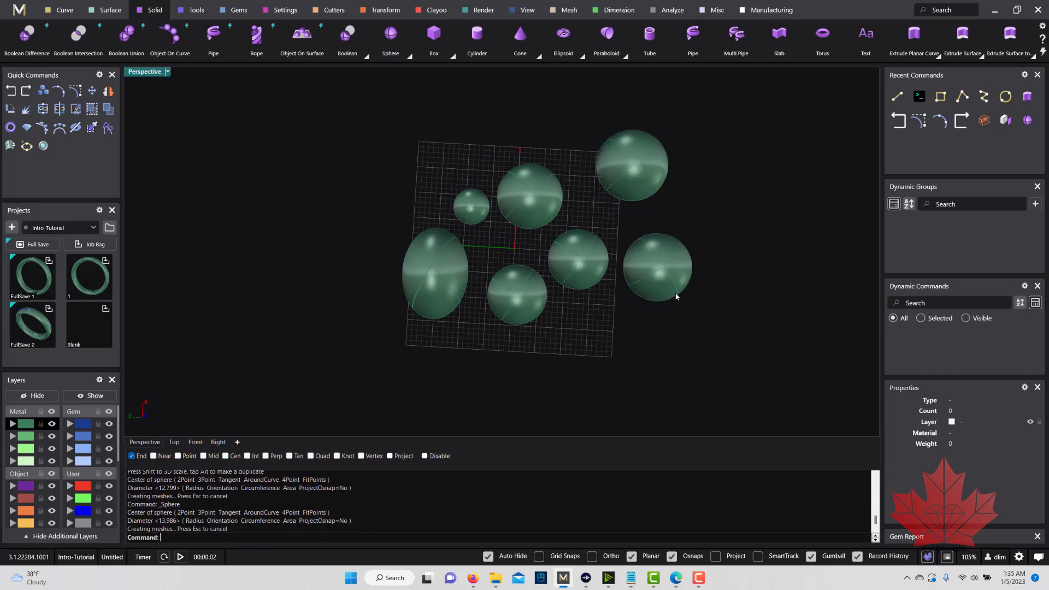
Step: Add a sphere about 10.9 mm in diameter outside the grid, beyond its left edge
click(391, 36)
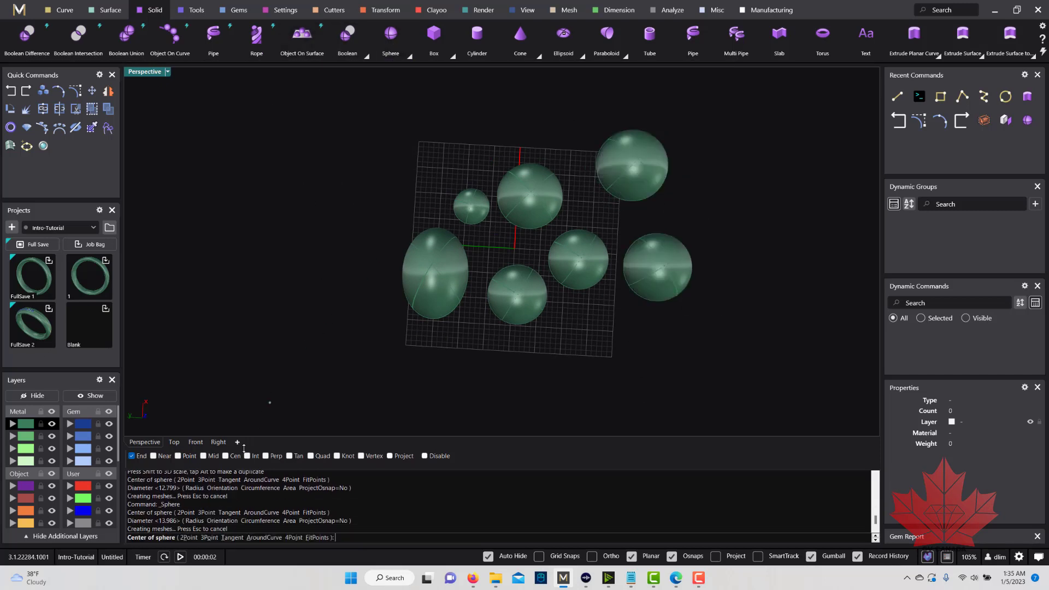
click(355, 174)
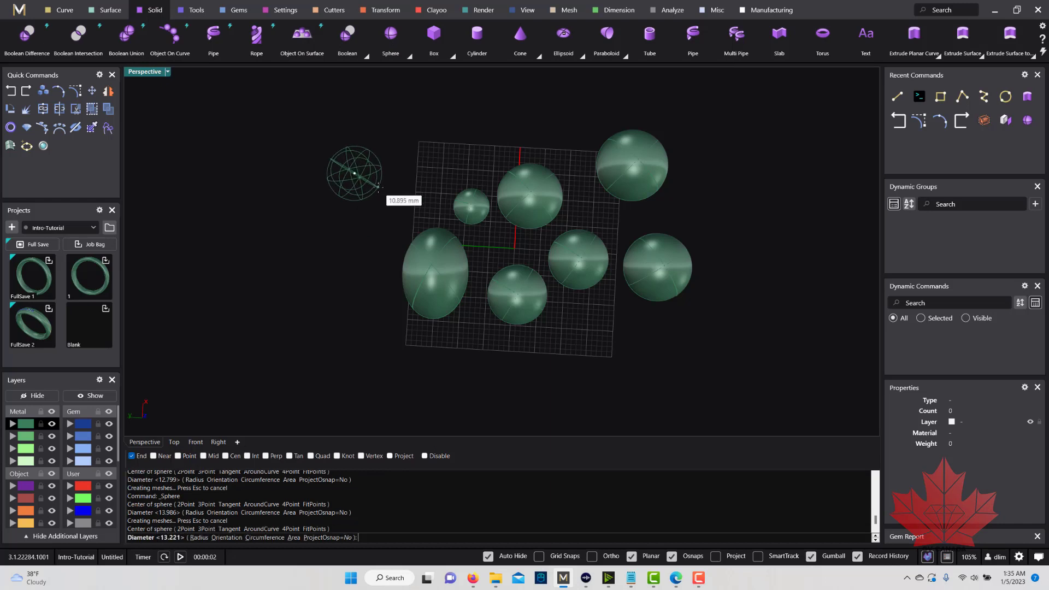
click(378, 187)
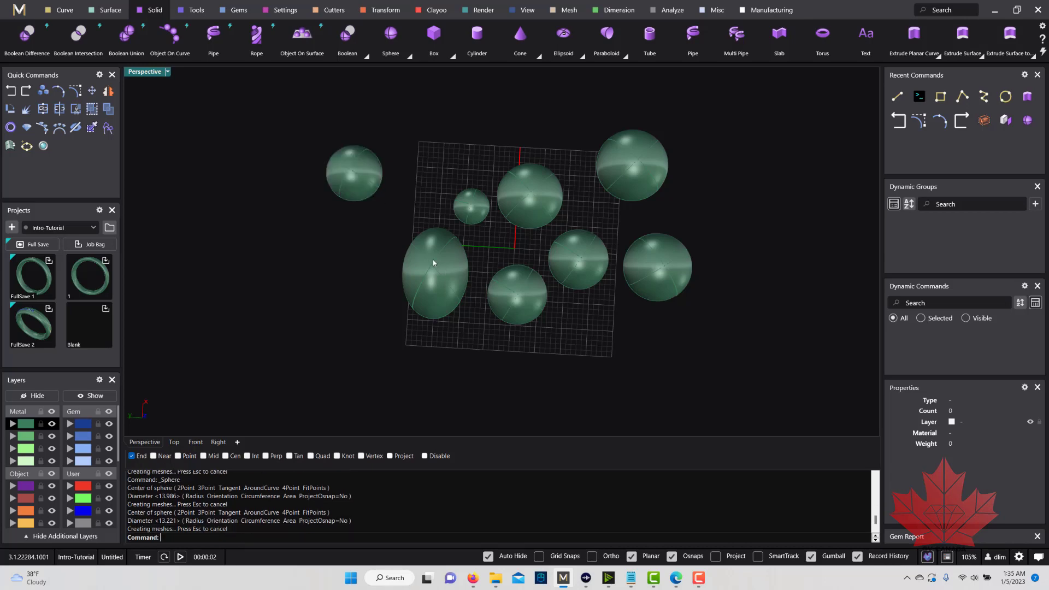
Step: Add a sphere about 13.4 mm in diameter at the grid's far left corner
mouse_move(377, 197)
right_down()
mouse_move(388, 215)
mouse_move(395, 136)
mouse_move(403, 252)
mouse_move(402, 211)
mouse_move(380, 192)
right_up()
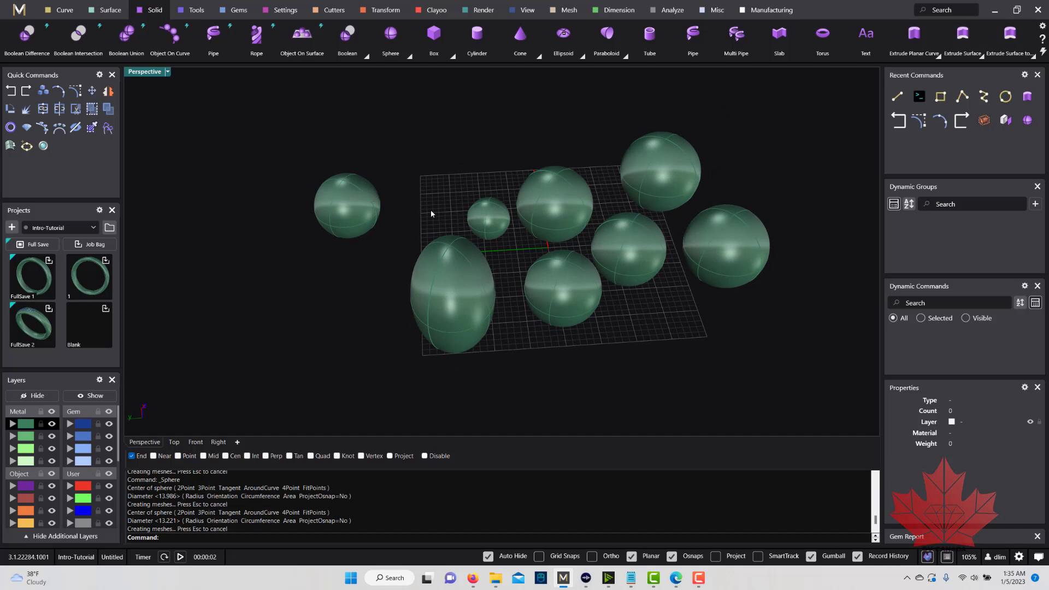
click(392, 48)
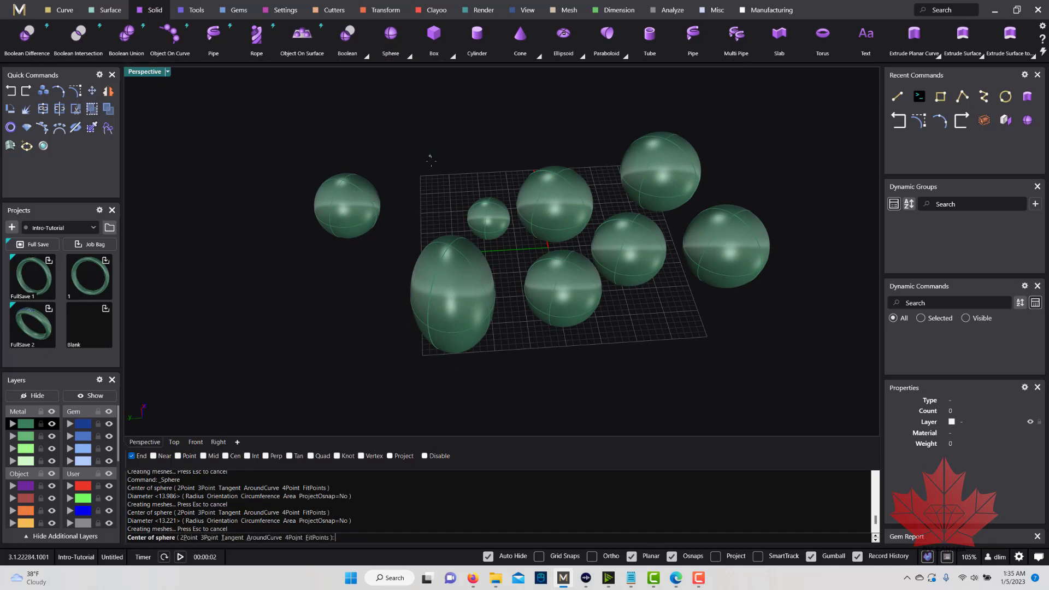
click(430, 161)
click(450, 189)
right_click(361, 304)
key(Escape)
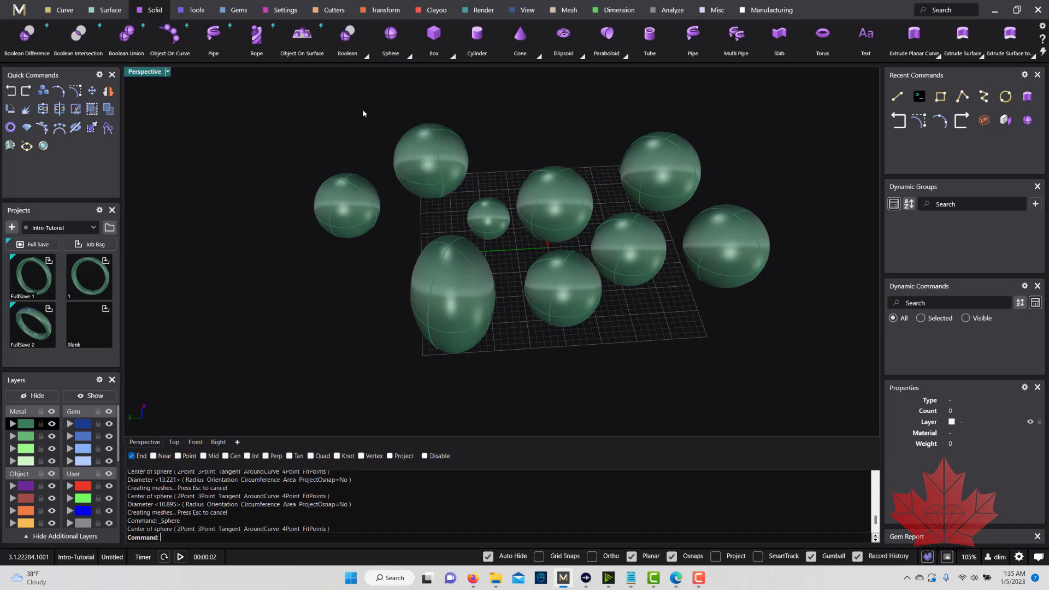
Step: Add another sphere outside the grid, beside the stretched ellipsoid
click(392, 48)
click(337, 304)
click(363, 333)
Step: Move the two spheres left of the grid farther outward, and bring the far left corner sphere closer to the ellipsoid
scroll(389, 206, down, 4)
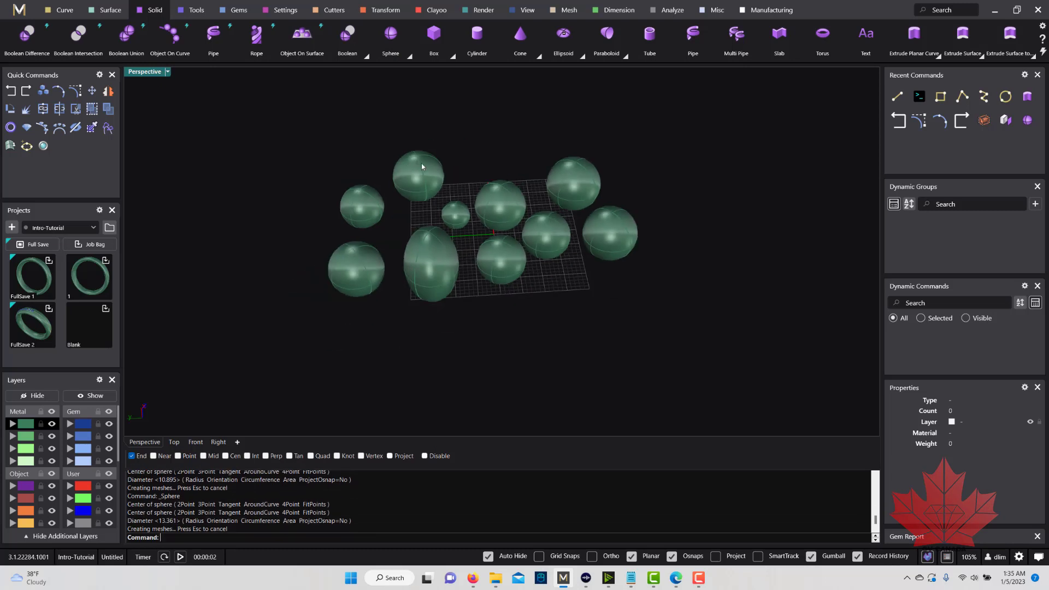
right_drag(422, 163, 424, 210)
right_drag(470, 250, 382, 206)
click(347, 198)
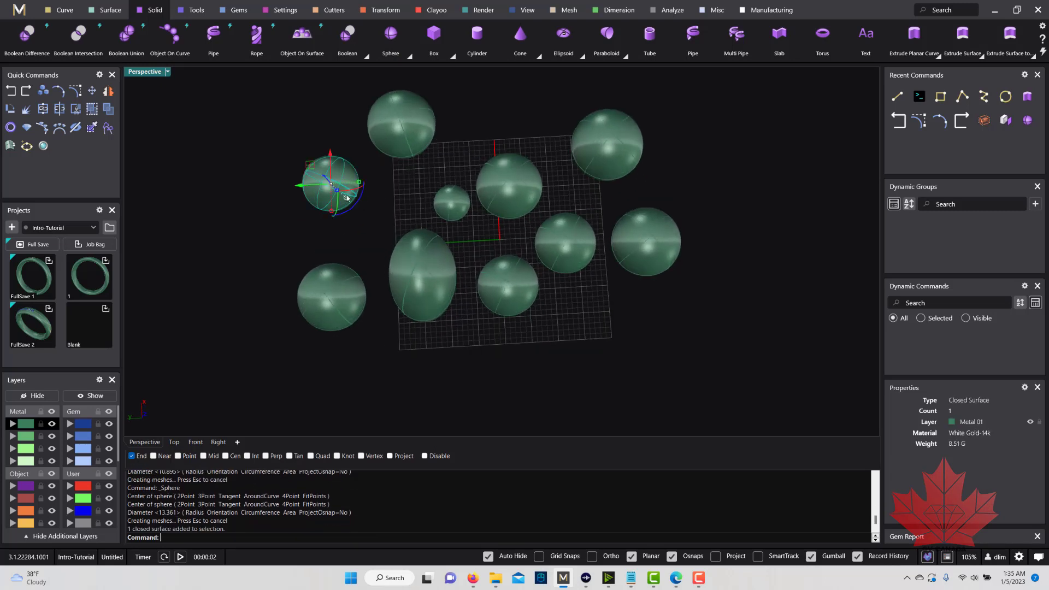
drag(312, 180, 275, 171)
click(323, 316)
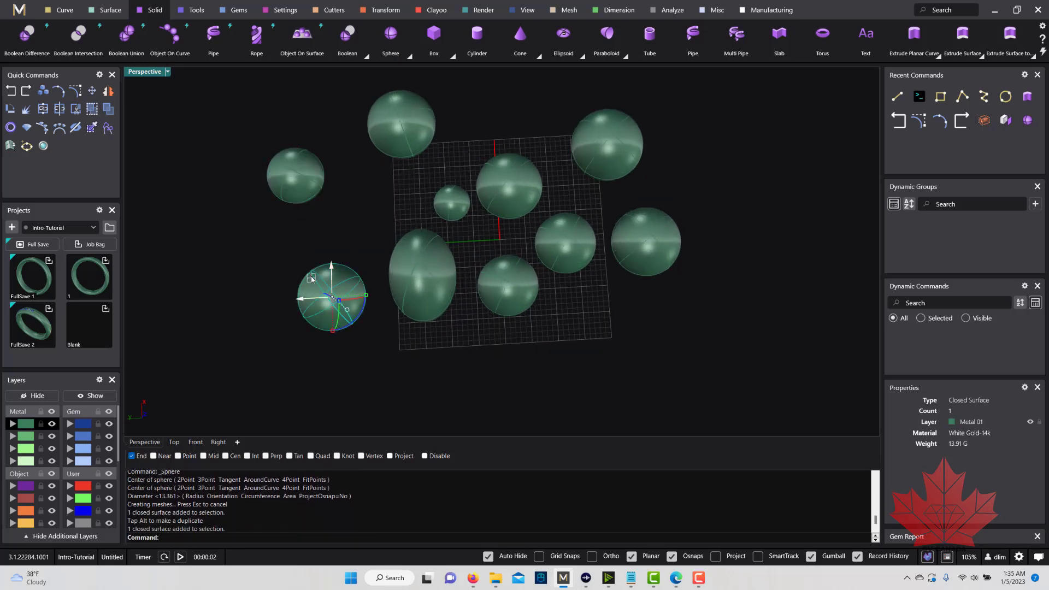
drag(312, 279, 294, 305)
drag(377, 115, 363, 159)
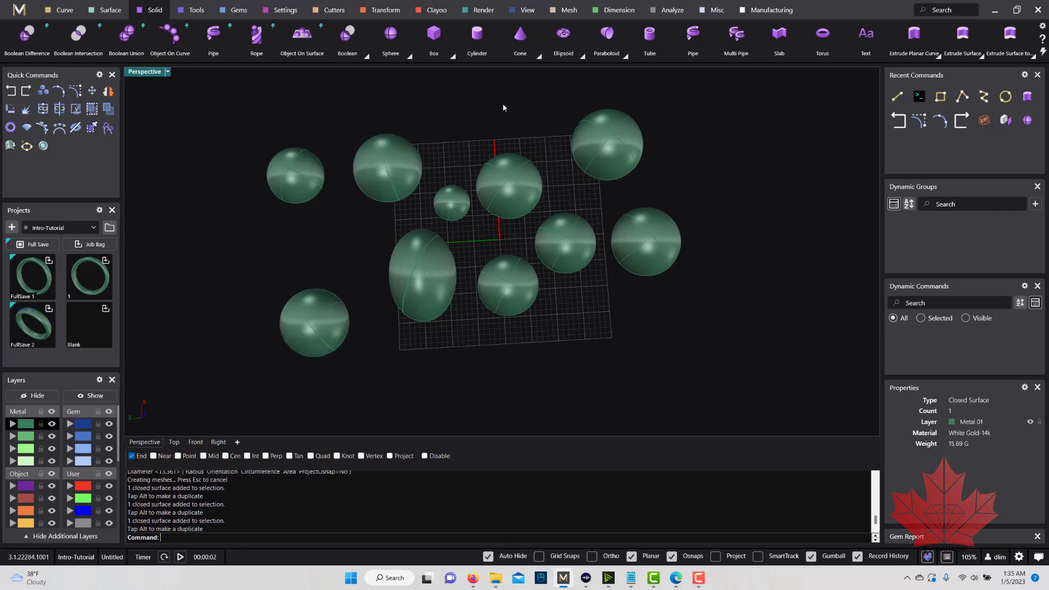
Step: Move the rightmost sphere on the grid to the grid's near right corner, and deselect it
right_drag(549, 225, 526, 227)
click(560, 265)
drag(561, 279, 596, 381)
click(690, 313)
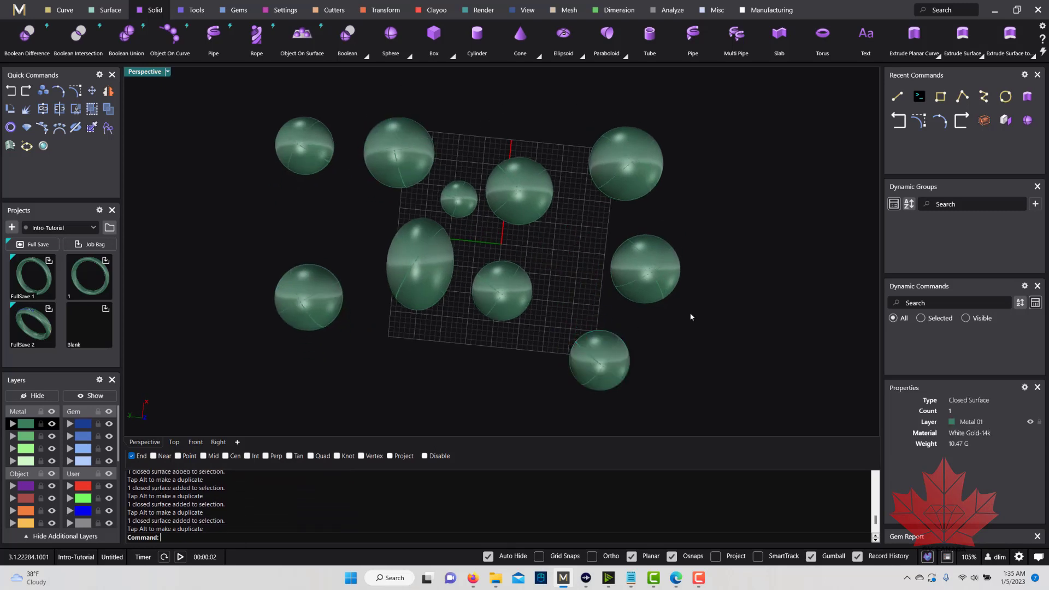
scroll(463, 243, down, 6)
right_drag(500, 367, 492, 288)
scroll(492, 288, up, 6)
right_drag(515, 253, 510, 283)
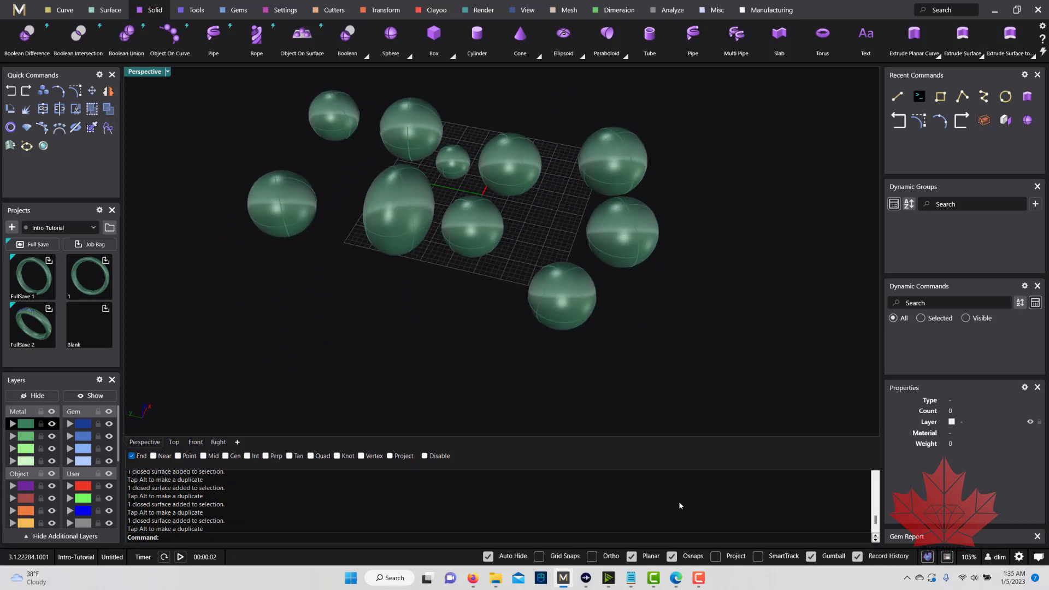